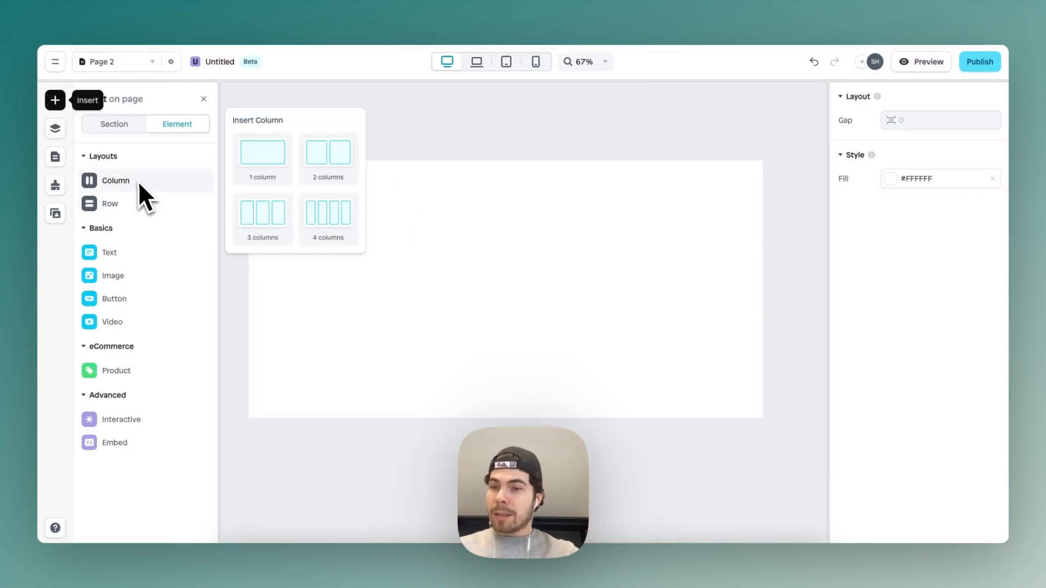
Insert a single row on the empty page and set its height to Fill.
mouse_move(138, 202)
left_click_drag(259, 210, 446, 305)
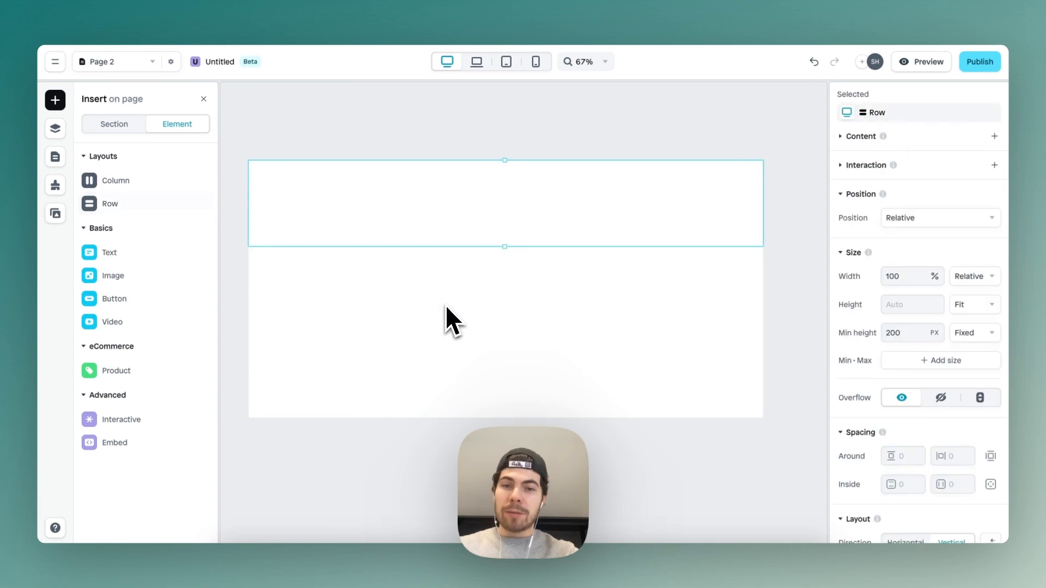
left_click(976, 305)
left_click(968, 343)
Give the row a video fill using the copied Shopify CDN link to the beach MP4.
scroll(874, 348, "down", 4)
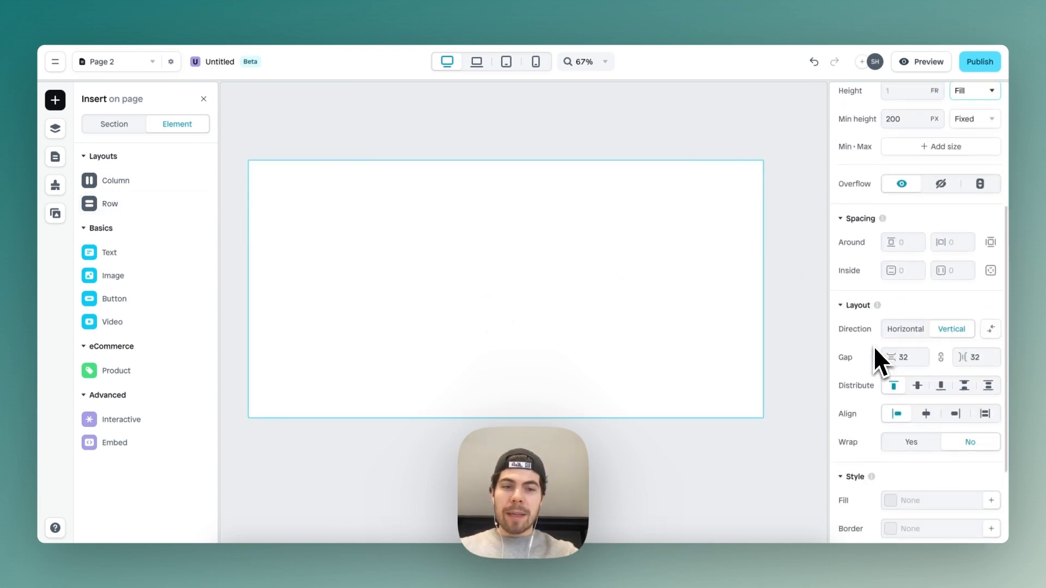
scroll(874, 345, "down", 2)
left_click(891, 376)
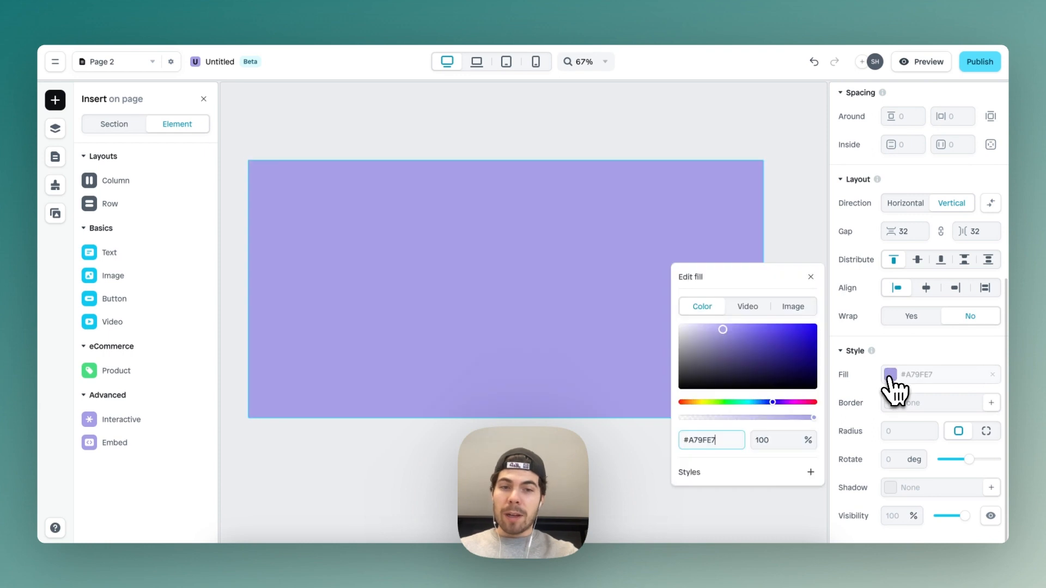
left_click(794, 307)
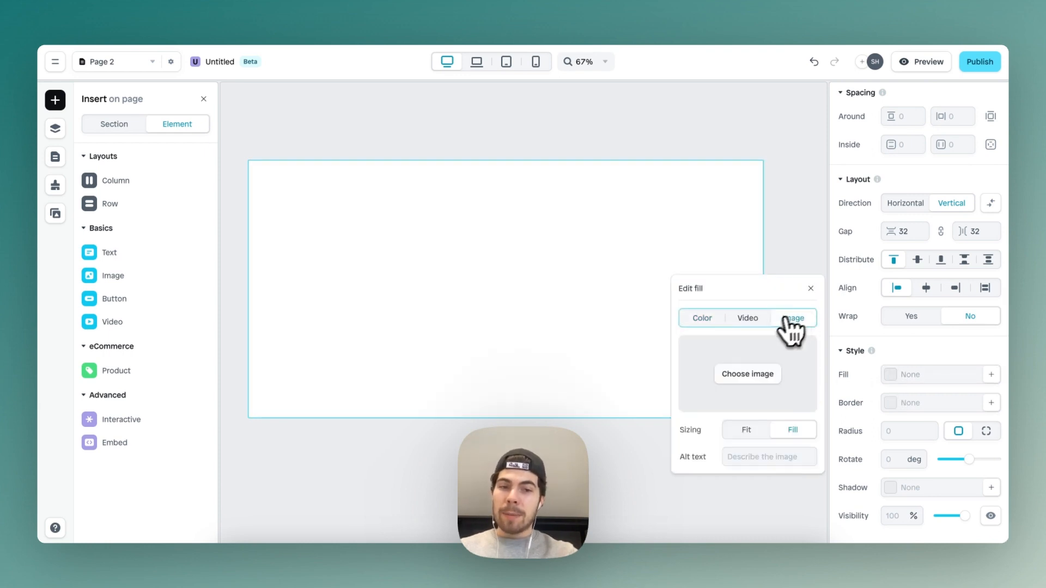
left_click(752, 318)
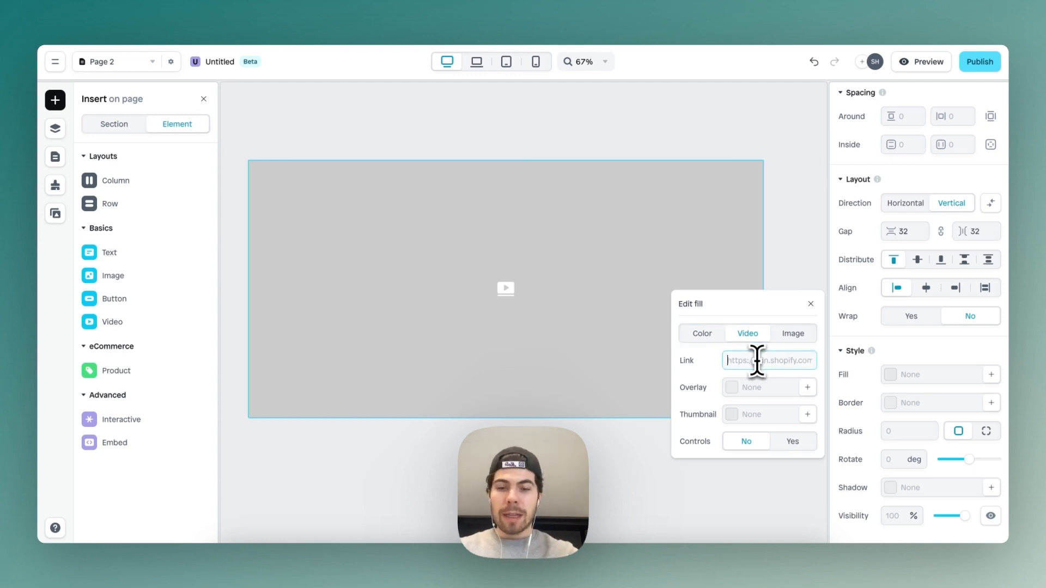
key("ctrl+v")
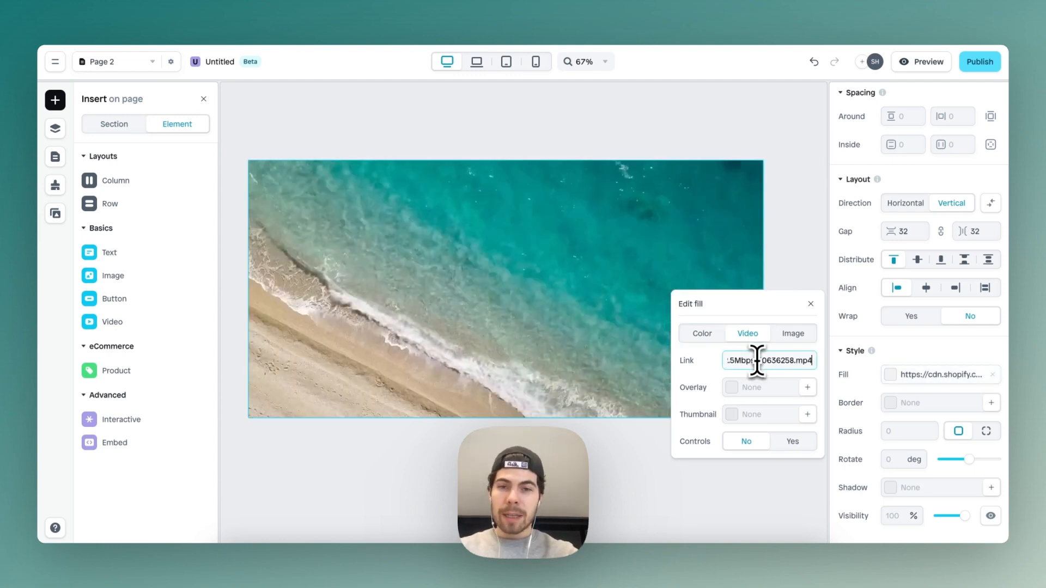
left_click(812, 304)
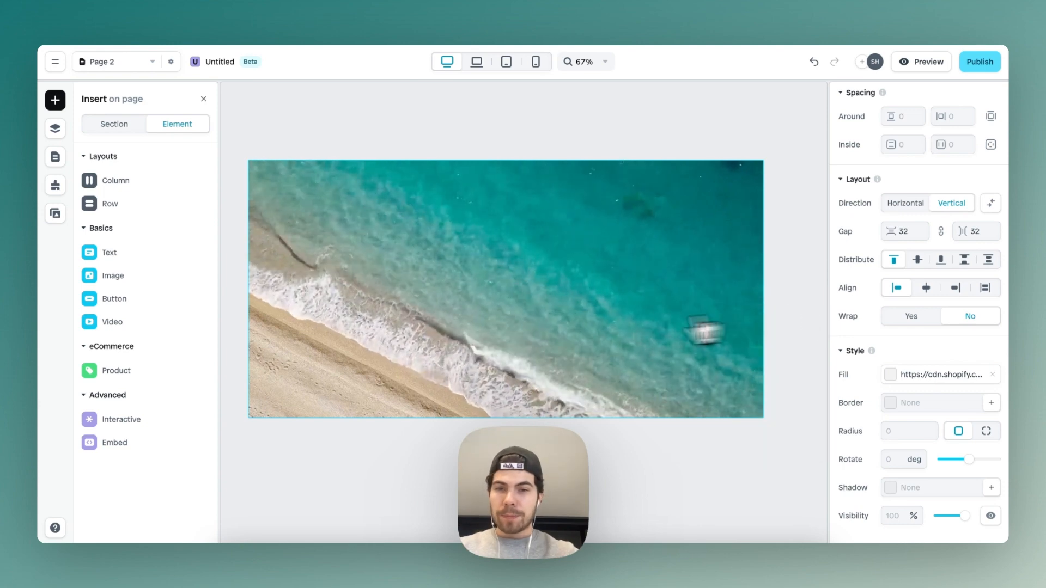
scroll(561, 339, "up", 2)
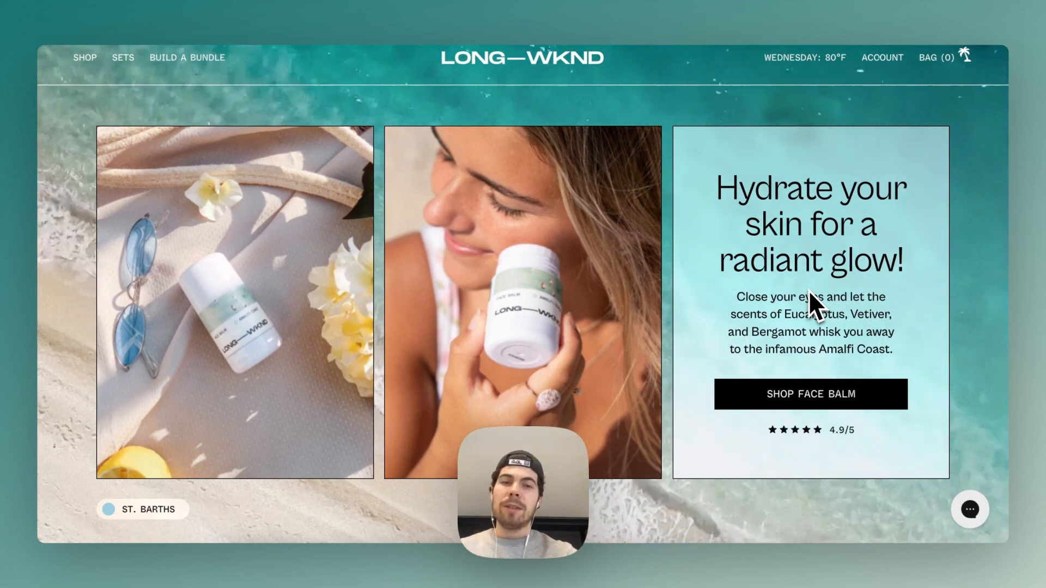
Examine the mobile layout of the LONG—WKND reference page at iPhone SE dimensions in the browser's developer tools.
right_click(975, 243)
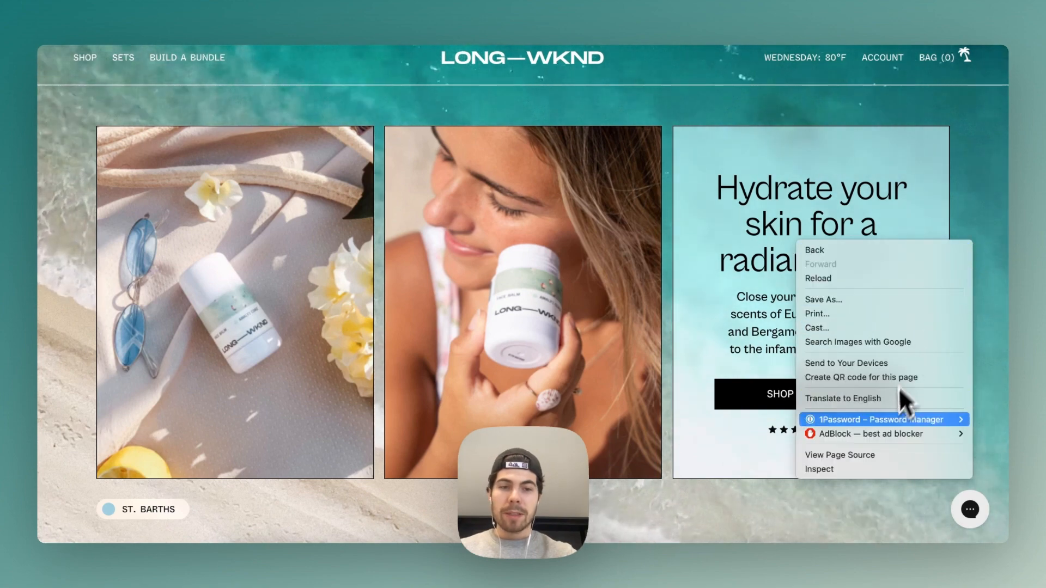
left_click(867, 468)
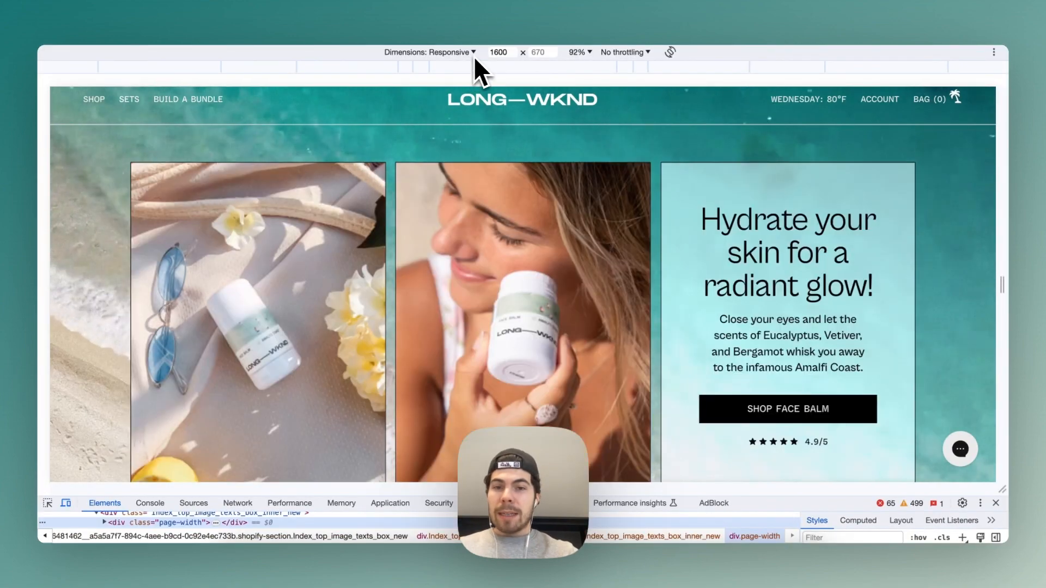
left_click(471, 53)
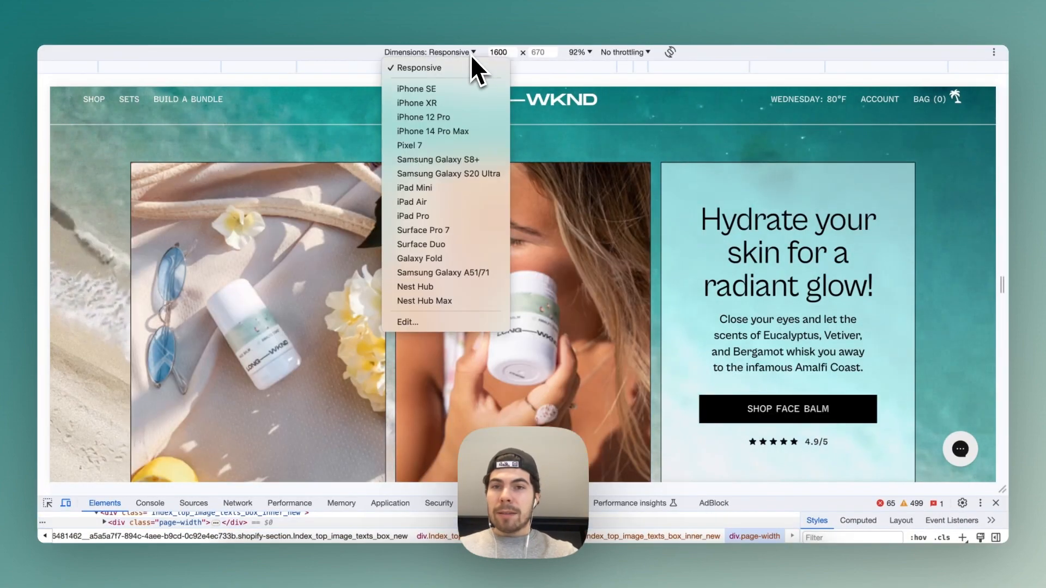
left_click(462, 89)
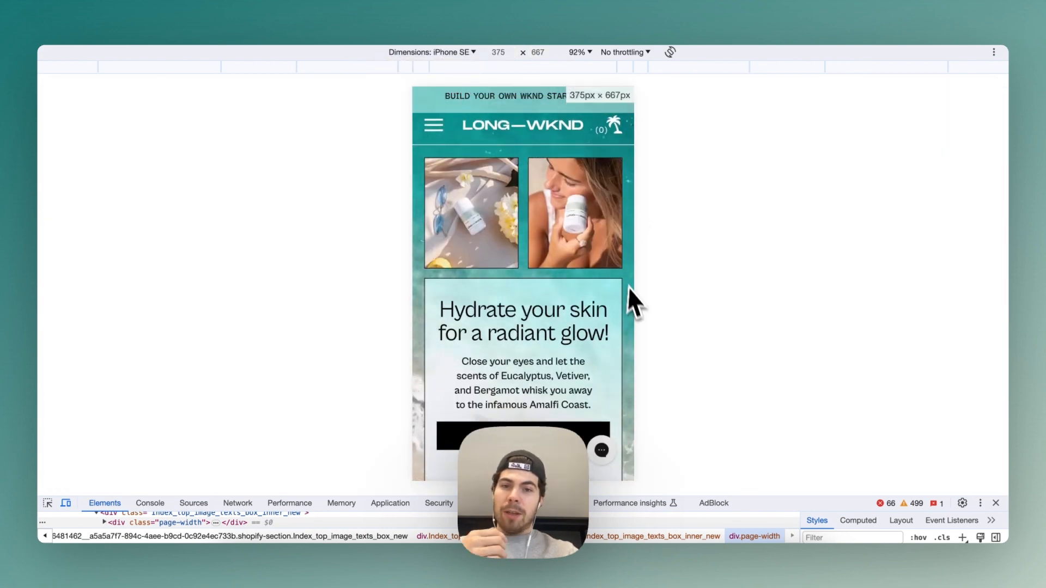
scroll(626, 299, "down", 1)
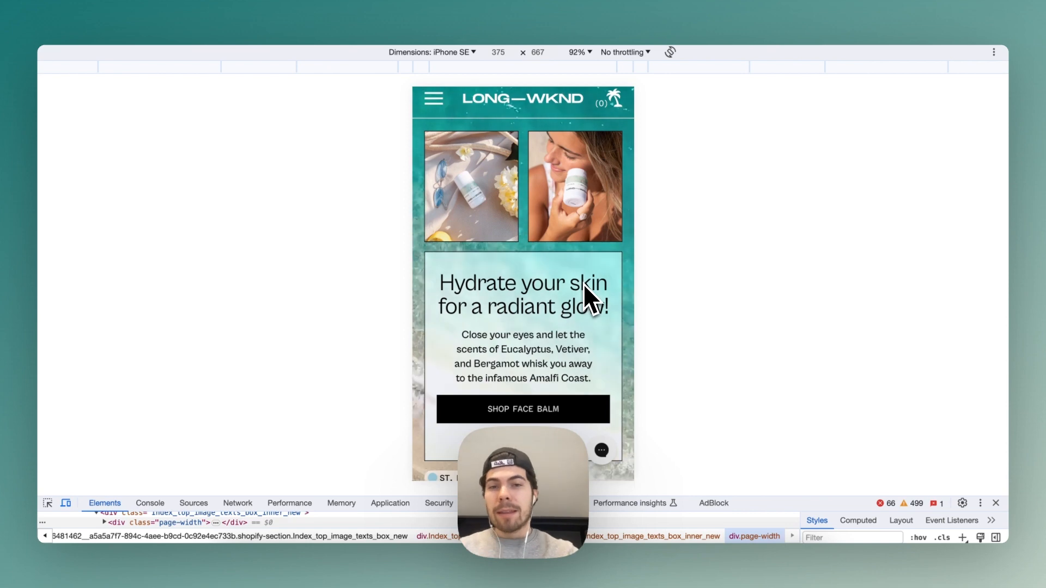
Return the reference page to Responsive dimensions and close the developer tools.
left_click(466, 53)
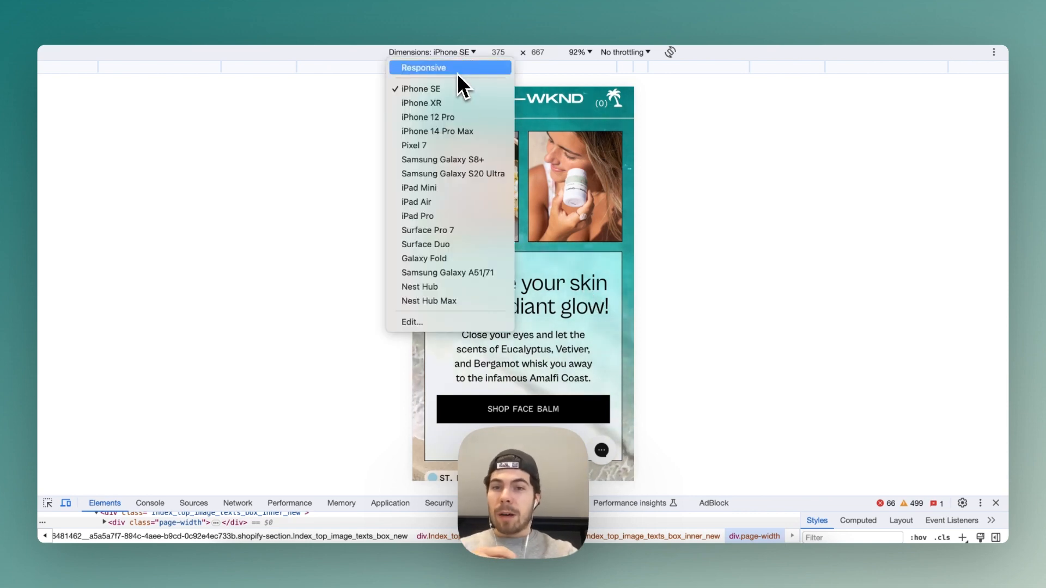
left_click(456, 68)
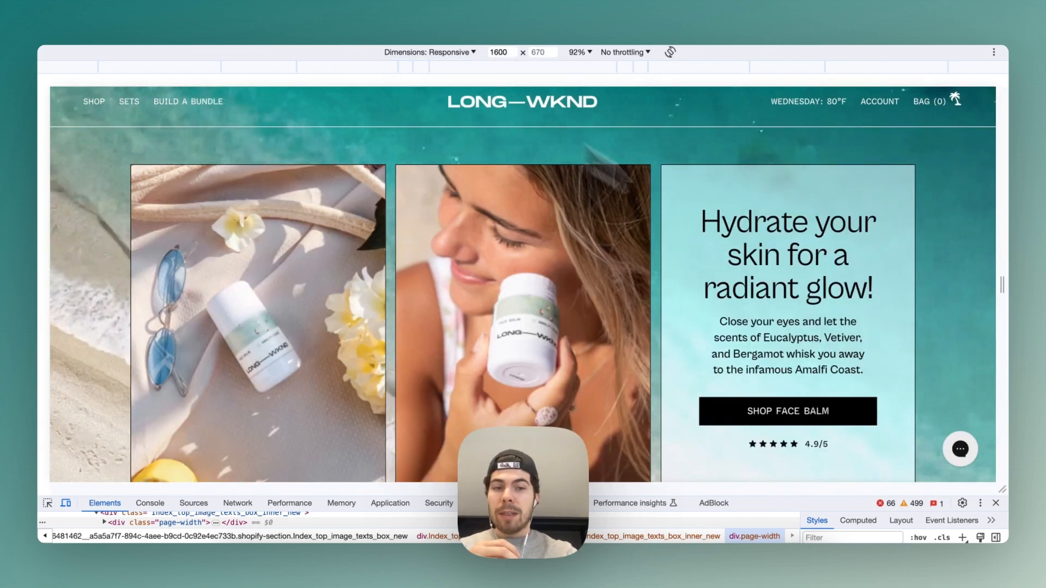
left_click(996, 503)
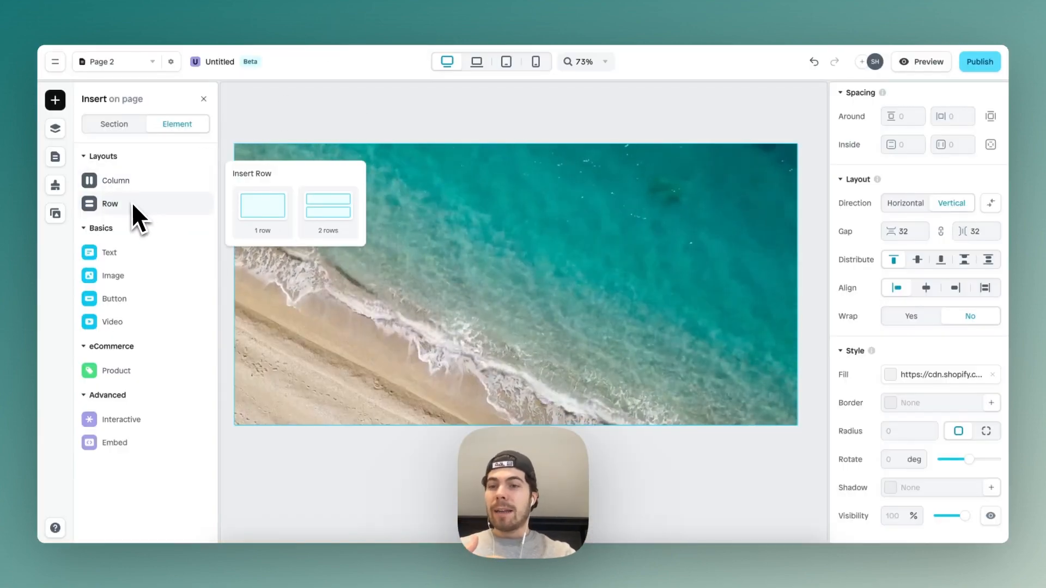
mouse_move(139, 186)
left_click_drag(275, 214, 440, 253)
key("ctrl+z")
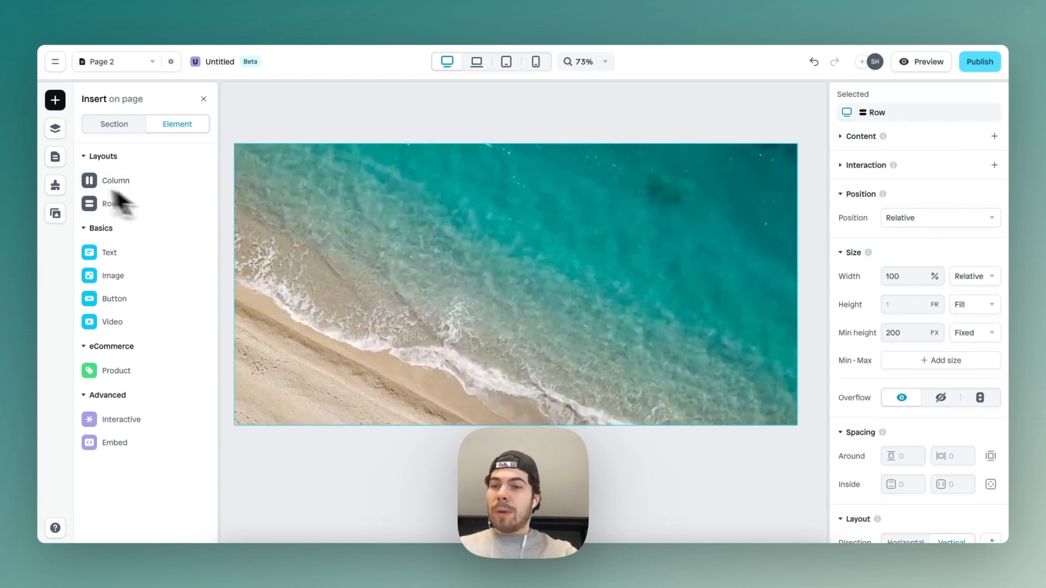
Insert a 2-column layout inside the video row and set its height to Fill.
mouse_move(131, 188)
left_click_drag(320, 187, 538, 314)
left_click(974, 305)
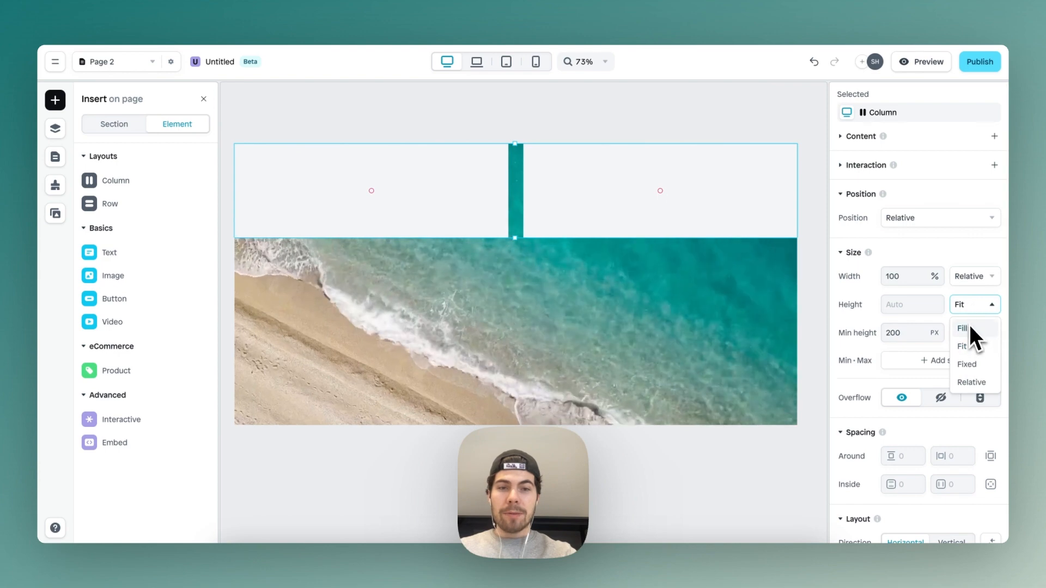
left_click(969, 327)
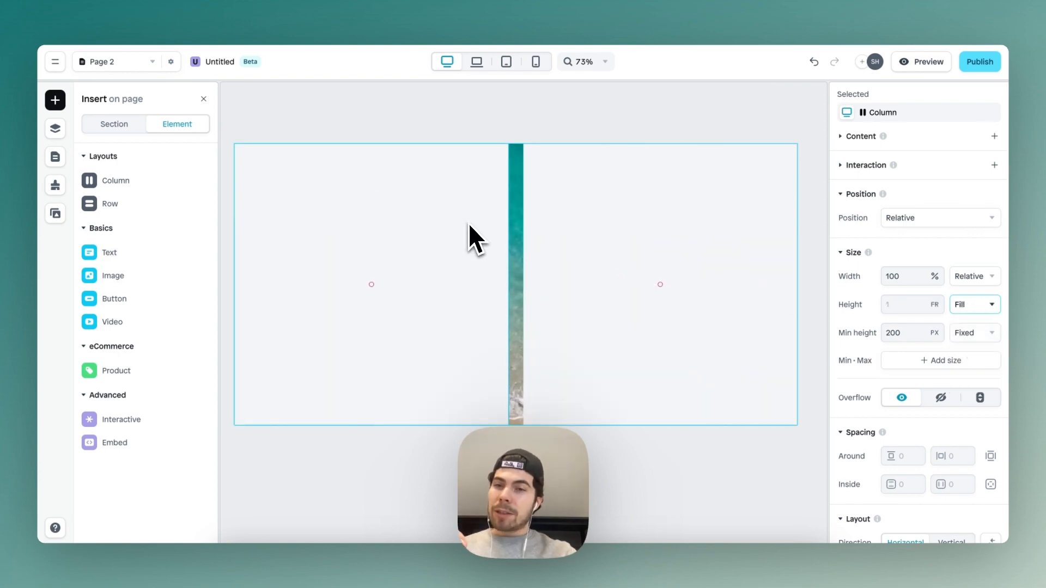
Nest another 2-column layout inside the left cell and set its height to Fill.
mouse_move(171, 186)
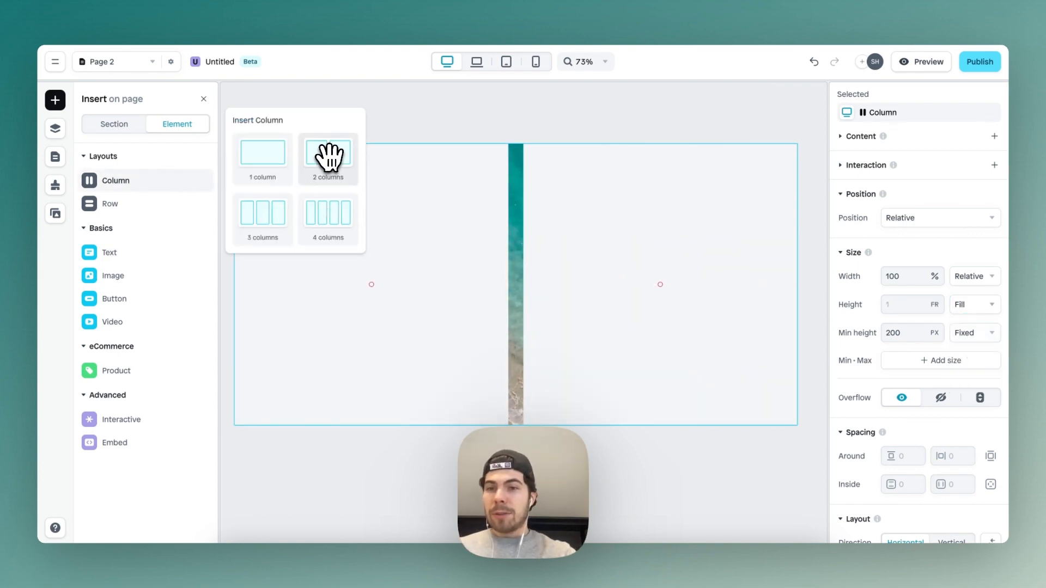
left_click_drag(329, 159, 394, 267)
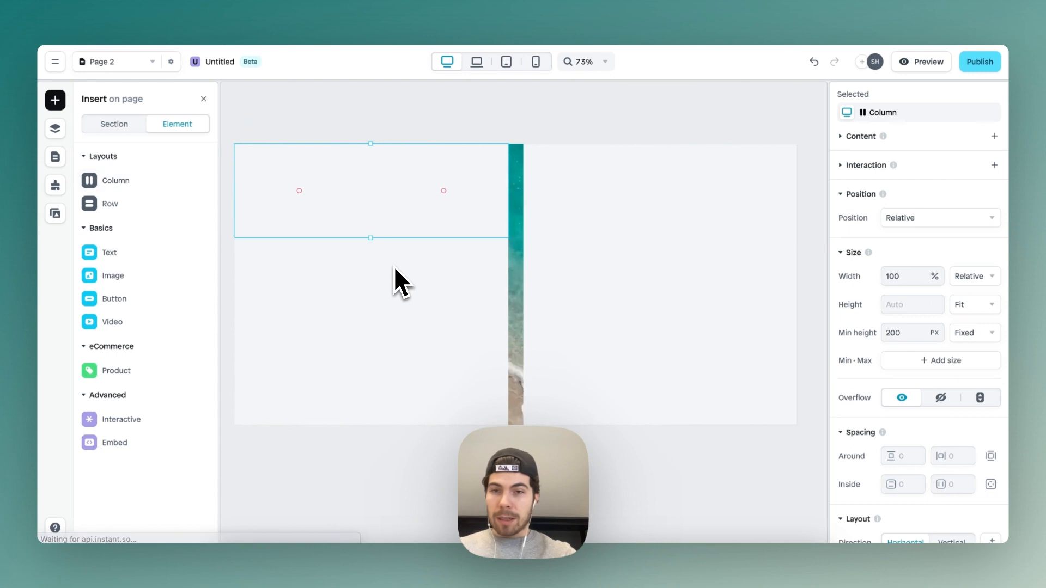
left_click(989, 308)
left_click(968, 335)
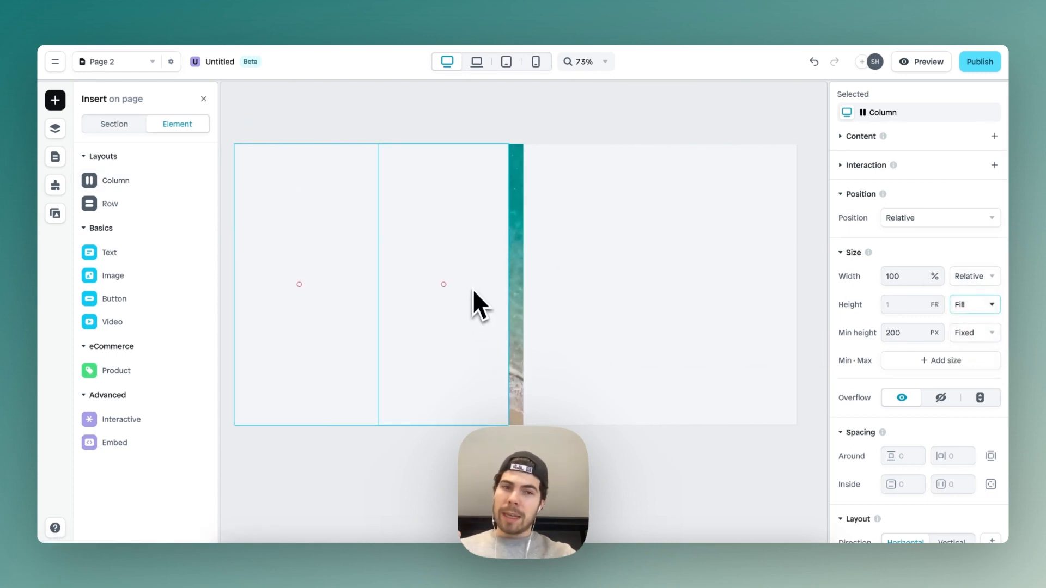
Set the left cell's width to 66% relative and remove its background fill.
left_click(562, 367)
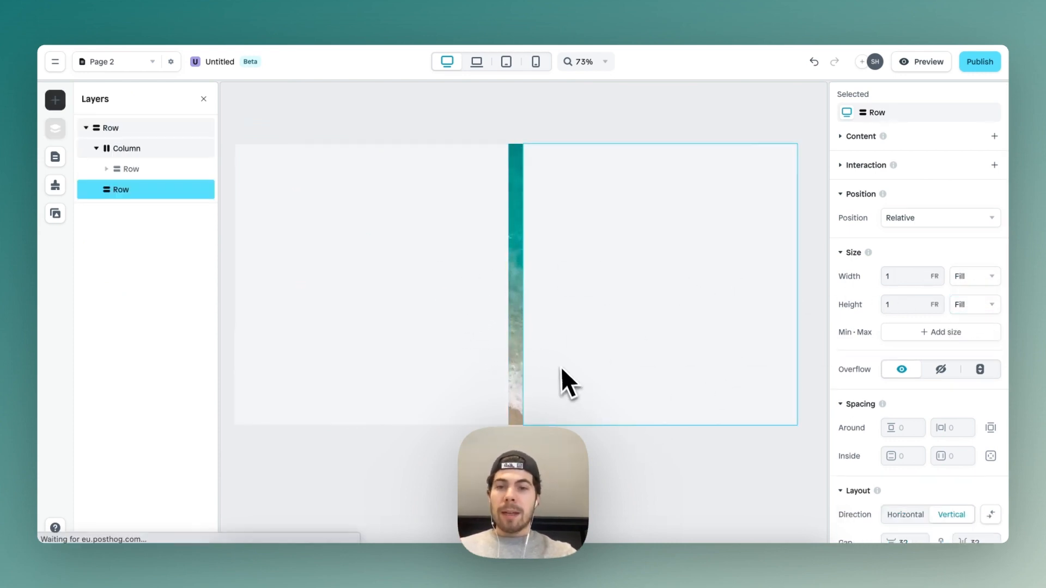
left_click(467, 341)
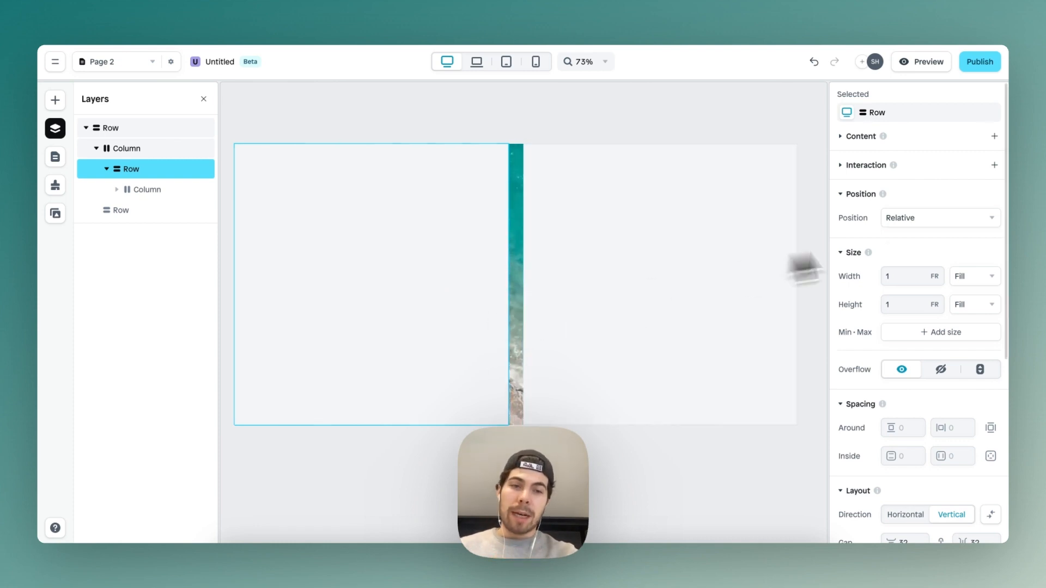
left_click(980, 284)
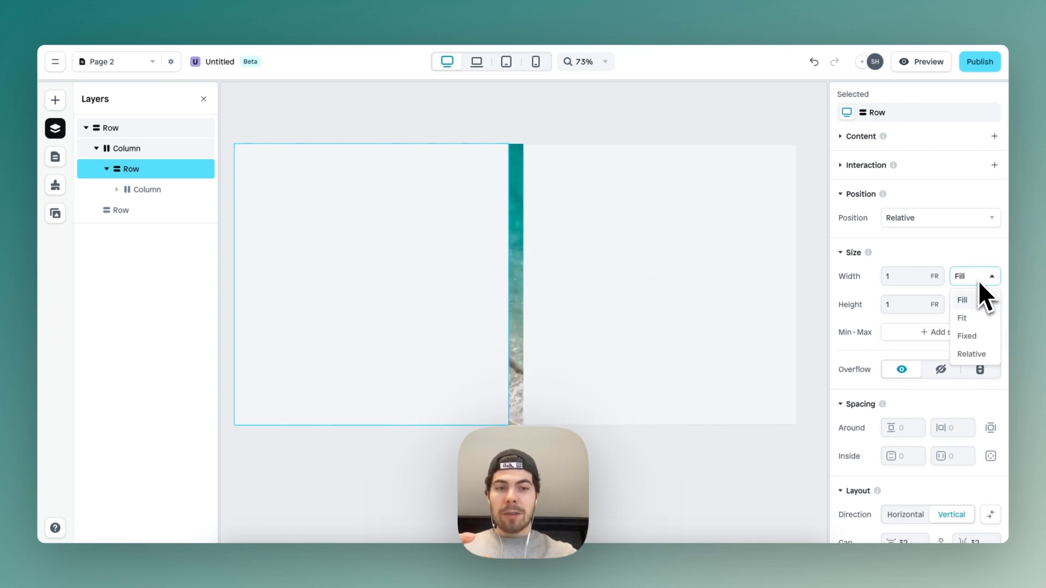
left_click(963, 352)
left_click_drag(902, 276, 857, 276)
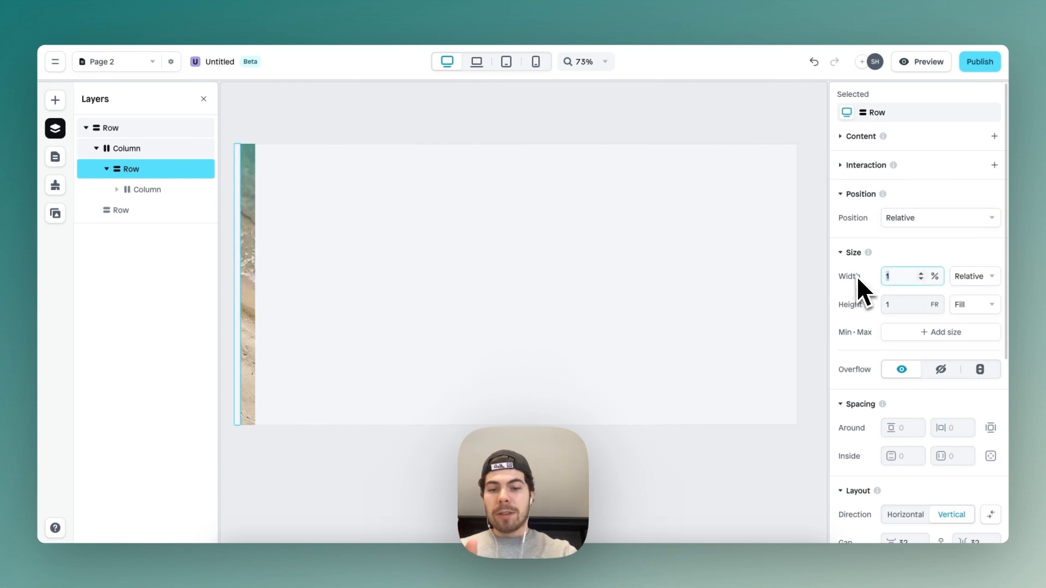
type("66")
scroll(865, 371, "down", 5)
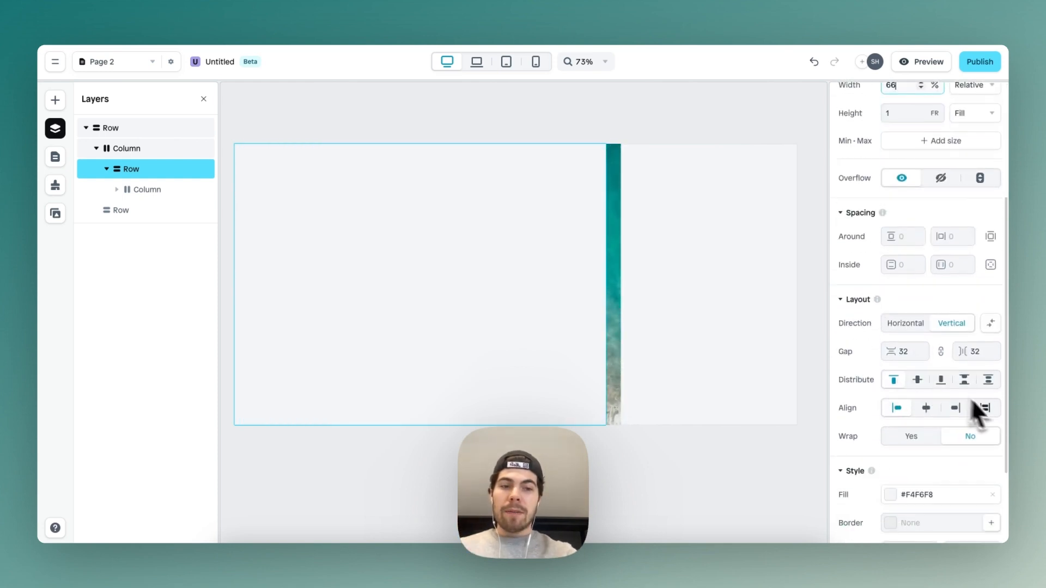
left_click(993, 439)
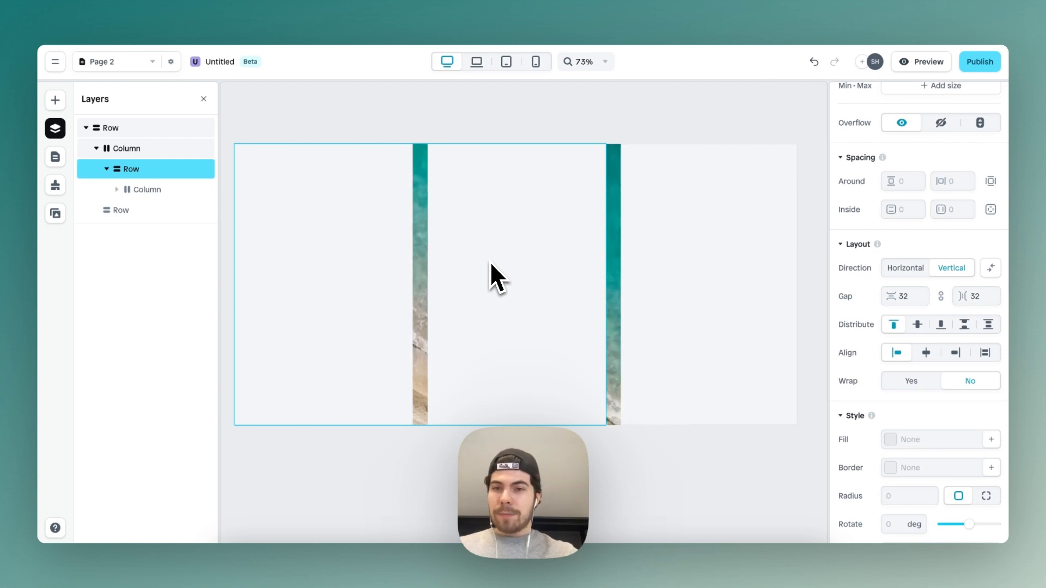
Set the outermost row's inside spacing to 40 vertically and 40 horizontally, and deselect it.
left_click(622, 218)
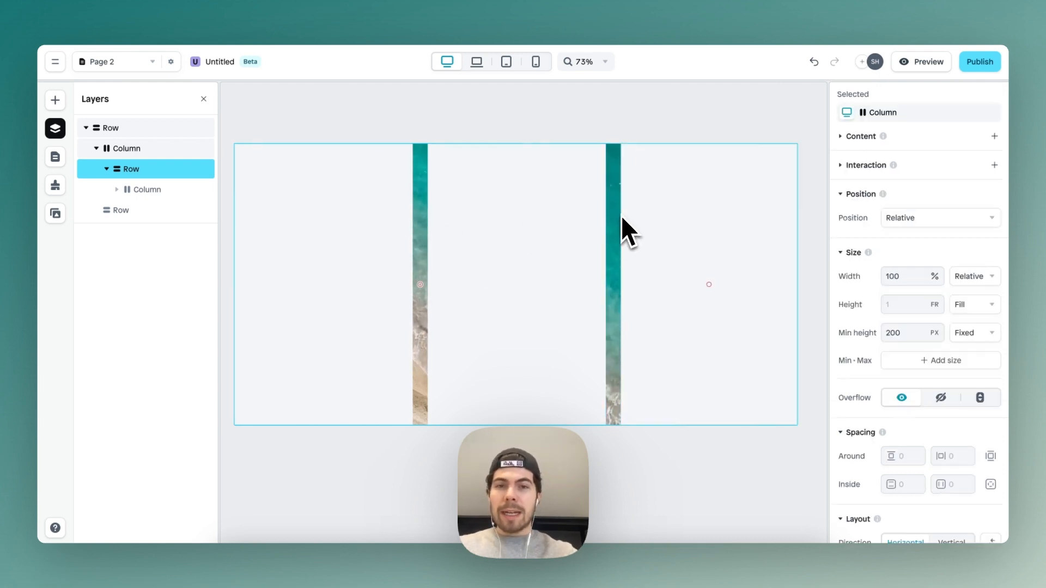
left_click(139, 128)
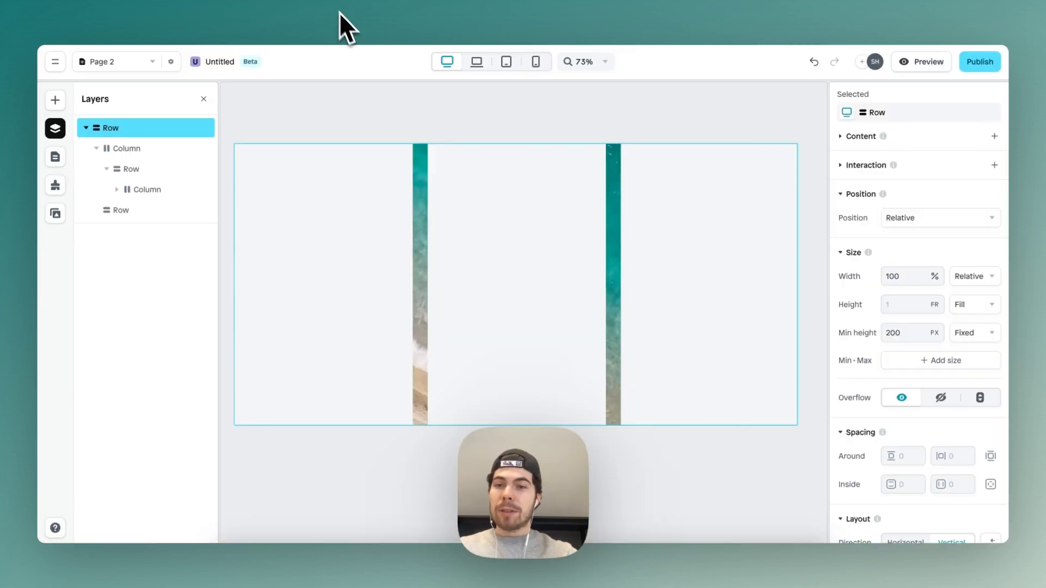
scroll(935, 374, "down", 5)
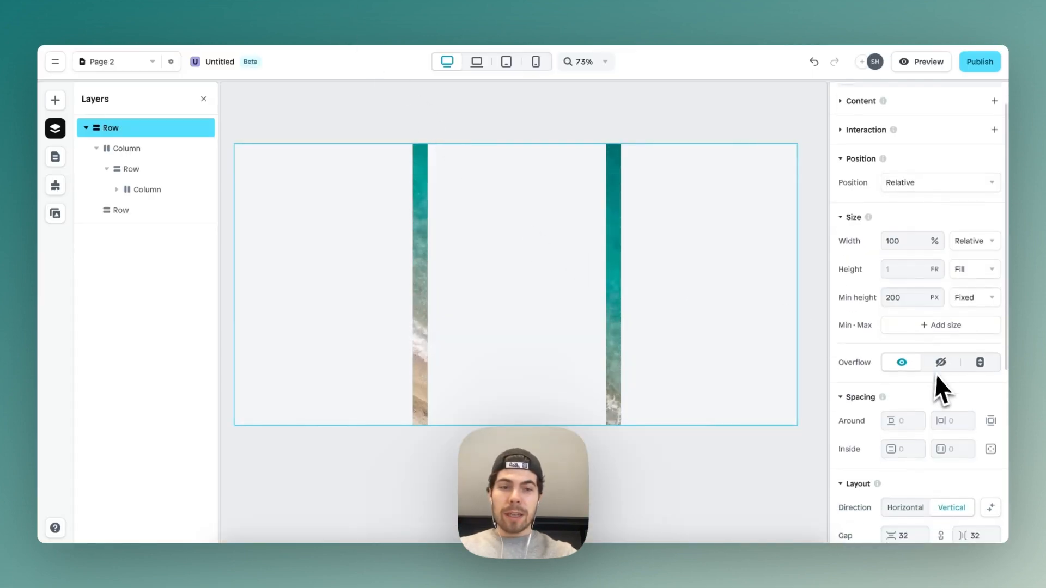
left_click(907, 321)
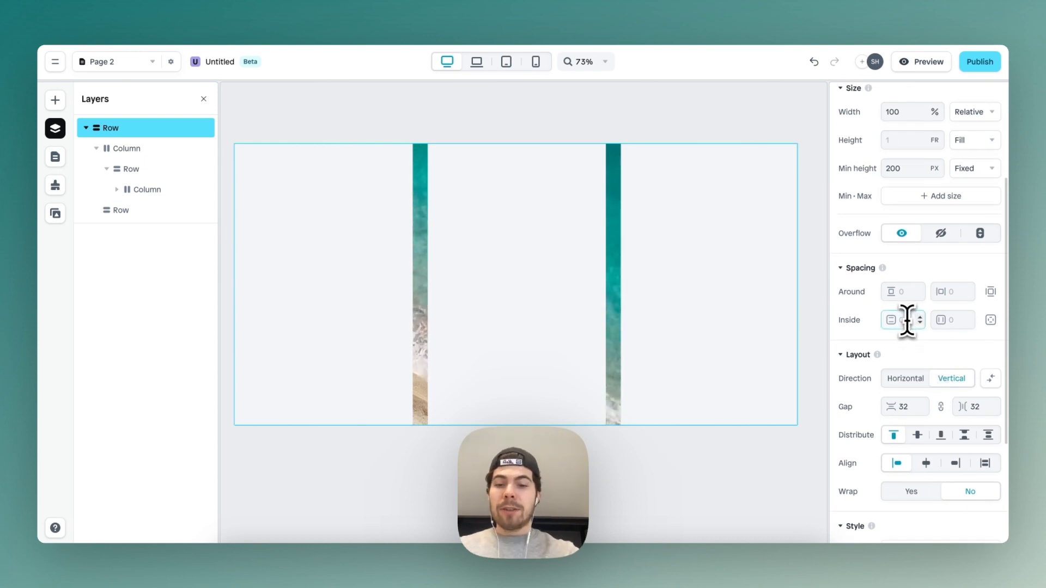
type("40")
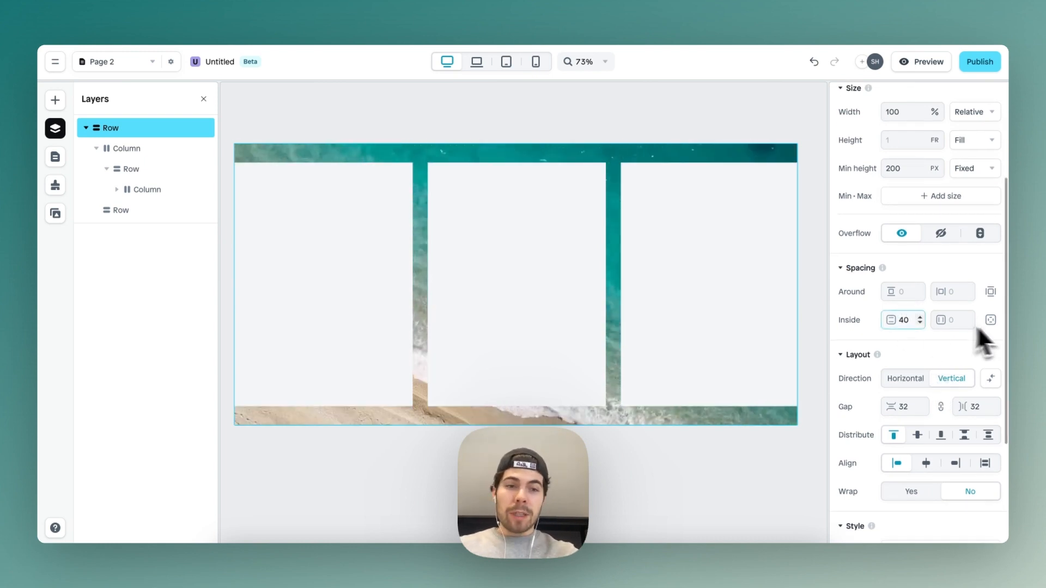
left_click(957, 321)
type("40")
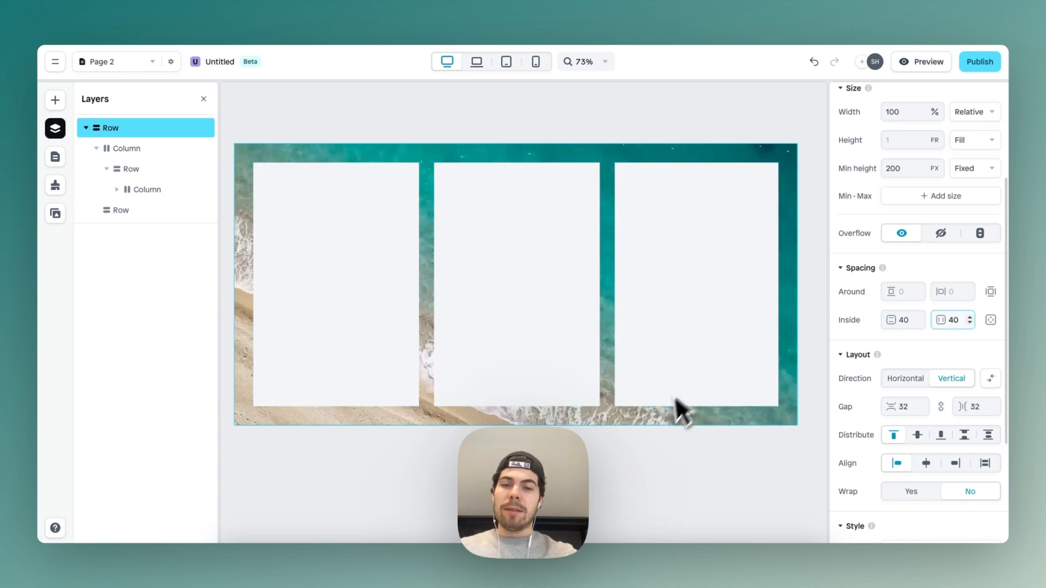
left_click(662, 437)
scroll(535, 356, "left", 1)
scroll(535, 355, "down", 1)
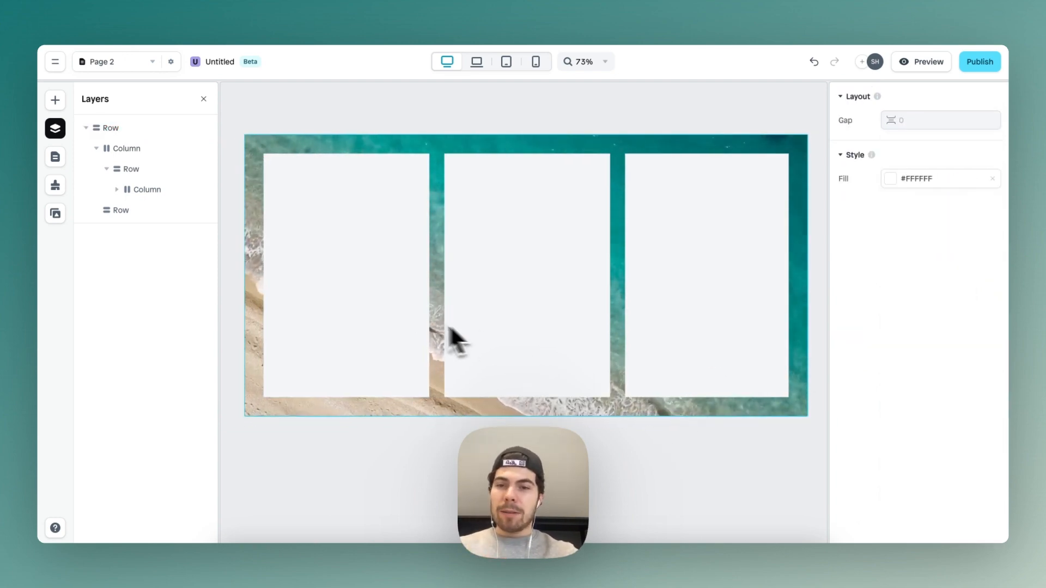
Examine the size, spacing and layout settings of the nested row and column that hold the cards.
scroll(385, 325, "up", 2)
scroll(384, 324, "down", 1)
left_click(378, 288)
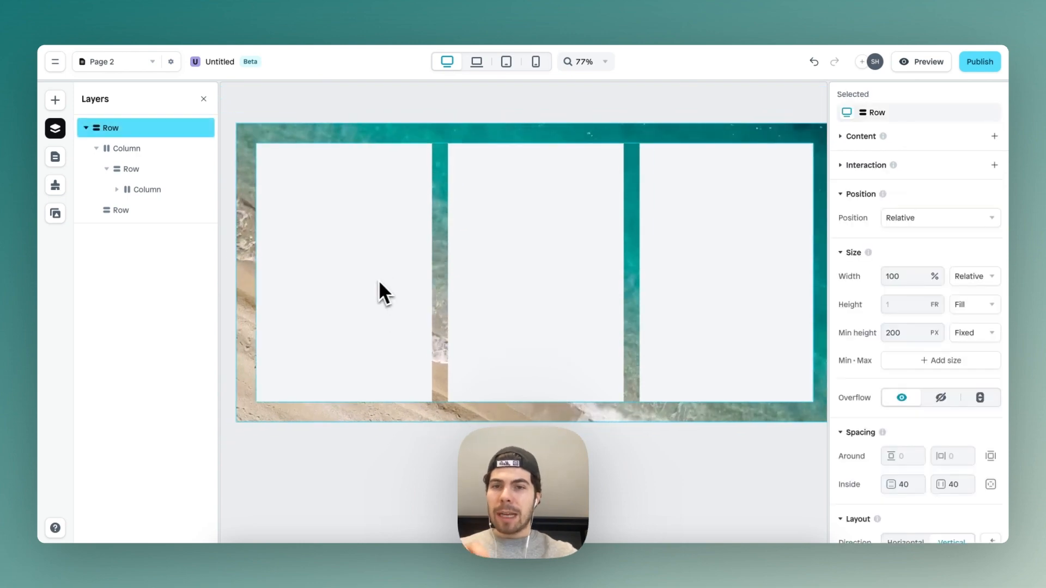
left_click(374, 290)
left_click(373, 290)
scroll(876, 338, "down", 5)
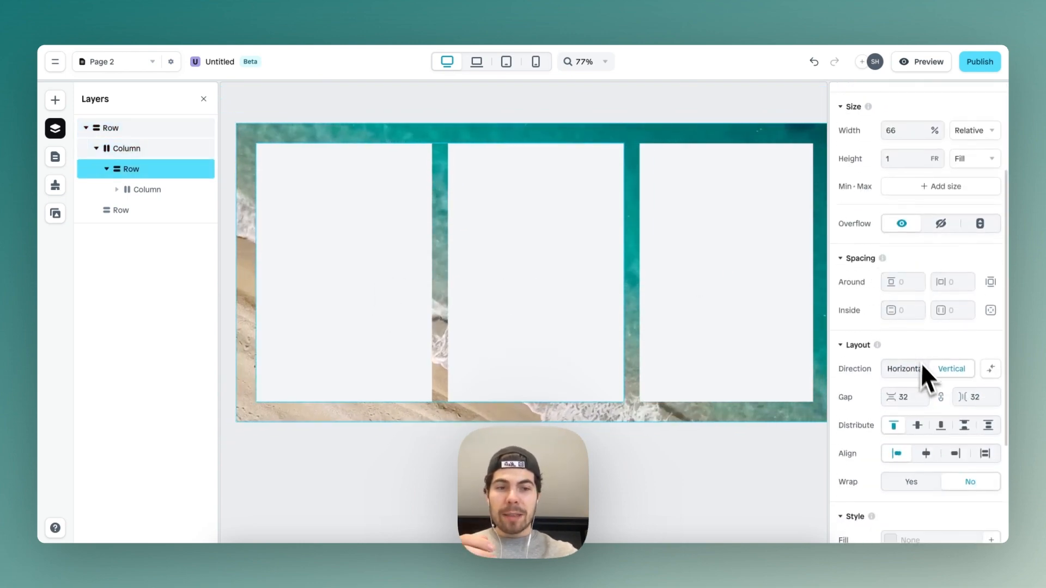
left_click(455, 351)
scroll(897, 335, "down", 5)
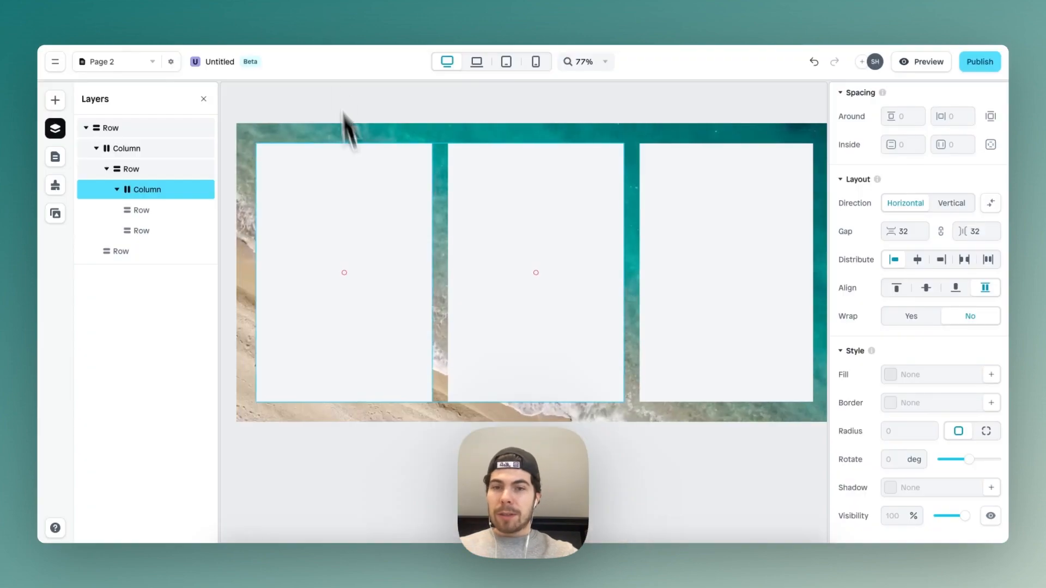
Replace the left card's color fill with the Beach image.
left_click(370, 230)
scroll(953, 350, "down", 5)
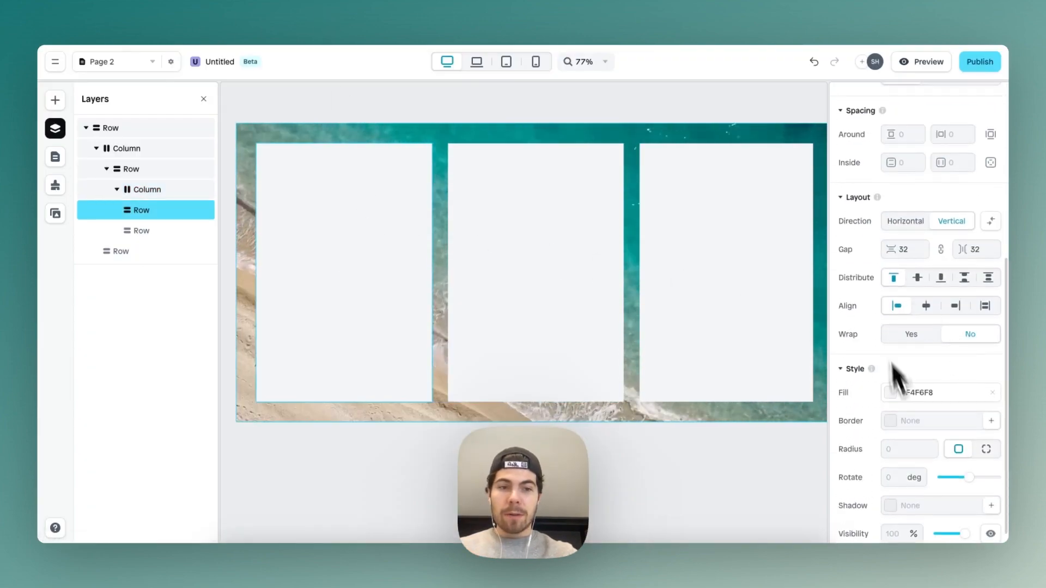
left_click(890, 393)
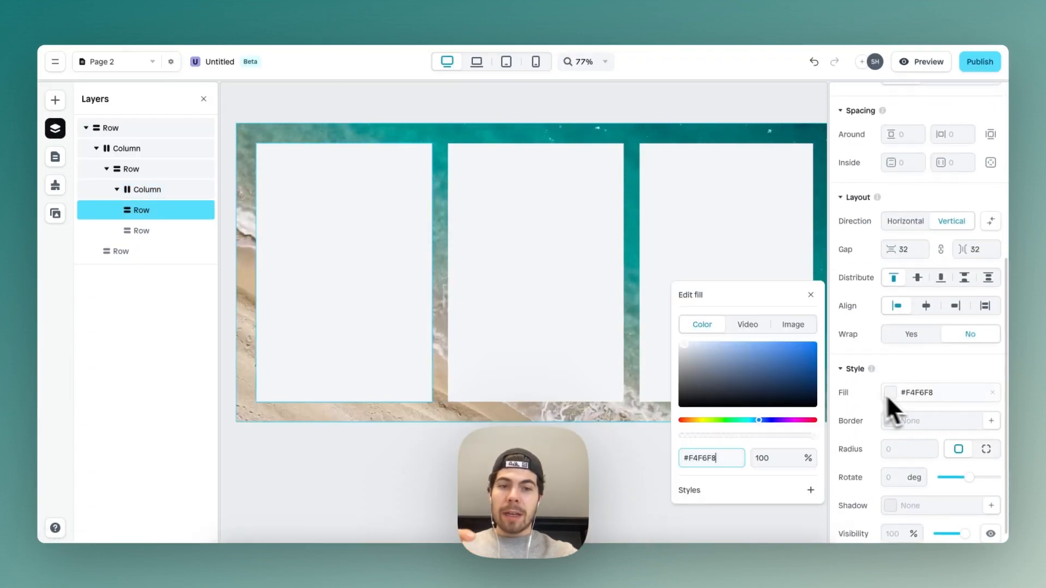
left_click(793, 325)
left_click(759, 393)
left_click(737, 375)
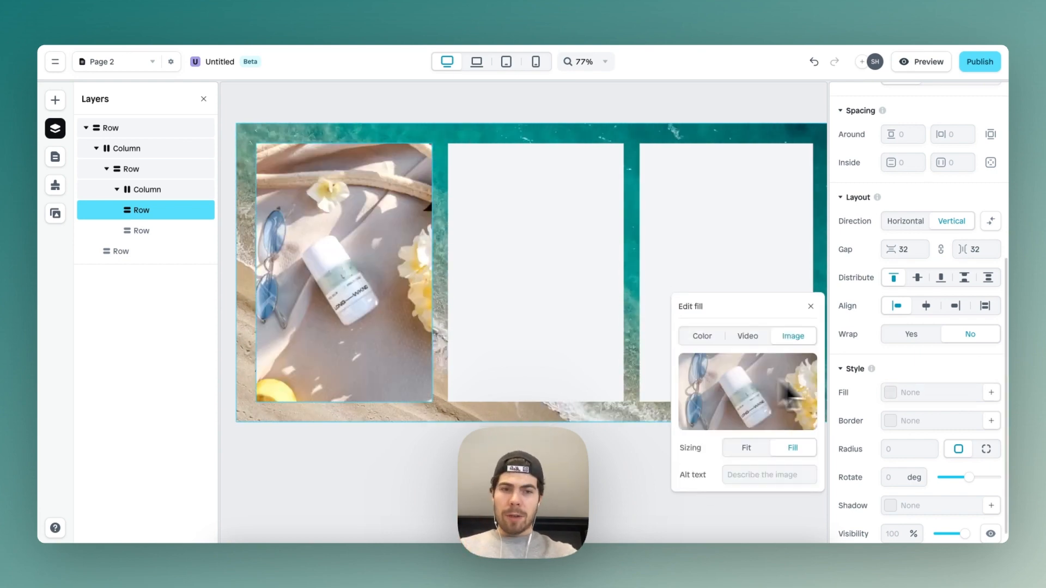
Add a solid #222222 border with a width of 1 to the left card and inspect its edges.
scroll(871, 403, "down", 1)
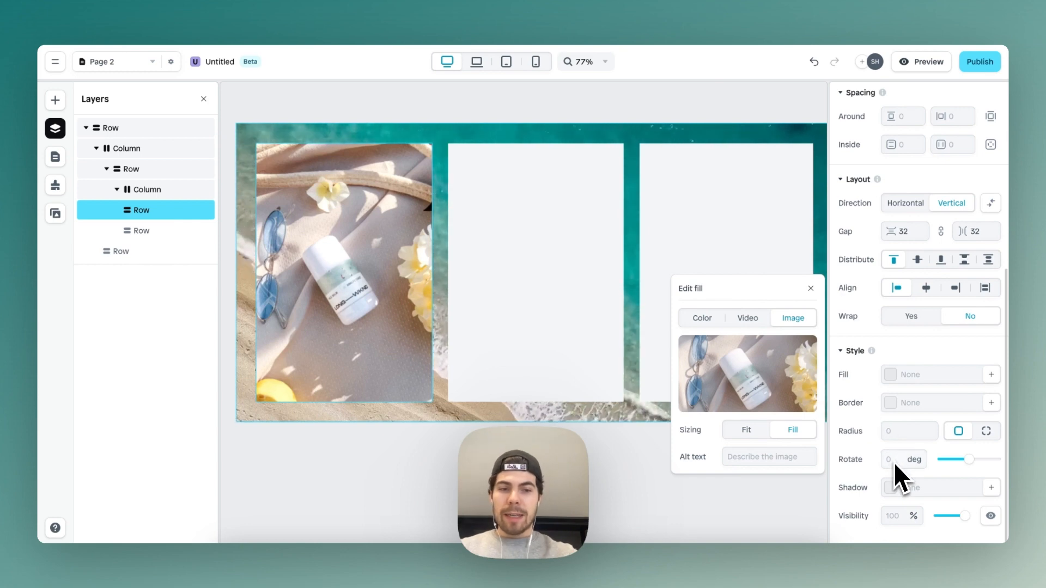
left_click(896, 409)
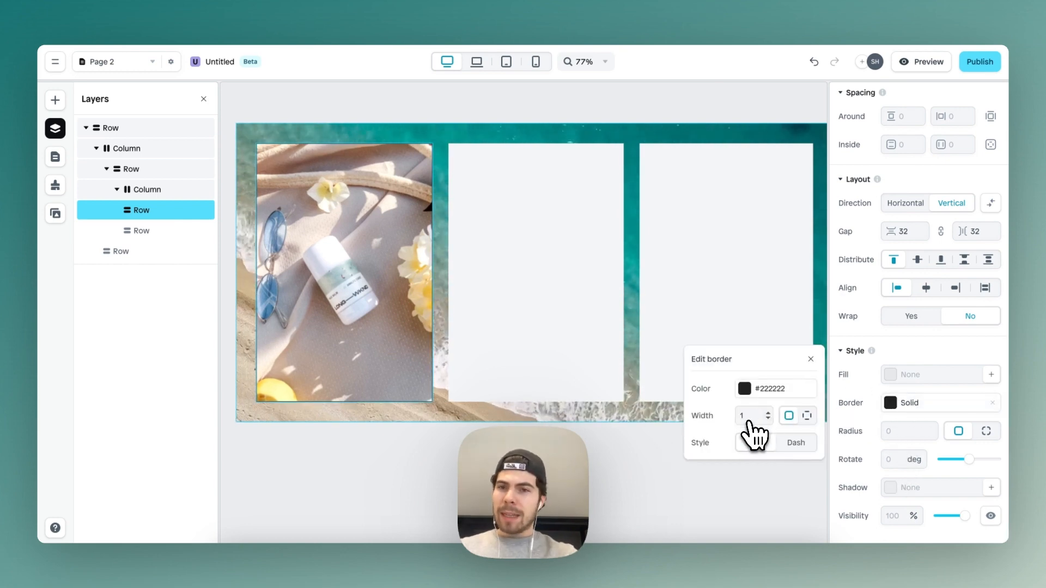
scroll(430, 379, "up", 2)
scroll(424, 380, "up", 3)
scroll(424, 381, "down", 3)
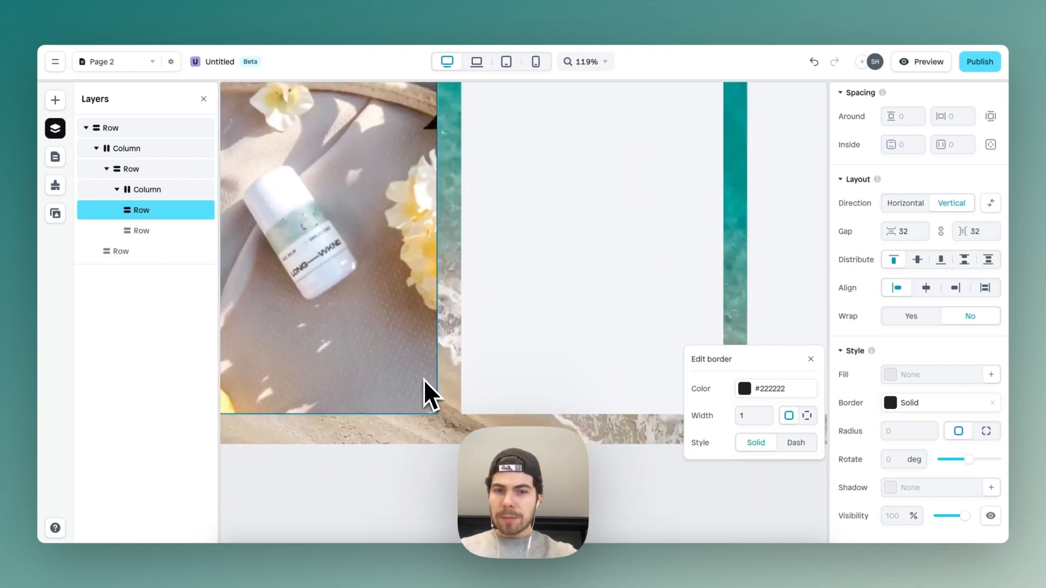
scroll(423, 380, "down", 1)
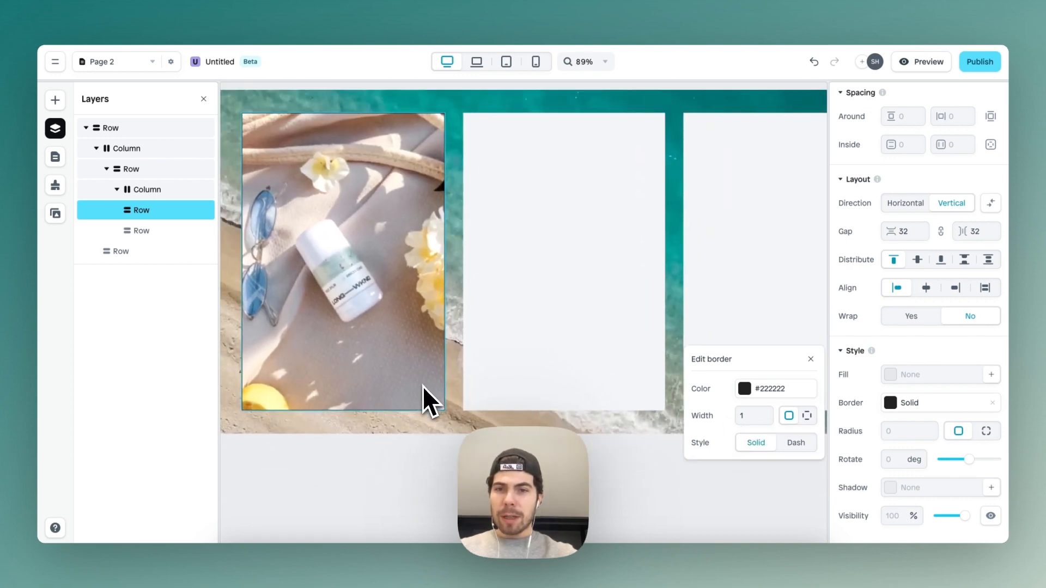
Replace the middle card's color fill with the Sunscreen image and close the fill settings.
left_click(566, 344)
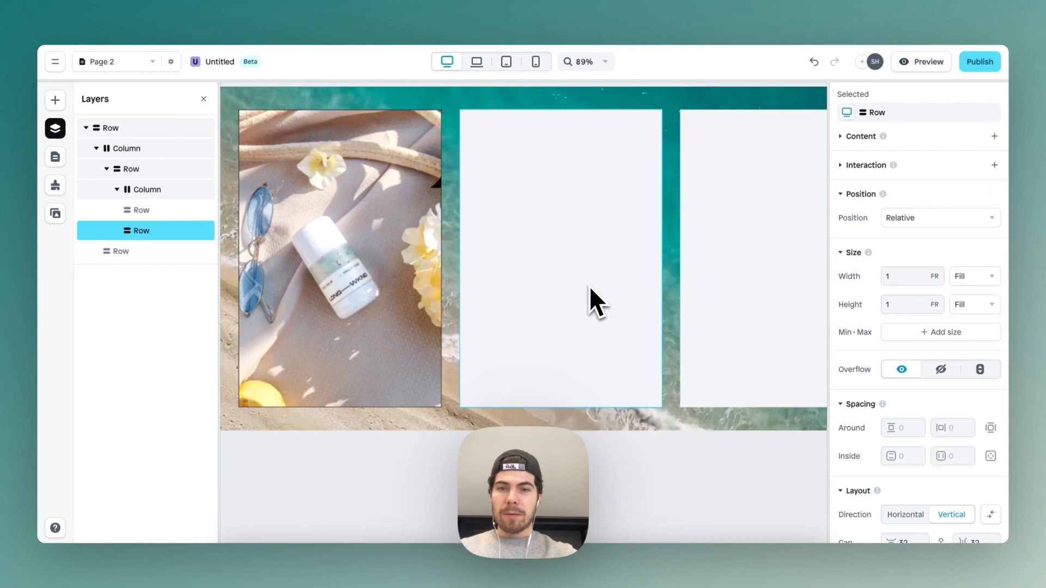
scroll(905, 376, "down", 6)
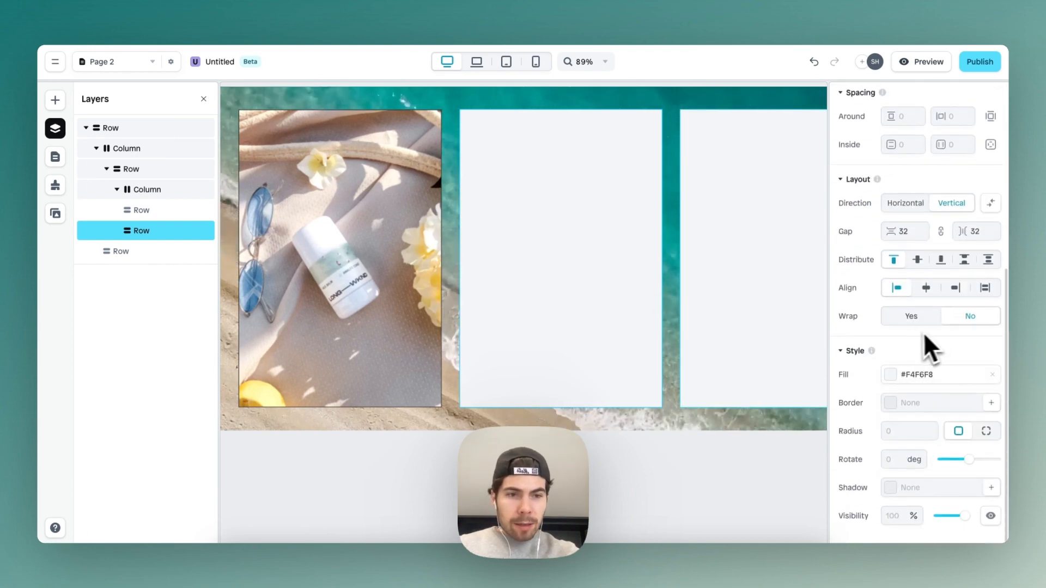
left_click(891, 376)
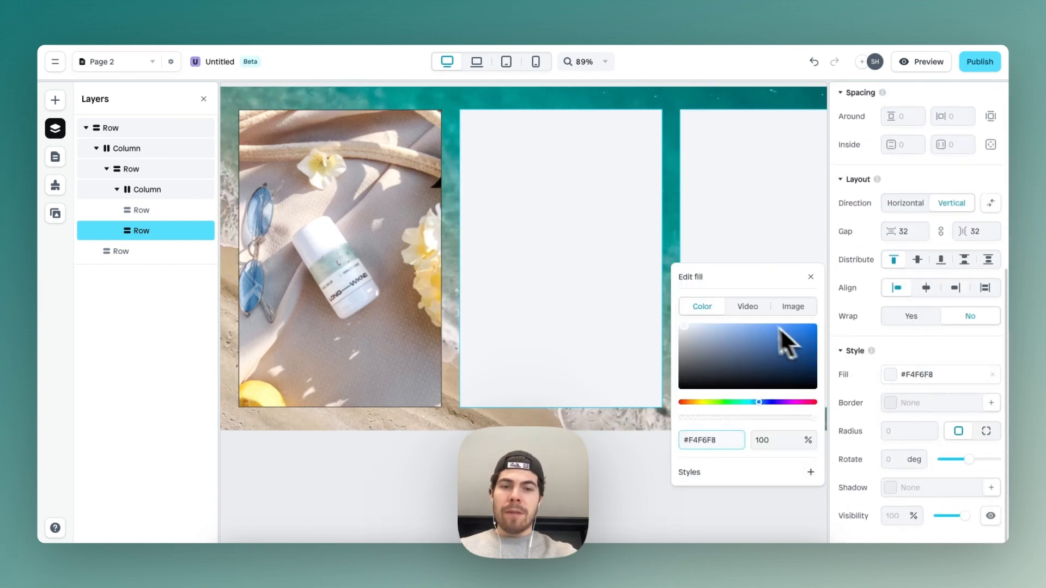
left_click(779, 306)
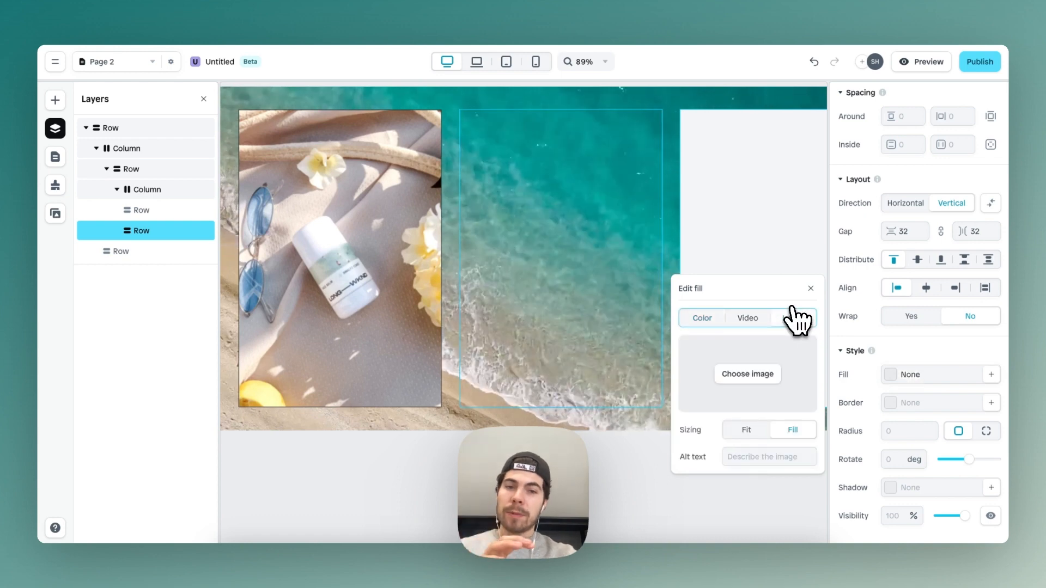
left_click(765, 358)
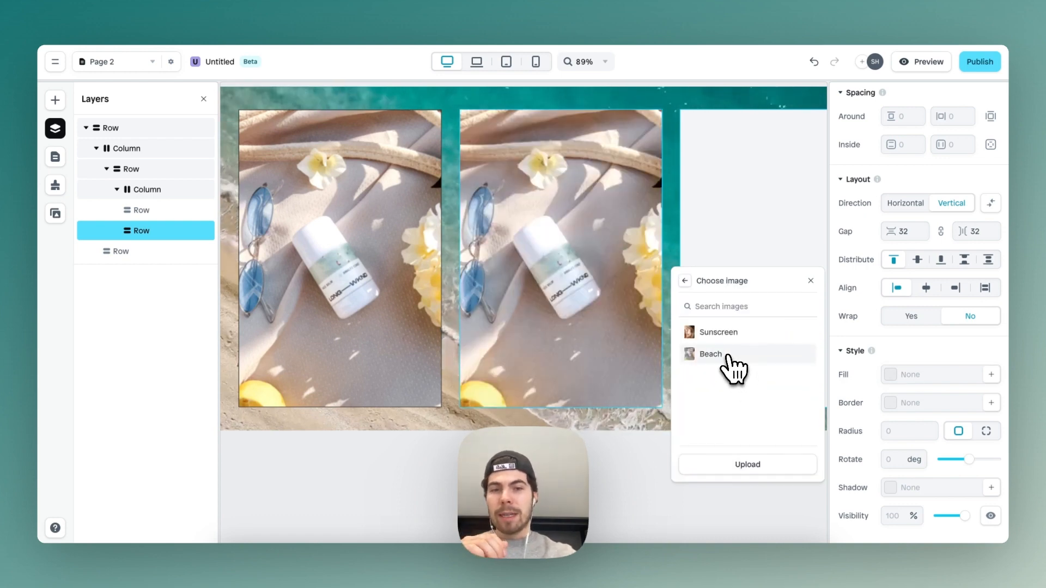
left_click(733, 334)
scroll(571, 340, "down", 5)
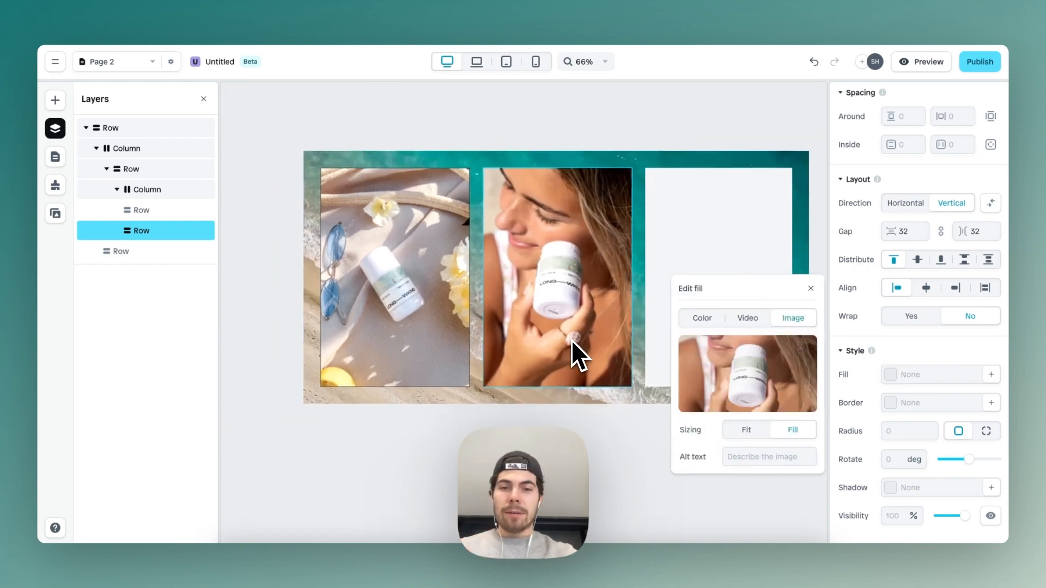
left_click(810, 288)
scroll(622, 311, "up", 3)
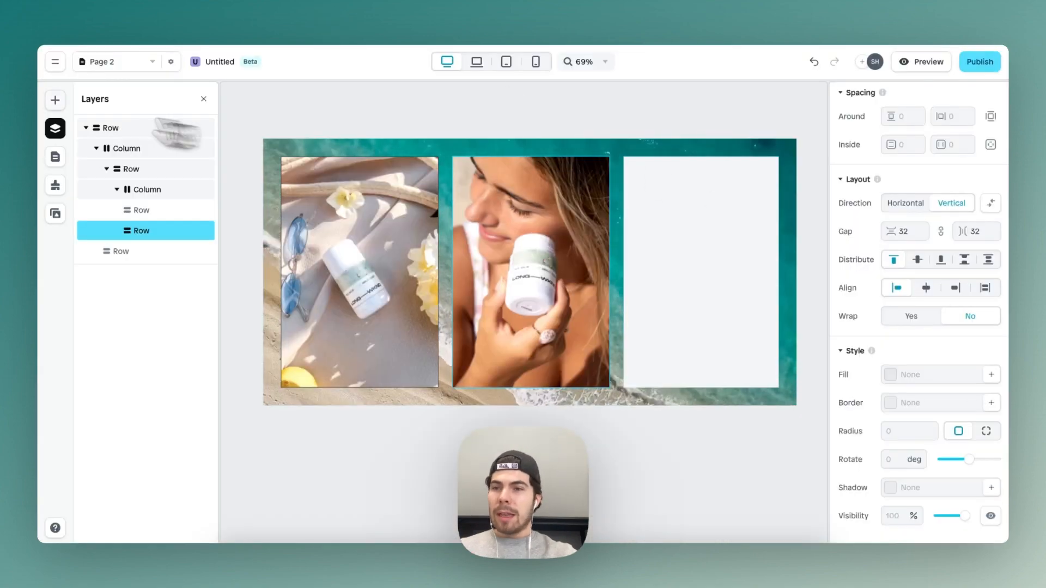
Add a heading, a paragraph and a primary button, stacked in that order, to the empty right card.
left_click(55, 99)
mouse_move(139, 252)
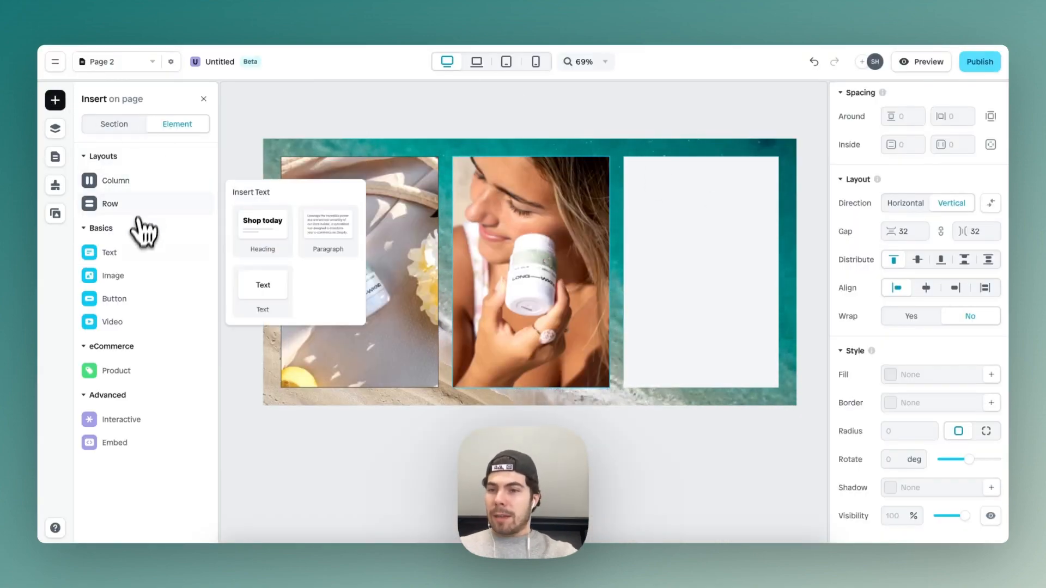
left_click_drag(252, 228, 697, 224)
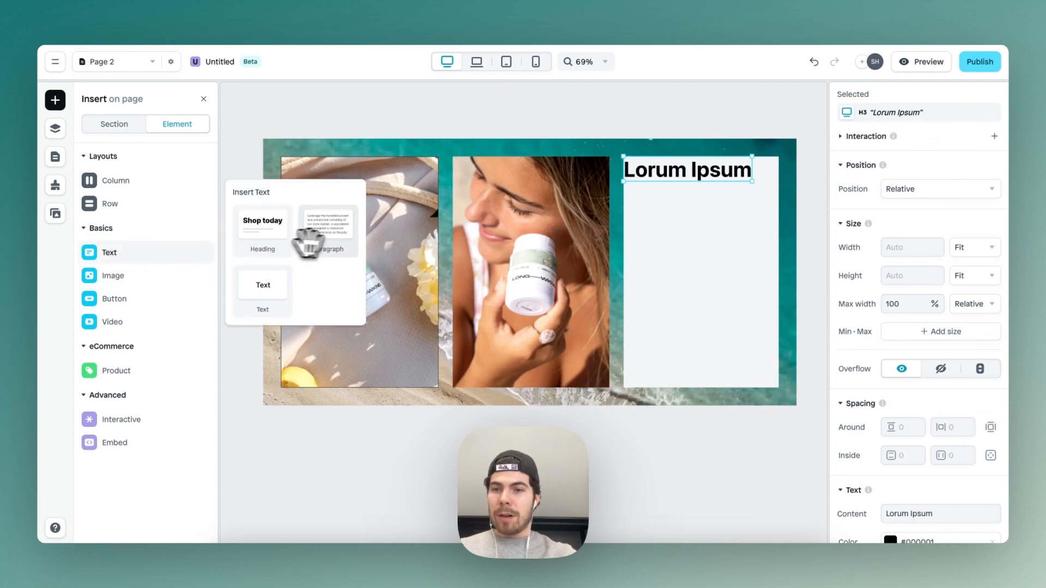
left_click_drag(316, 234, 701, 231)
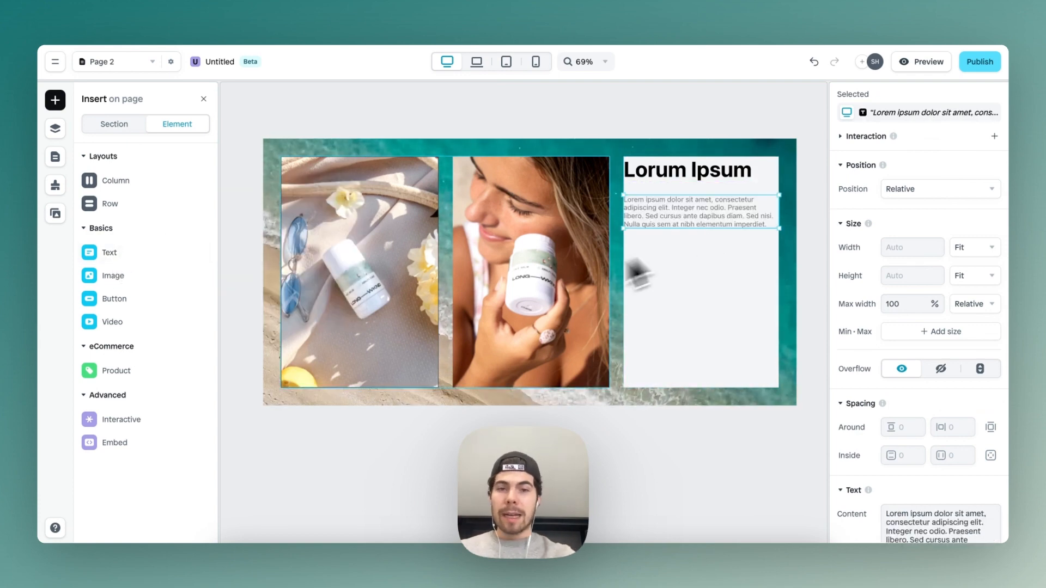
mouse_move(143, 307)
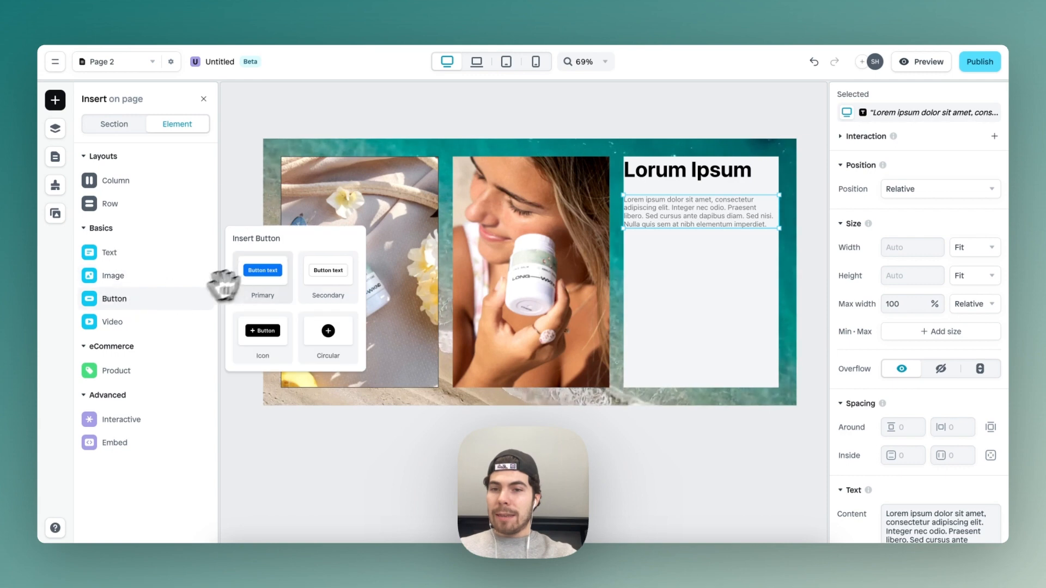
left_click_drag(262, 270, 685, 292)
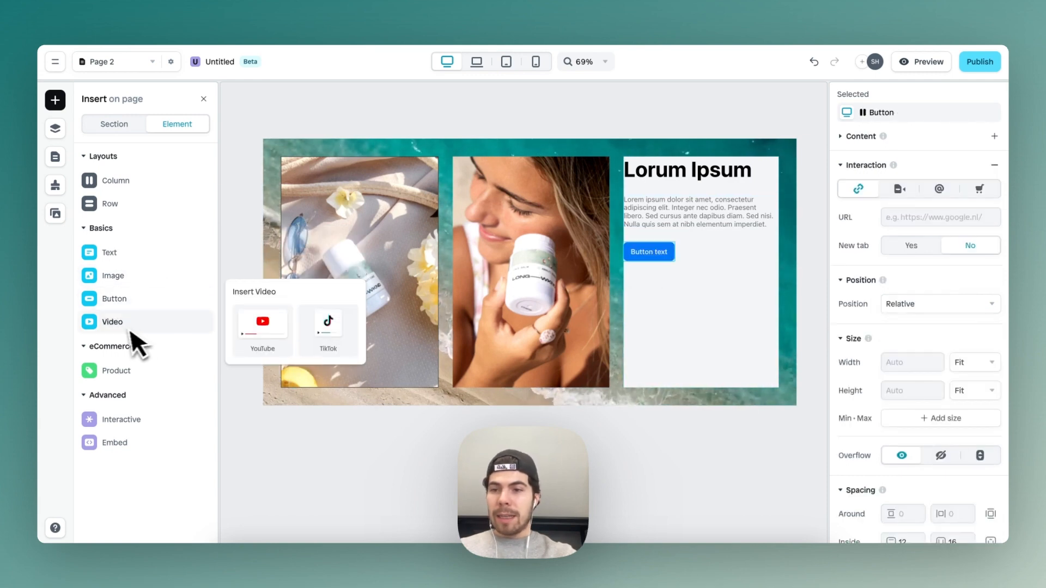
Insert a single-row layout below the button in the right card, and place an icon and its duplicate inside it.
mouse_move(136, 200)
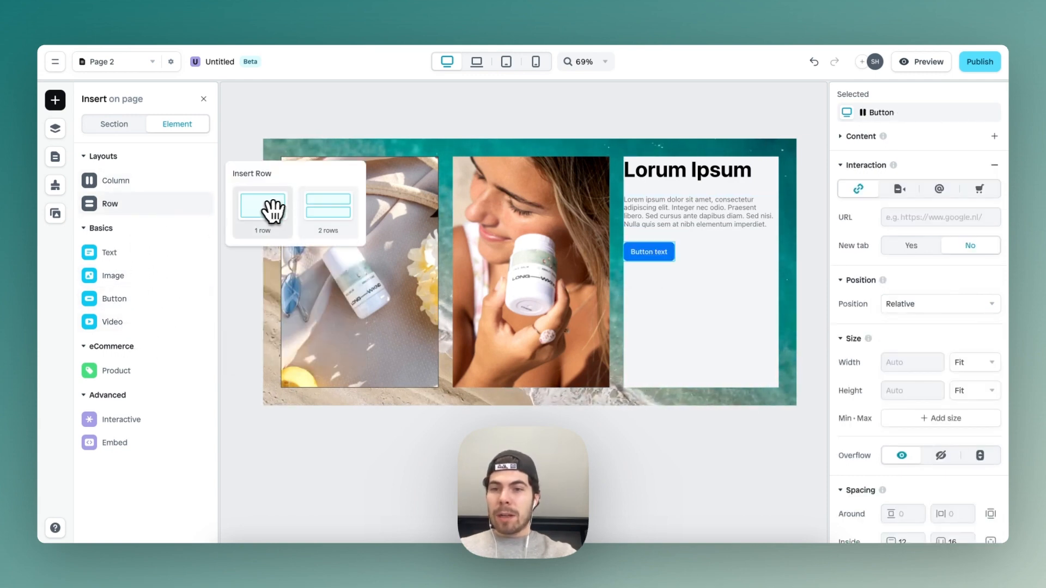
left_click_drag(273, 210, 695, 277)
mouse_move(117, 284)
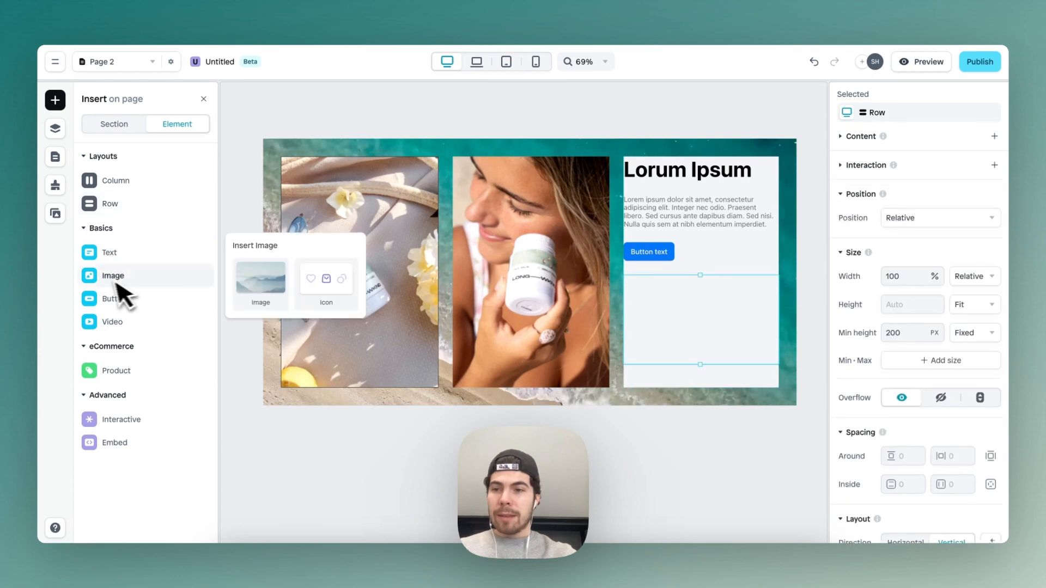
left_click_drag(310, 286, 678, 312)
left_click(55, 129)
right_click(143, 292)
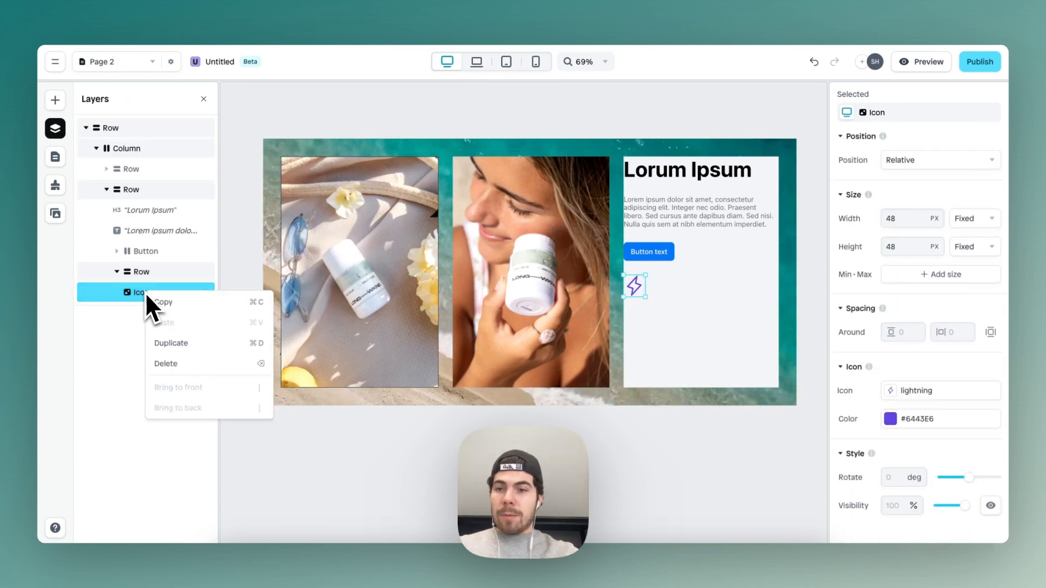
left_click(185, 345)
Change the icon row's direction to horizontal and clear its minimum height.
left_click(730, 309)
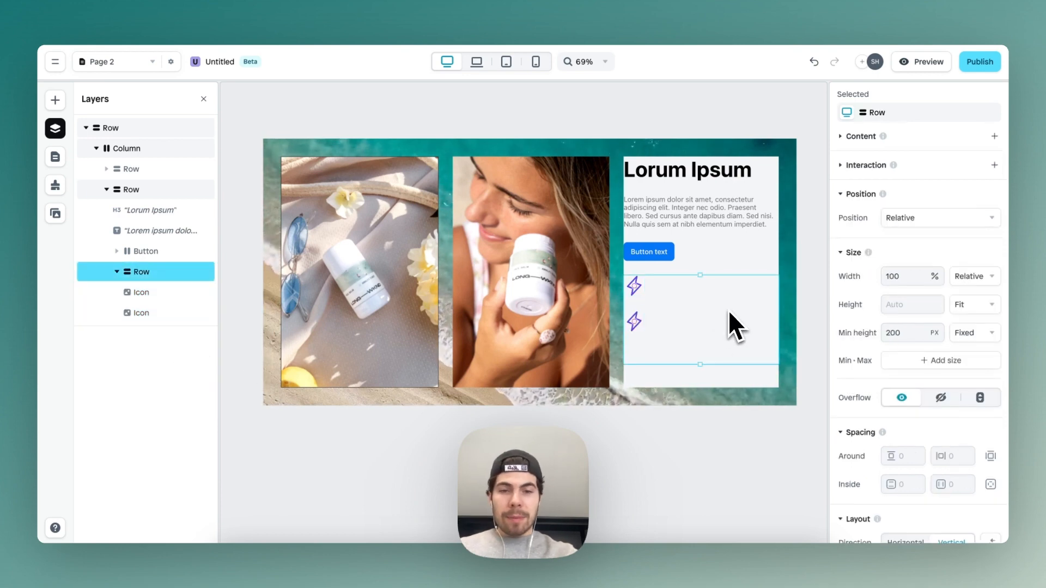
scroll(899, 384, "down", 5)
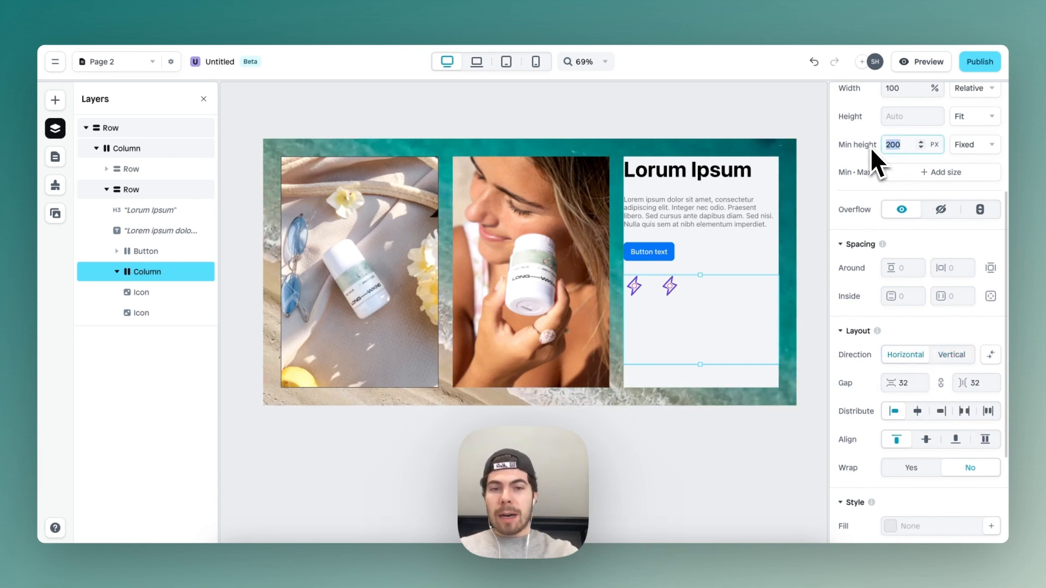
key("BackSpace")
Insert a plain text element beside the two lightning icons in the right card.
left_click(55, 100)
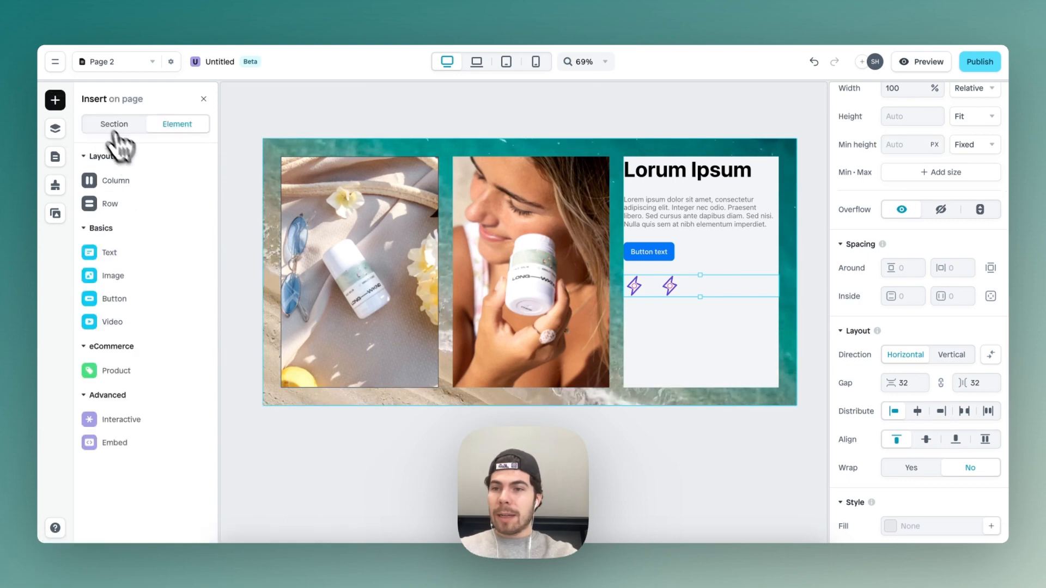
mouse_move(208, 252)
left_click_drag(267, 292, 725, 290)
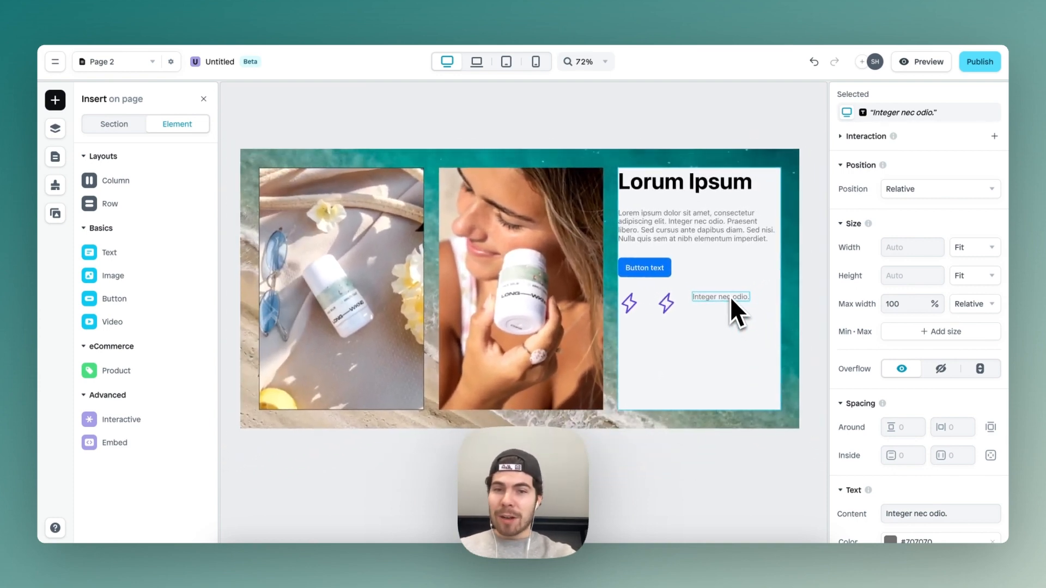
Set the right card's fill to #FFFFFF at 90% opacity.
scroll(730, 296, "up", 3)
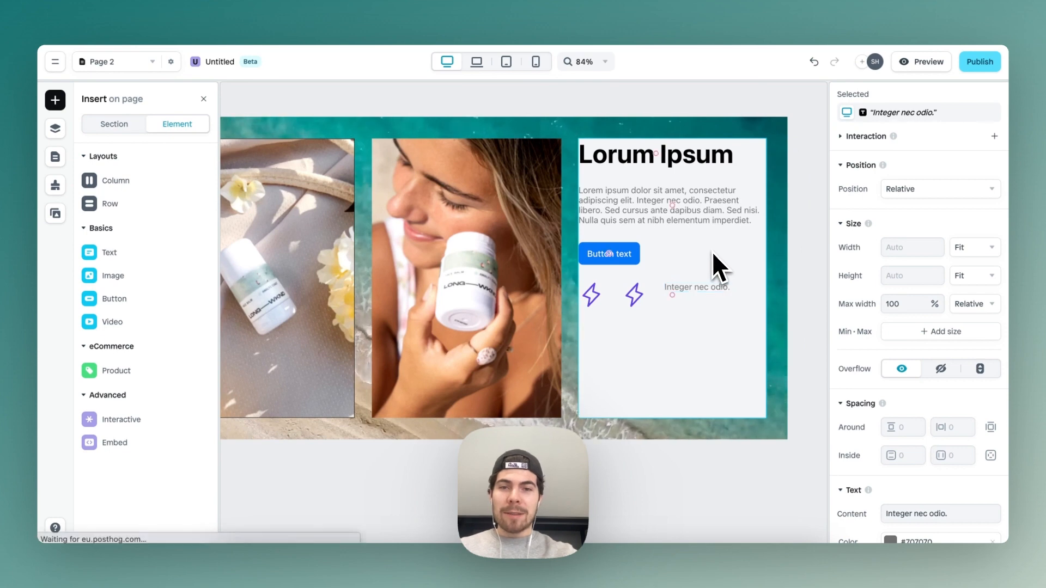
left_click(712, 252)
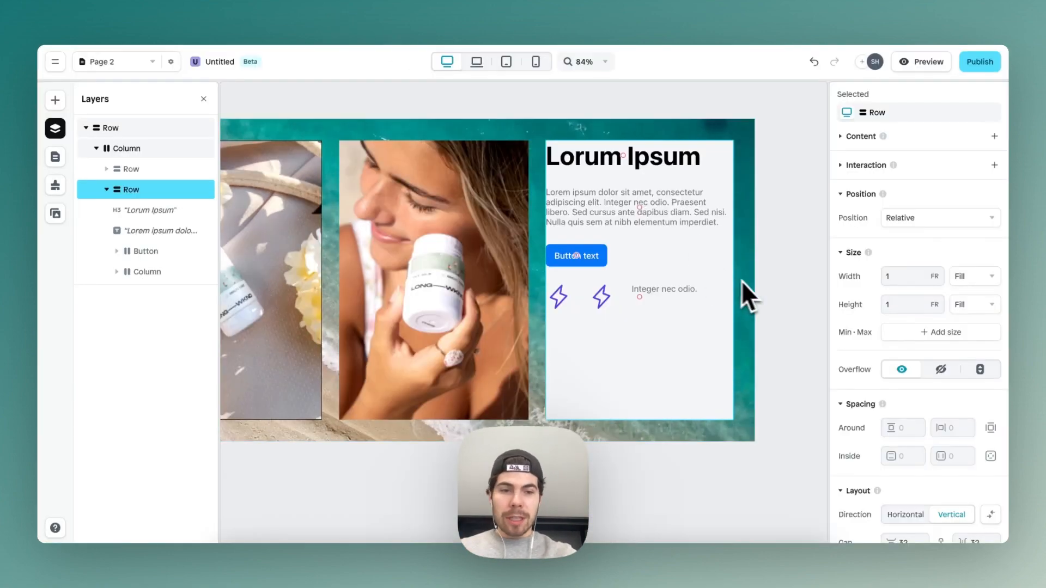
scroll(955, 427, "down", 5)
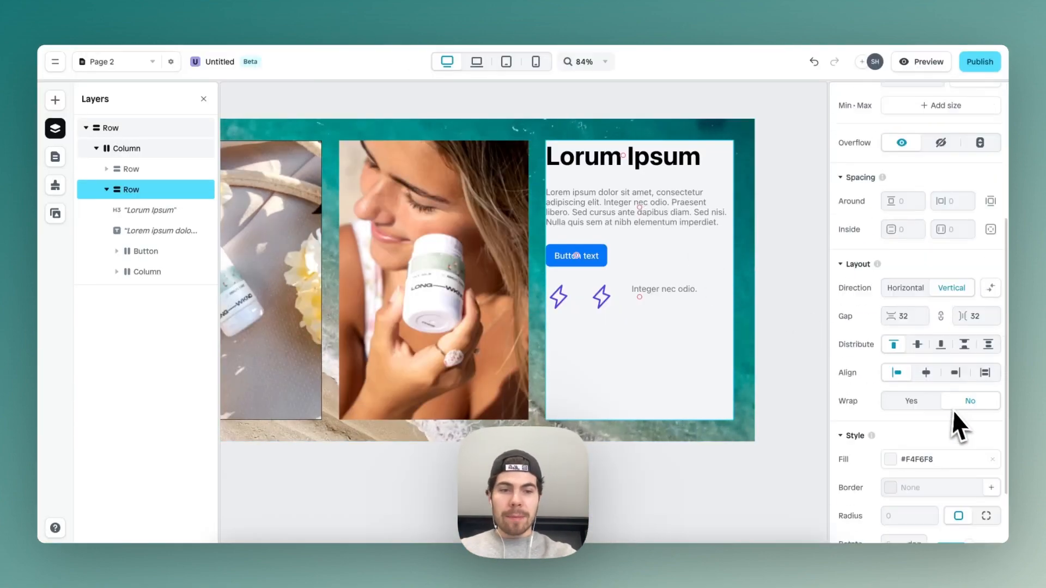
left_click(892, 424)
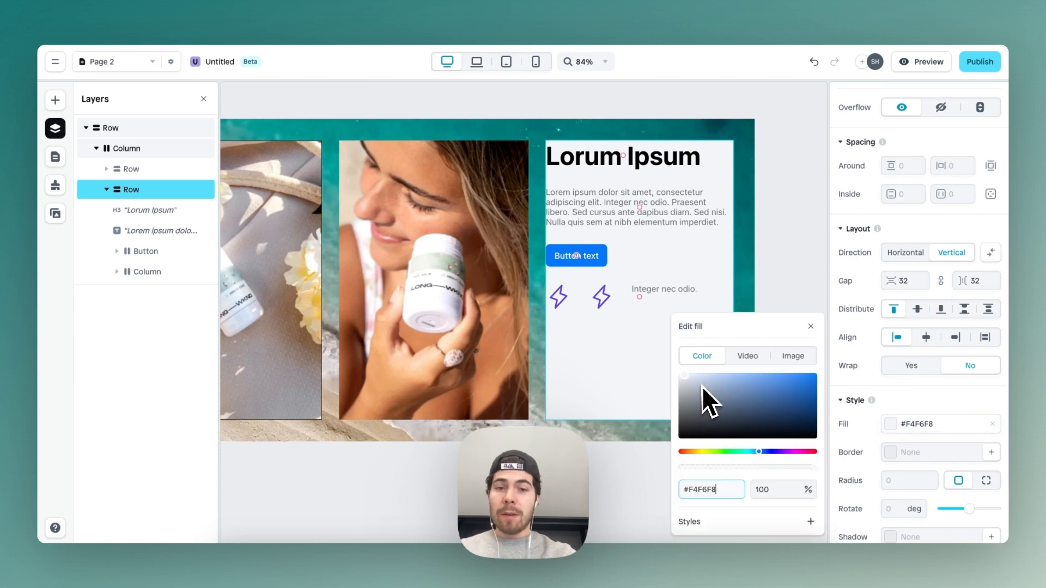
left_click_drag(702, 387, 641, 351)
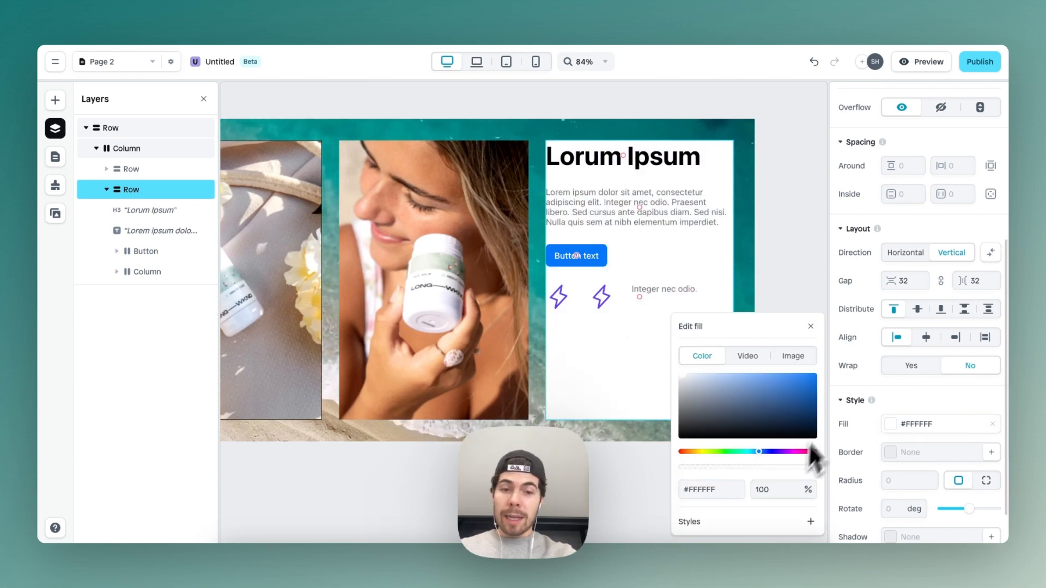
type("90")
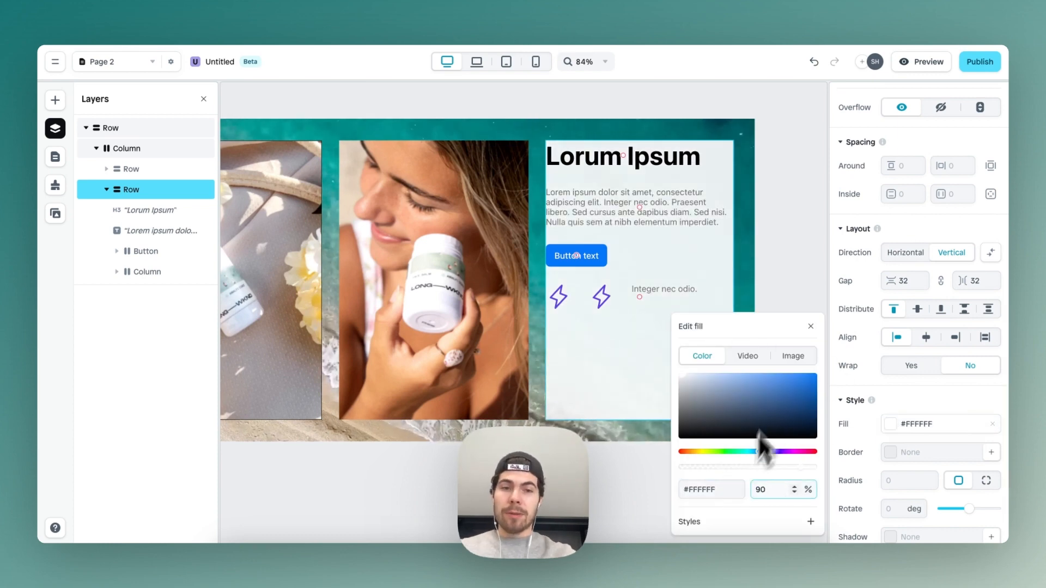
Set the right card's inside spacing to 20 vertically and 36 horizontally.
left_click(811, 326)
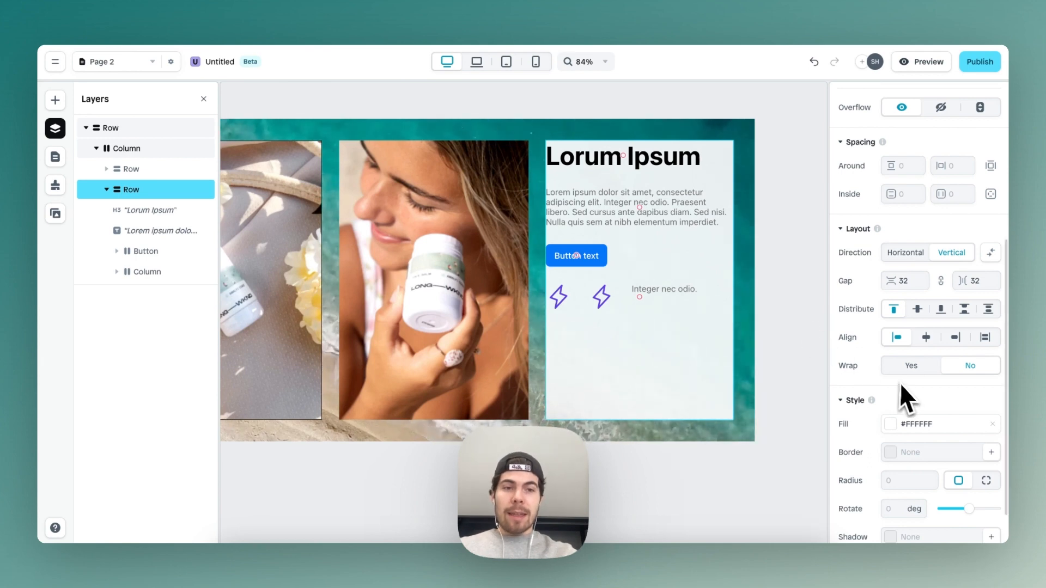
scroll(905, 394, "up", 2)
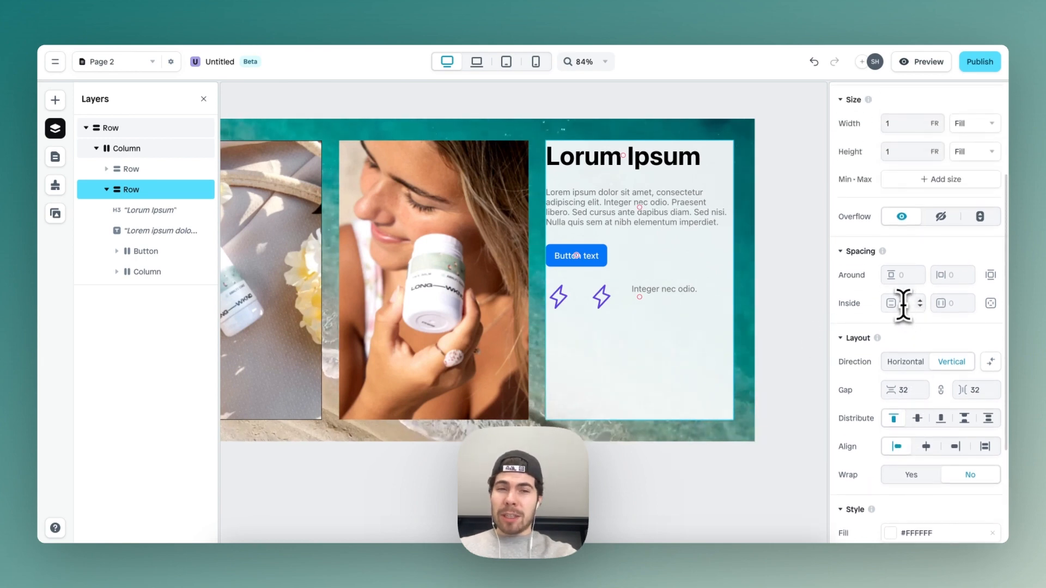
type("20")
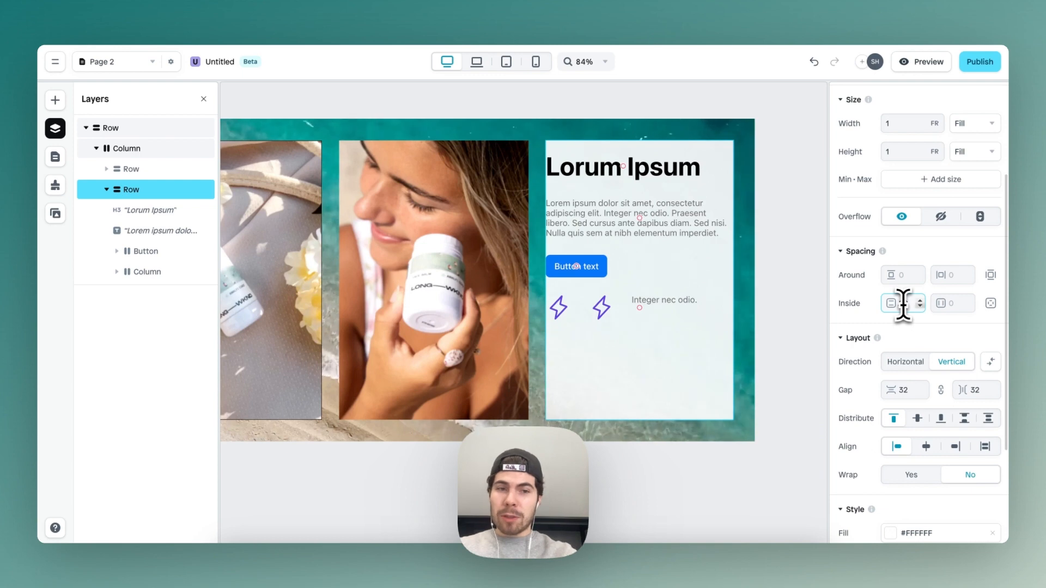
left_click(956, 306)
type("20")
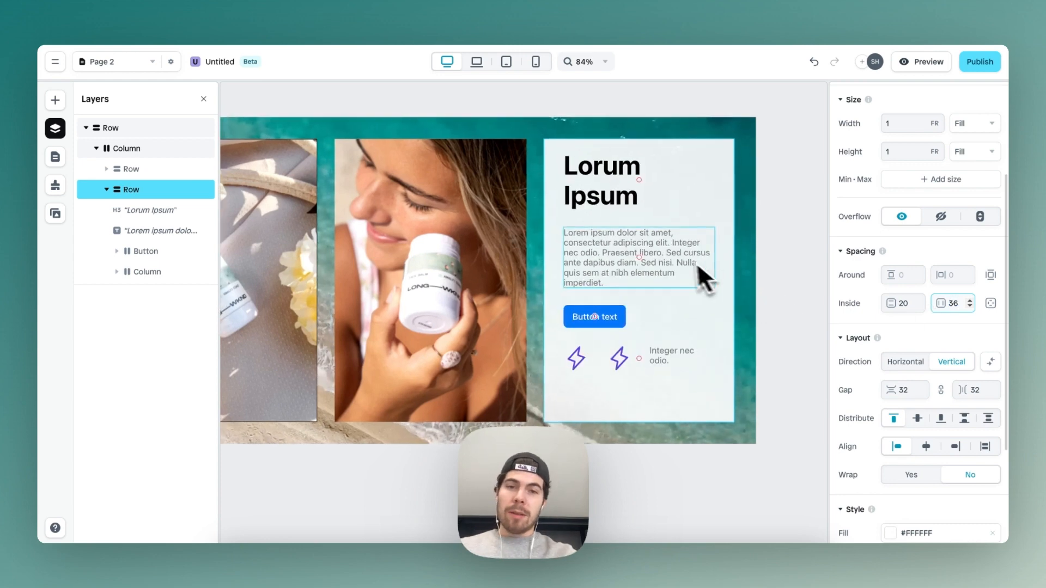
Replace the right card's heading with "Hydrate your skin for a radiant glow!" copied from the LONG—WKND reference site.
scroll(697, 263, "up", 2)
left_click(602, 188)
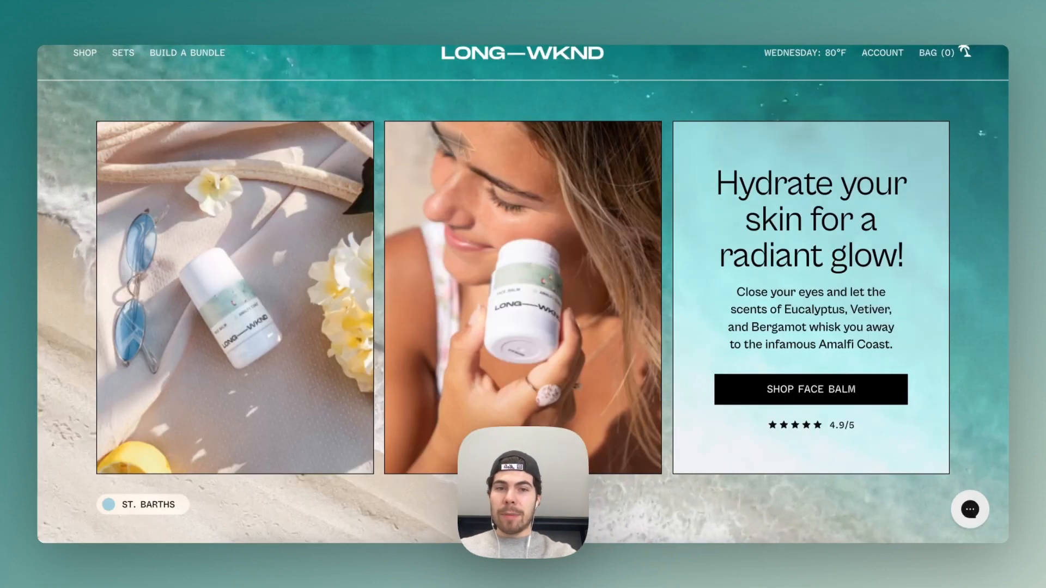
triple_click(809, 225)
key("ctrl+c")
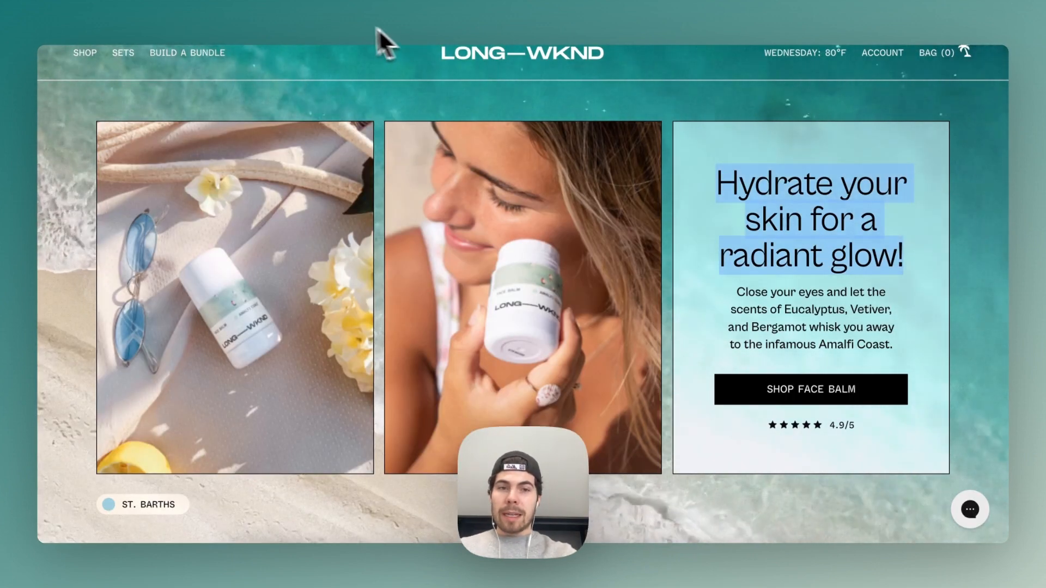
left_click(310, 3)
triple_click(603, 168)
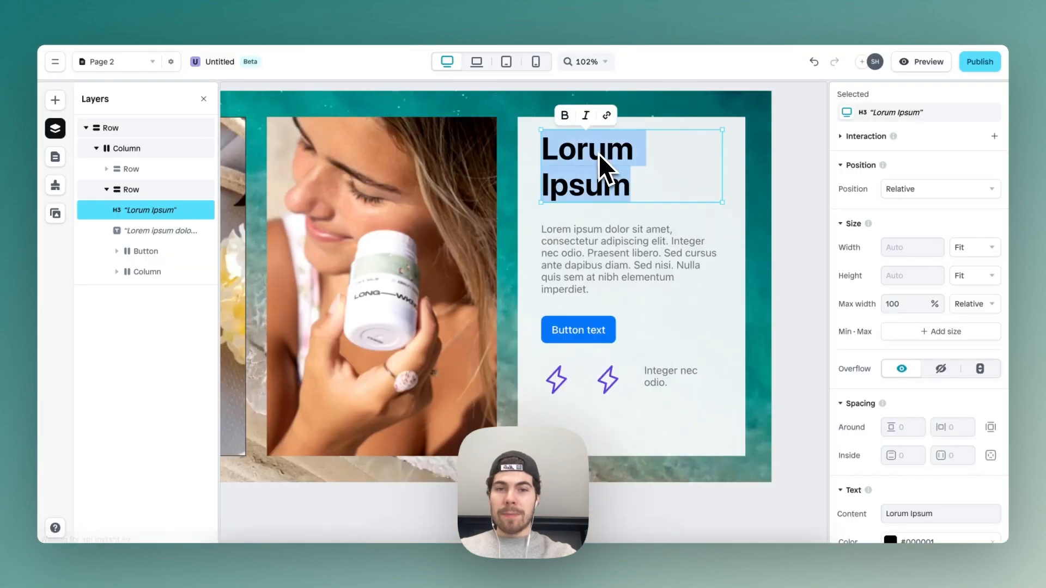
key("ctrl+v")
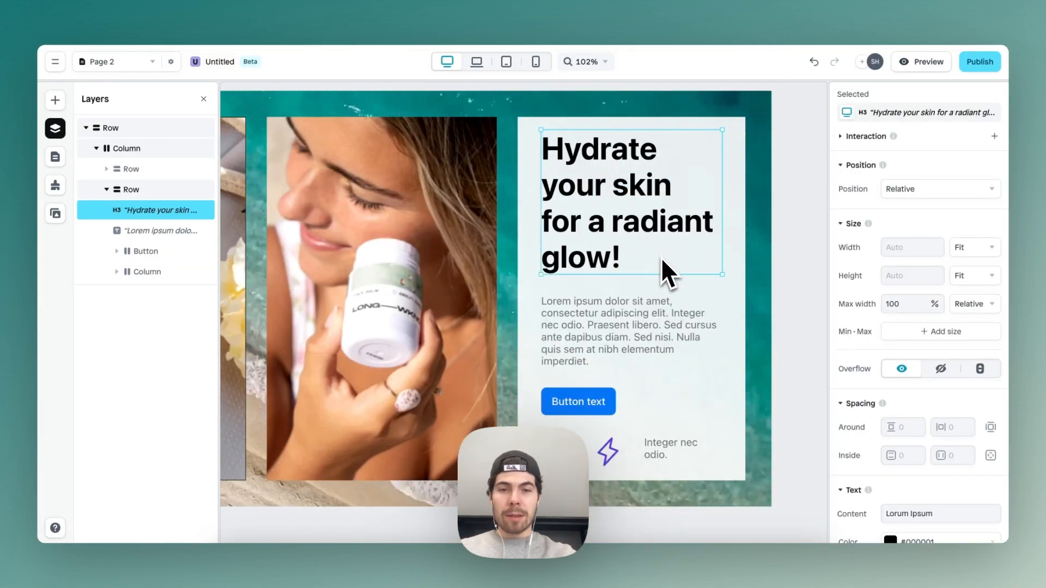
Replace the right card's placeholder paragraph with the reference site's "Close your eyes and let the scents of Eucalyptus..." text, without the SHOP FACE BALM line.
left_click(229, 8)
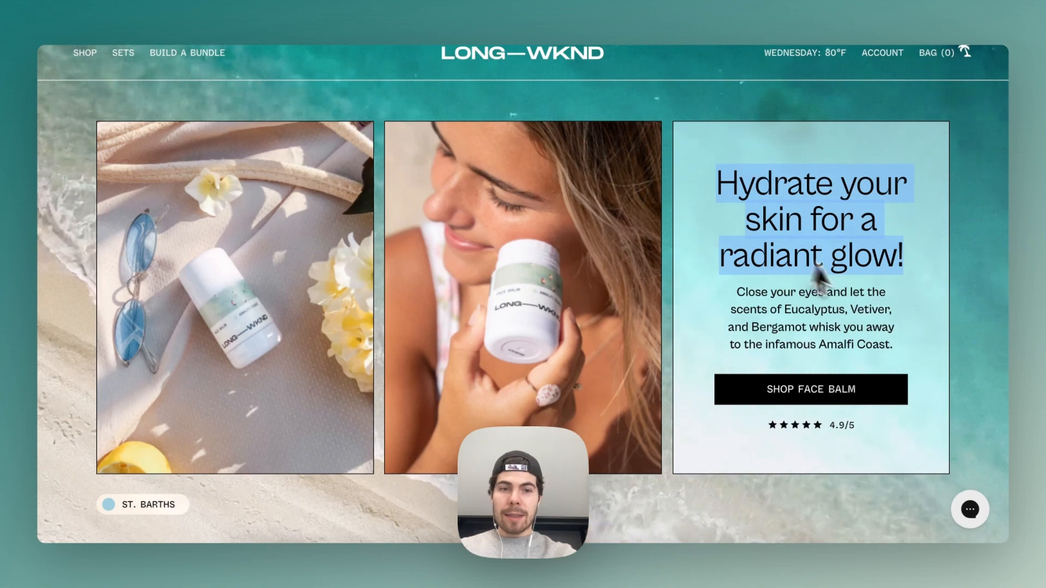
triple_click(820, 297)
left_click(353, 23)
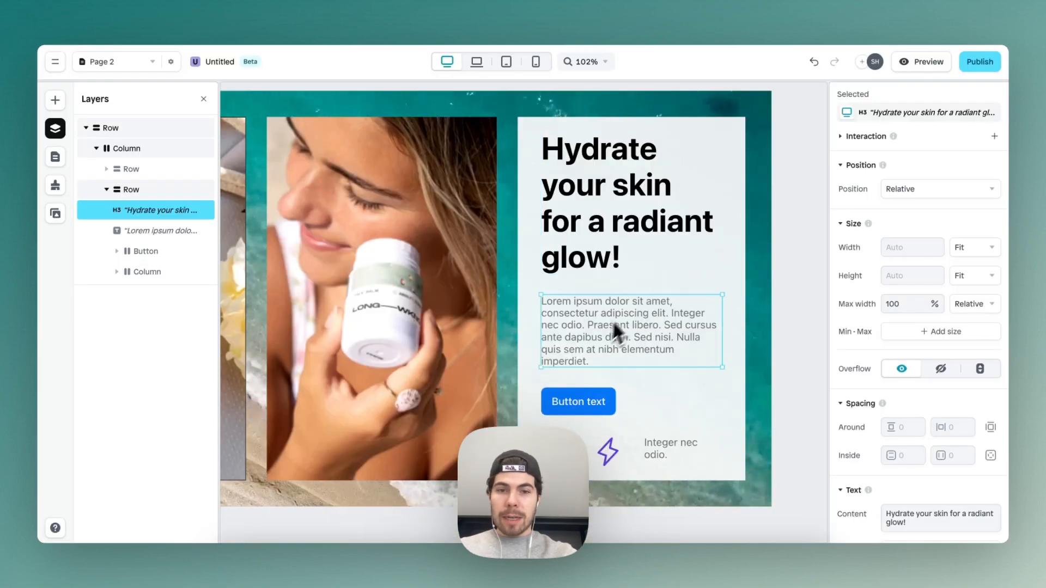
double_click(599, 335)
type("Close your eyes and let the scents of Eucalyptus, Vetiver, and Bergamot whisk you away to the infamous Amalfi Coast. SHOP FACE BALM")
triple_click(610, 340)
type("Close your eyes and let the scents of Eucalyptus, Vetiver, and Bergamot whisk you away to the infamous Amalfi Coast. SHOP FACE BALM")
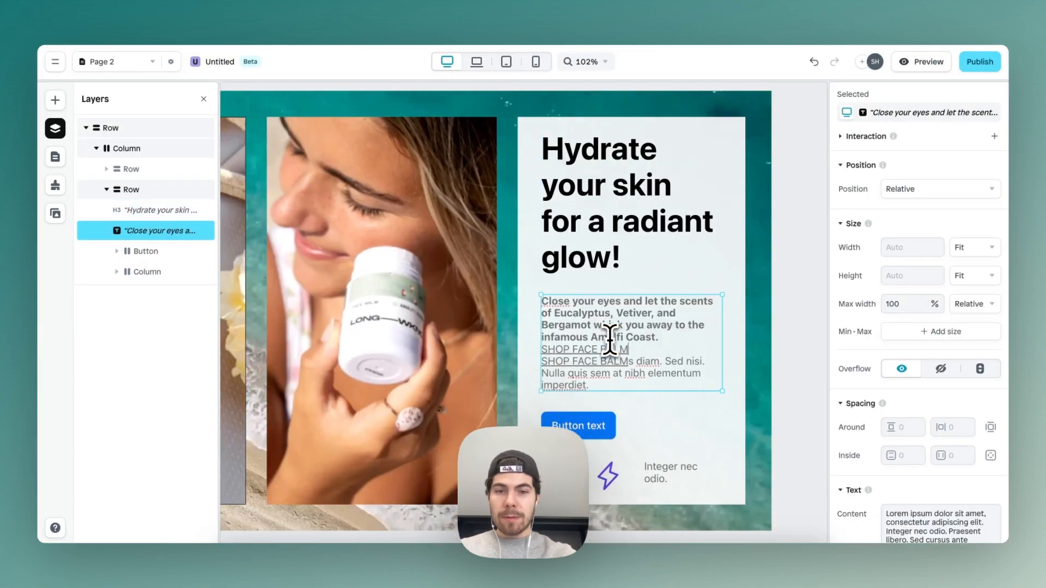
key("ctrl+a")
left_click_drag(602, 387, 541, 301)
type("Close your eyes and let the scents of Eucalyptus, Vetiver, and Bergamot whisk you away to the infamous Amalfi Coast. SHOP FACE BALM")
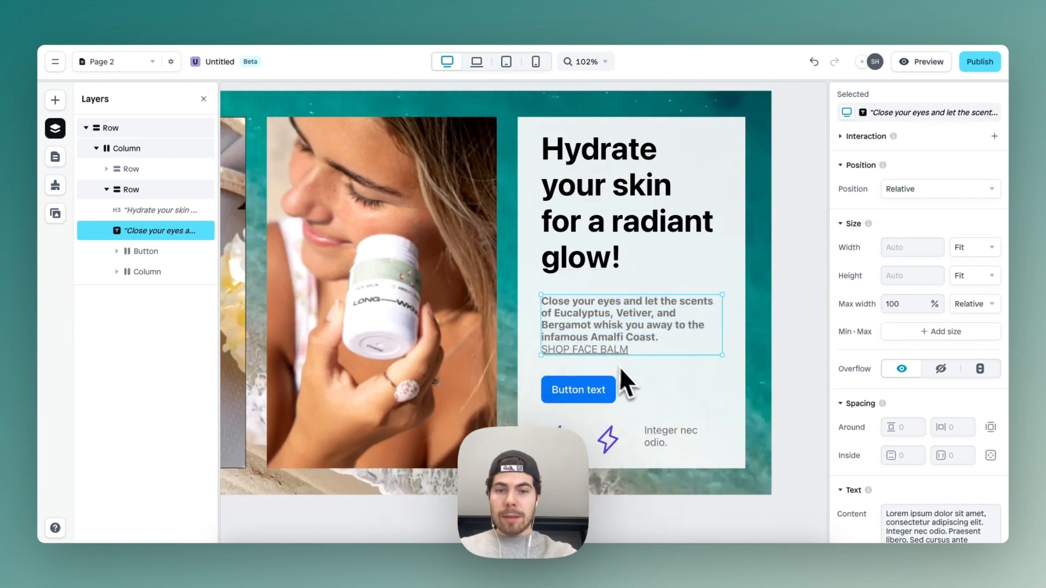
left_click_drag(627, 350, 539, 350)
key("BackSpace")
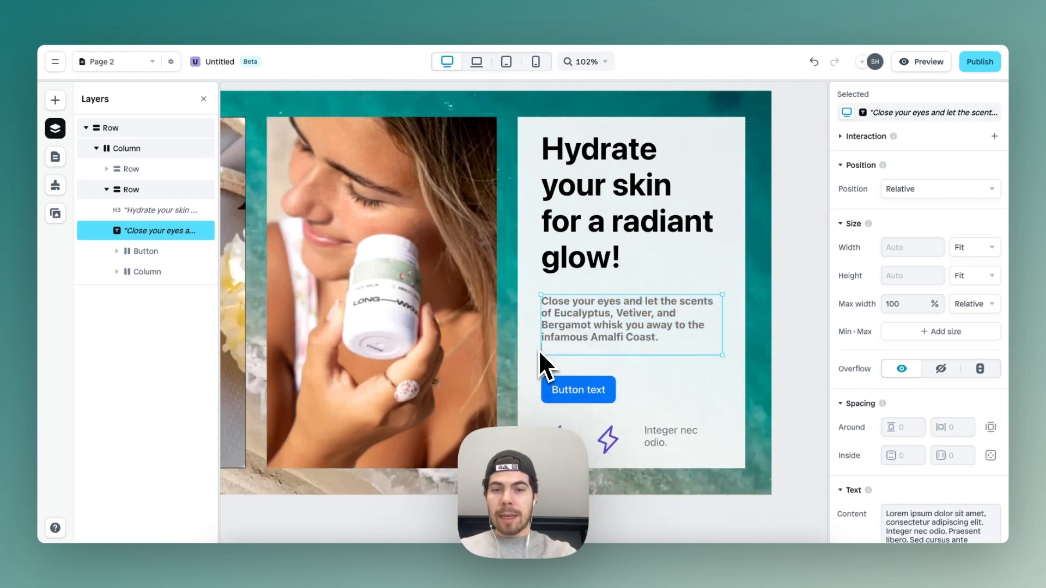
Change the right card's button label to "SHOP FACE BALM".
left_click(584, 381)
double_click(584, 381)
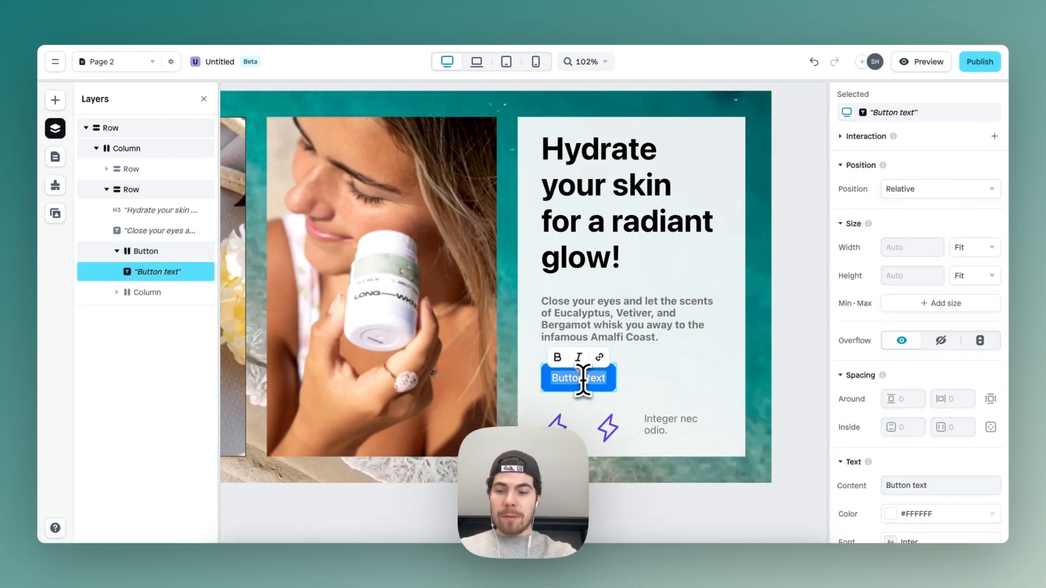
type("SHOP ")
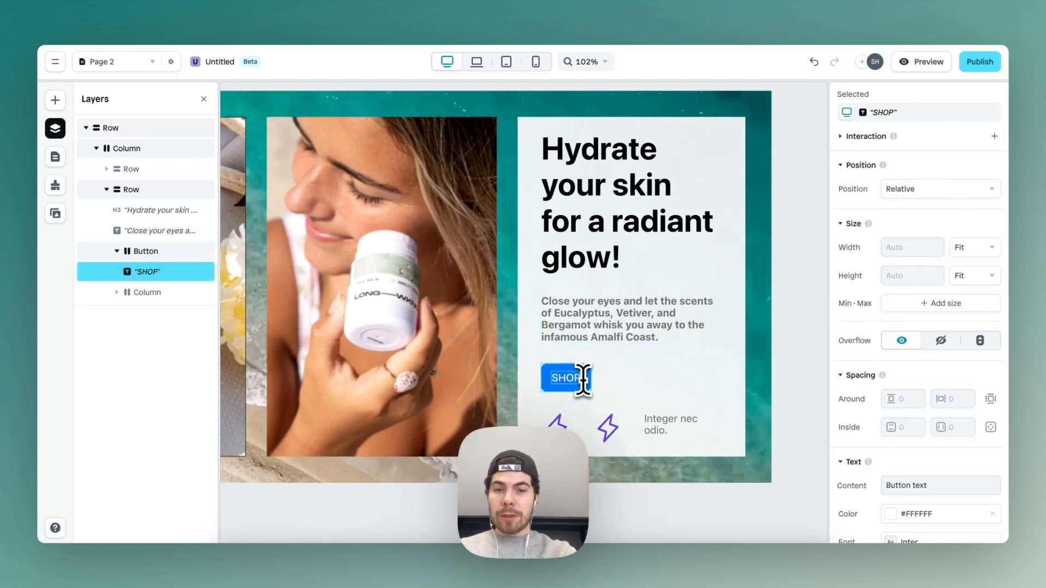
type("FACE BALM")
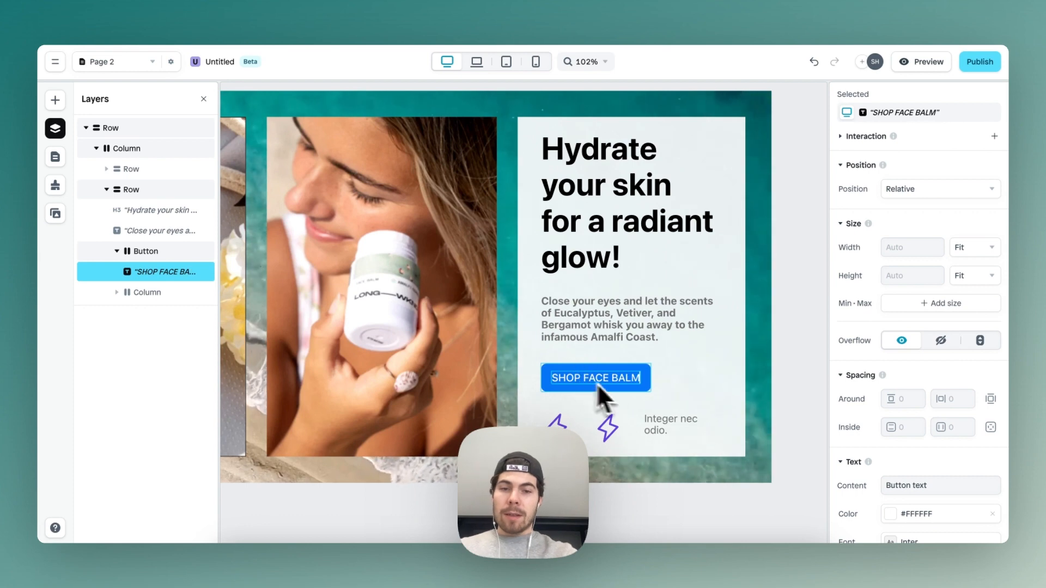
Change the text beside the lightning icons to "4.9/5".
left_click(663, 422)
double_click(664, 420)
type("4.9/5")
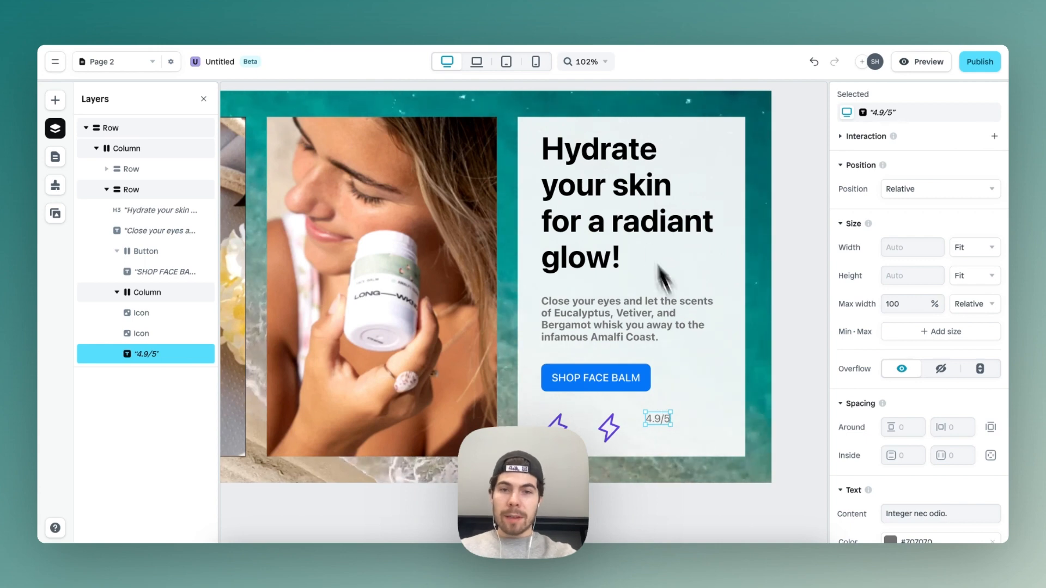
Add a solid #222222 border of width 1 to the right card.
left_click(626, 194)
scroll(626, 194, "down", 3)
left_click(708, 260)
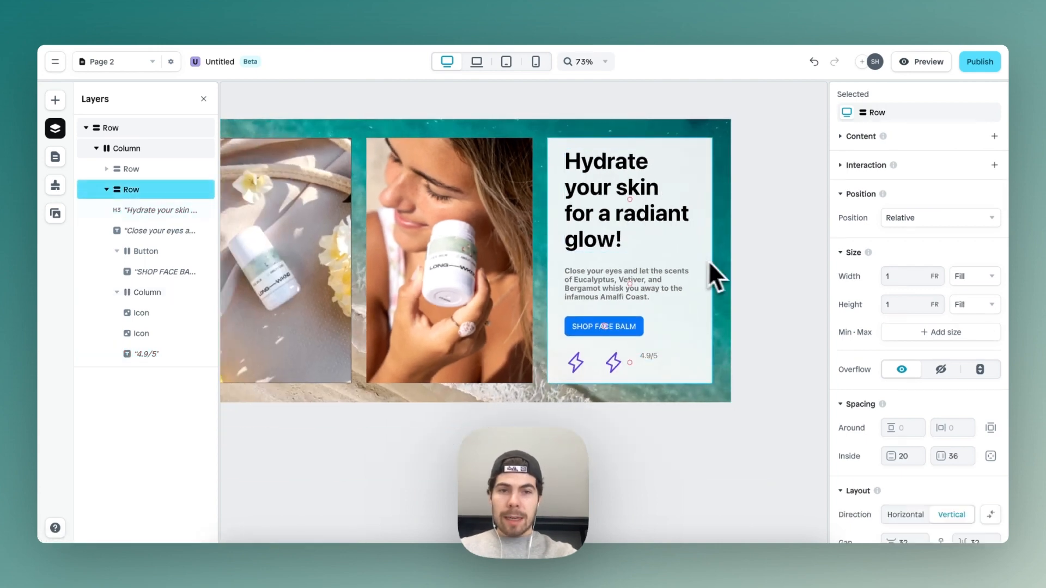
scroll(893, 342, "down", 5)
left_click(890, 403)
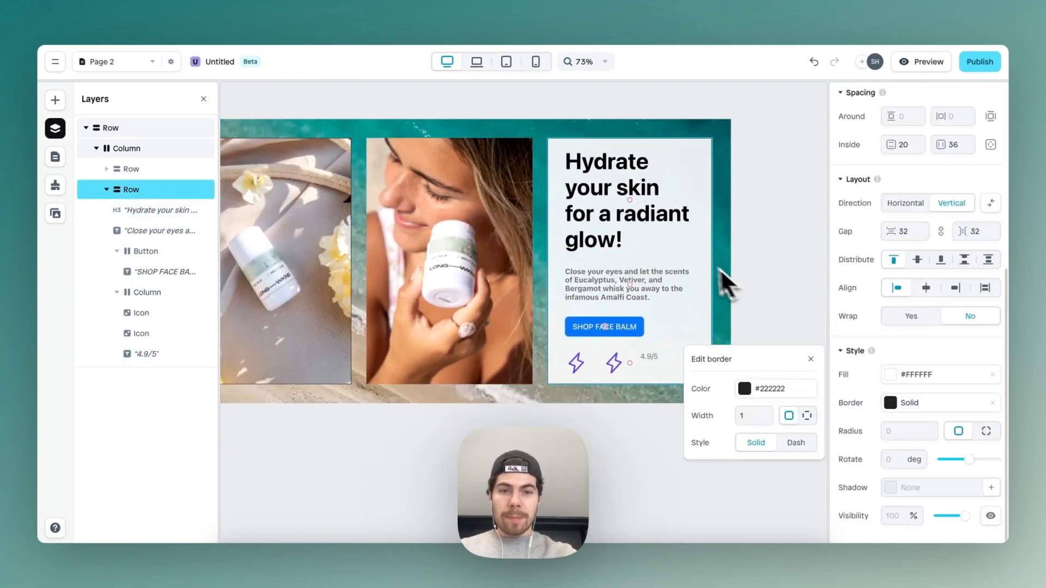
left_click(811, 360)
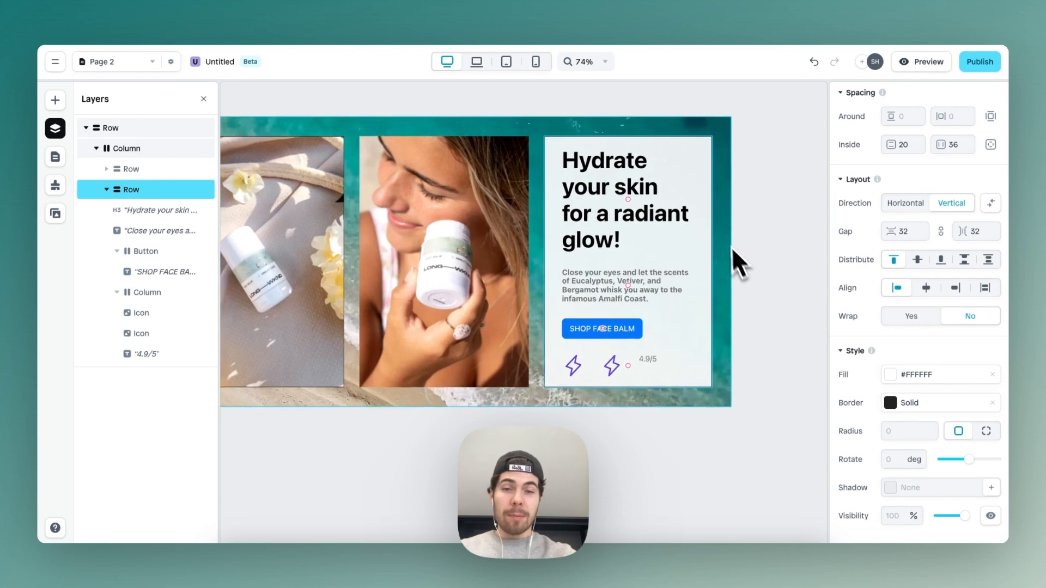
Set the "Hydrate your skin" heading's font to Cabinet Grotesk.
scroll(728, 240, "up", 3)
left_click(617, 193)
scroll(828, 327, "down", 6)
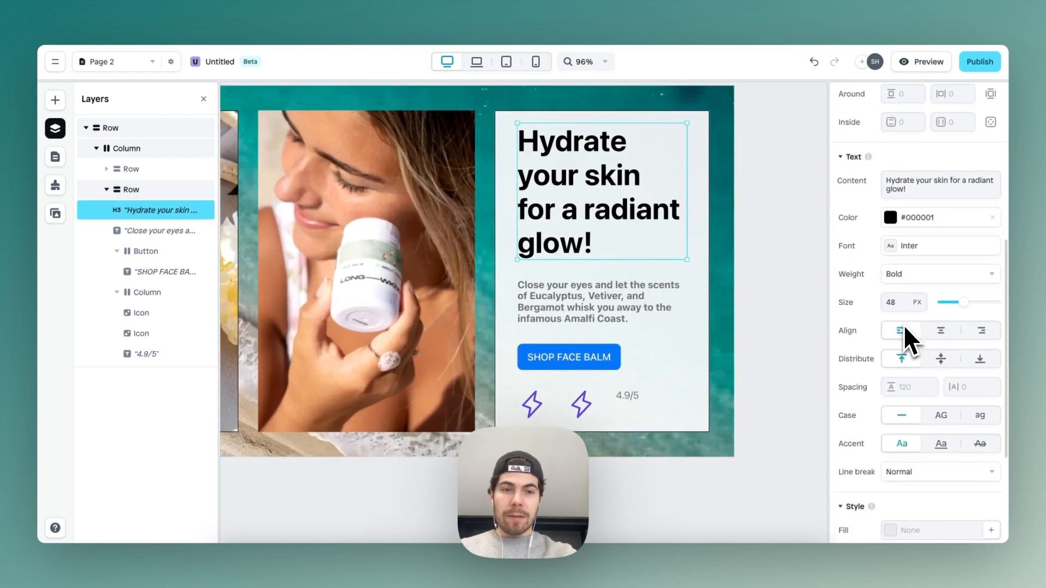
left_click(893, 244)
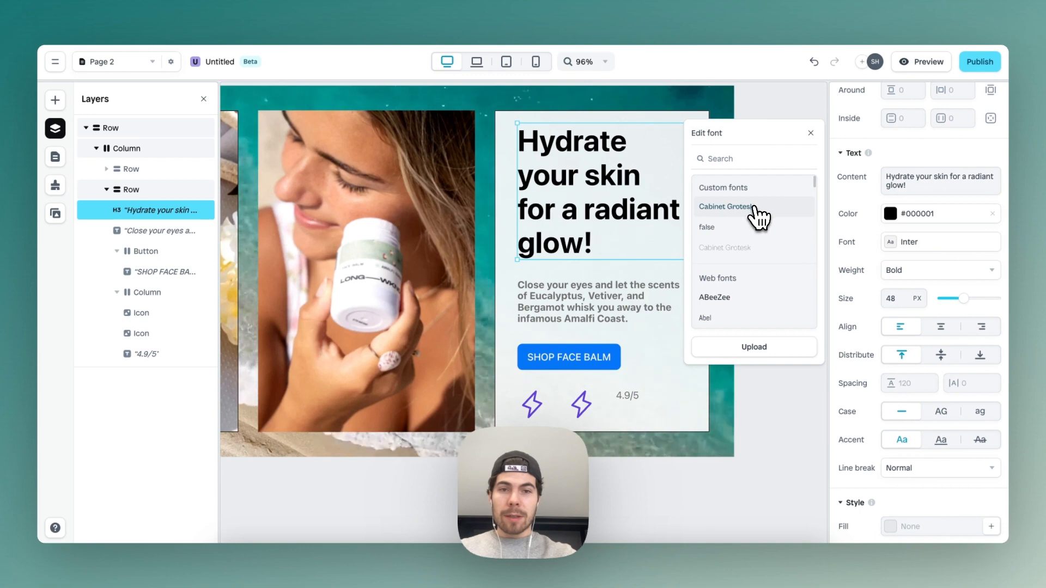
left_click(725, 206)
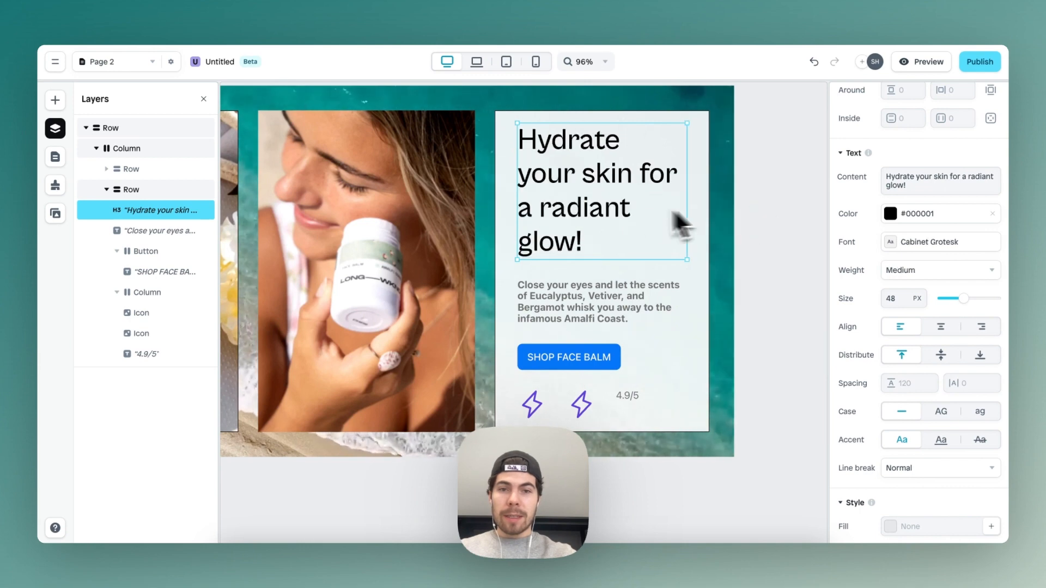
Set the heading's size to 46 px and center its text.
left_click(904, 303)
left_click(903, 303)
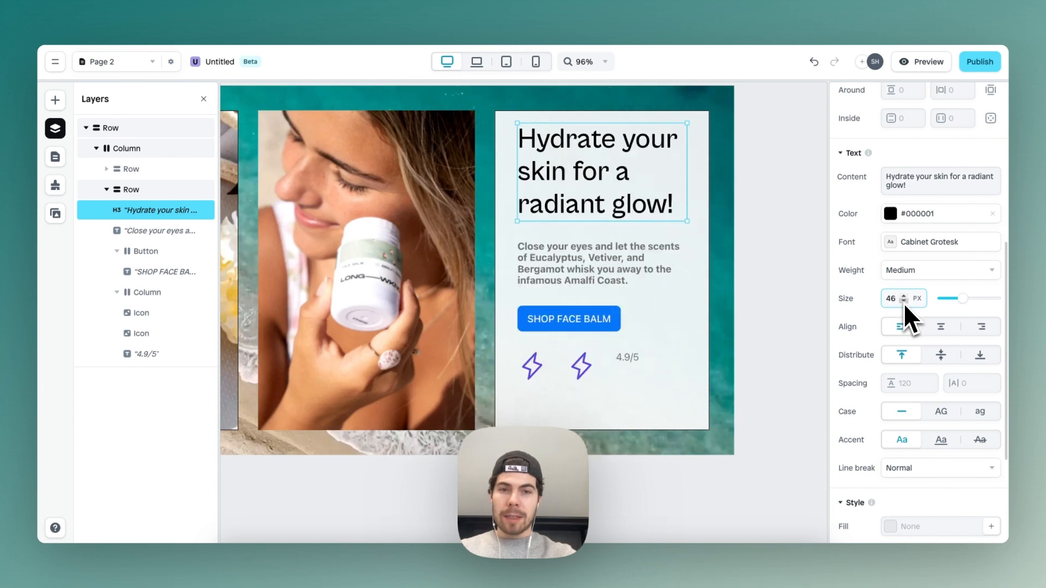
scroll(941, 313, "down", 1)
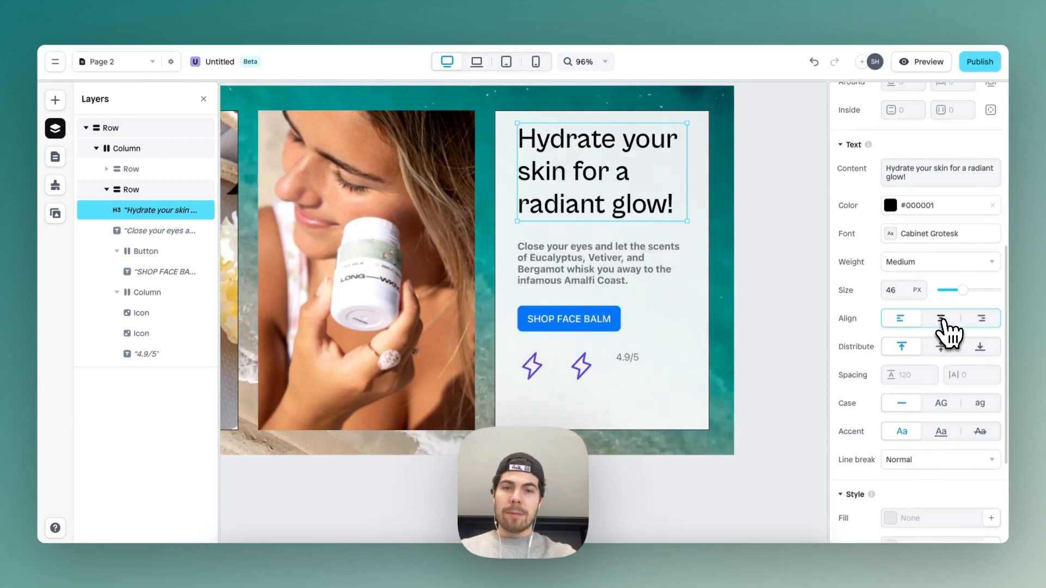
left_click(941, 319)
Set the text color of the paragraph below the heading to #000000.
left_click(612, 258)
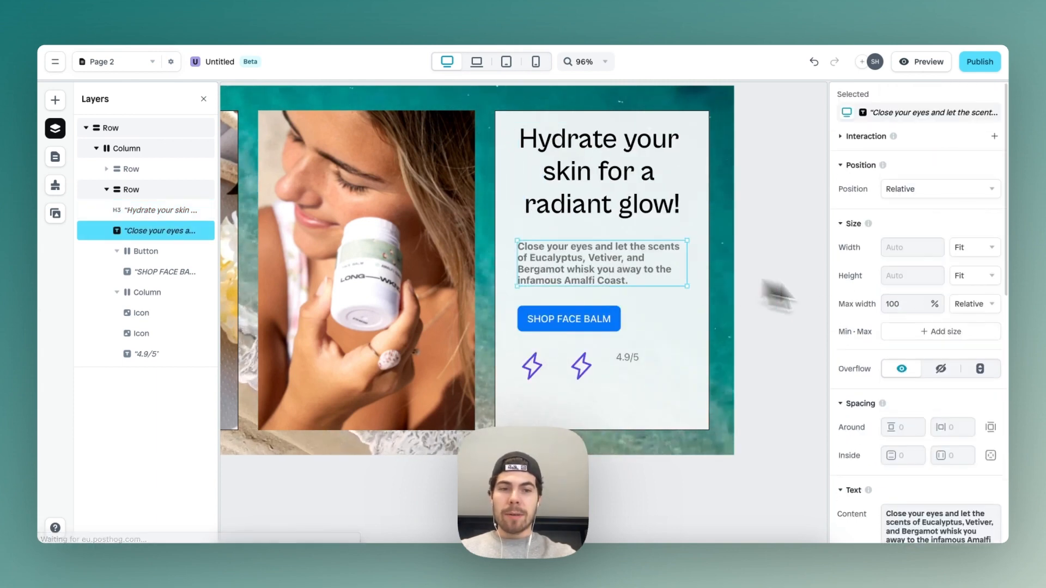
scroll(930, 332, "down", 5)
left_click(891, 271)
left_click_drag(722, 250, 691, 277)
Set the paragraph's font to Cabinet Grotesk and center its text.
left_click(909, 299)
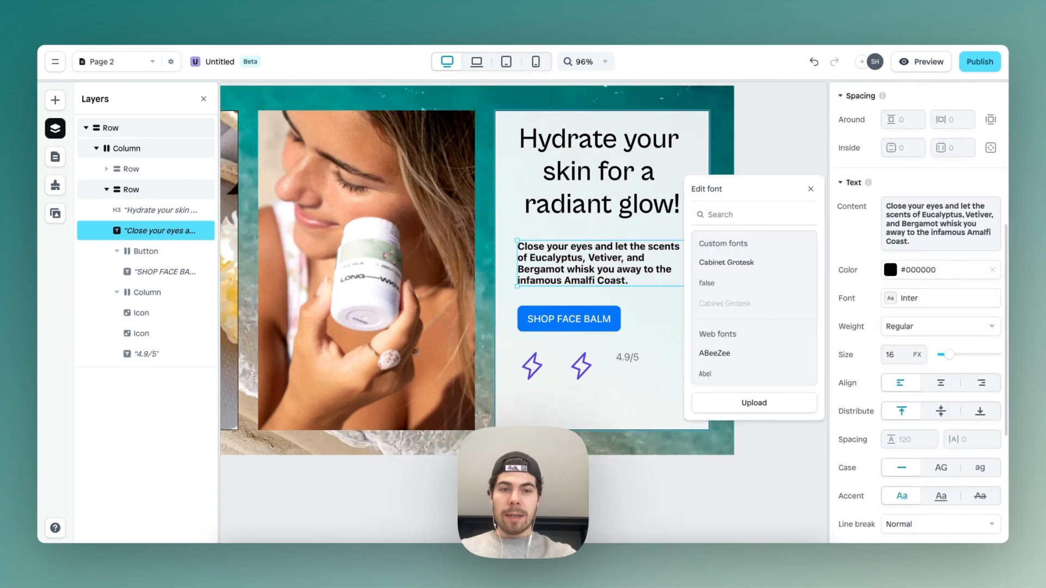
left_click(739, 264)
scroll(914, 364, "down", 1)
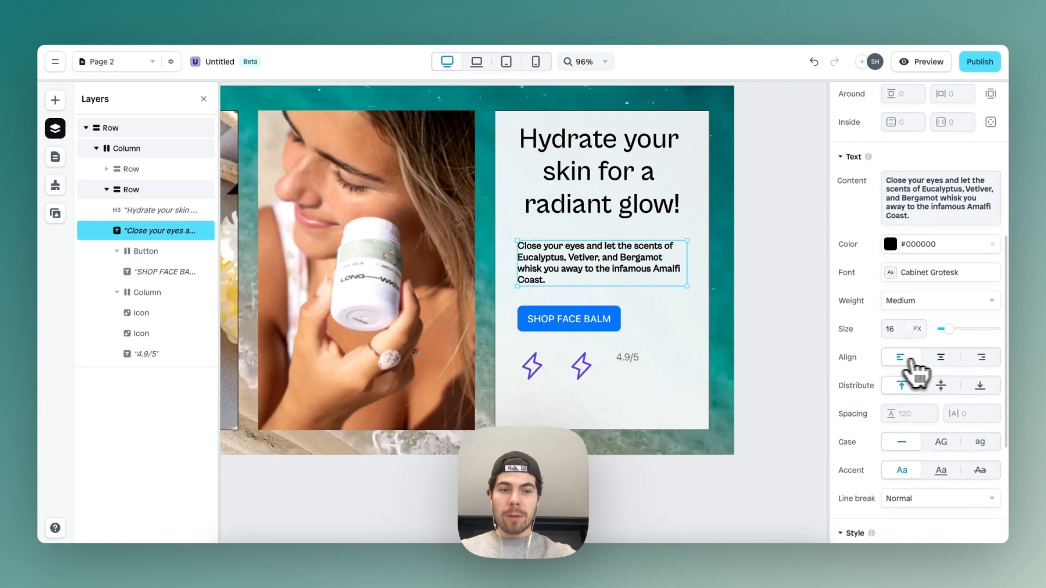
left_click(942, 358)
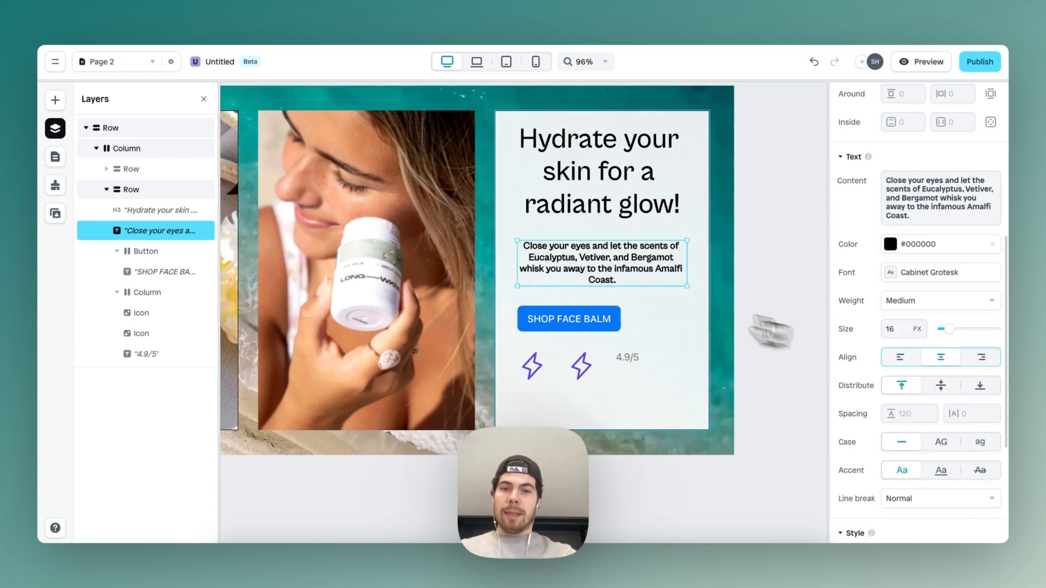
Set the SHOP FACE BALM button's fill to #000000.
left_click(601, 326)
scroll(910, 353, "down", 5)
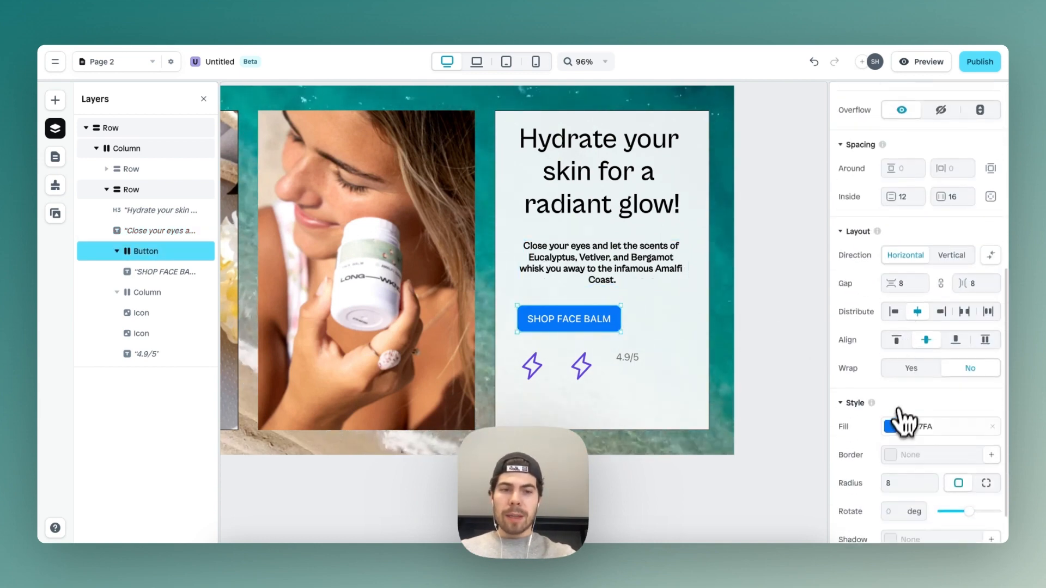
left_click(896, 422)
left_click_drag(711, 410, 596, 532)
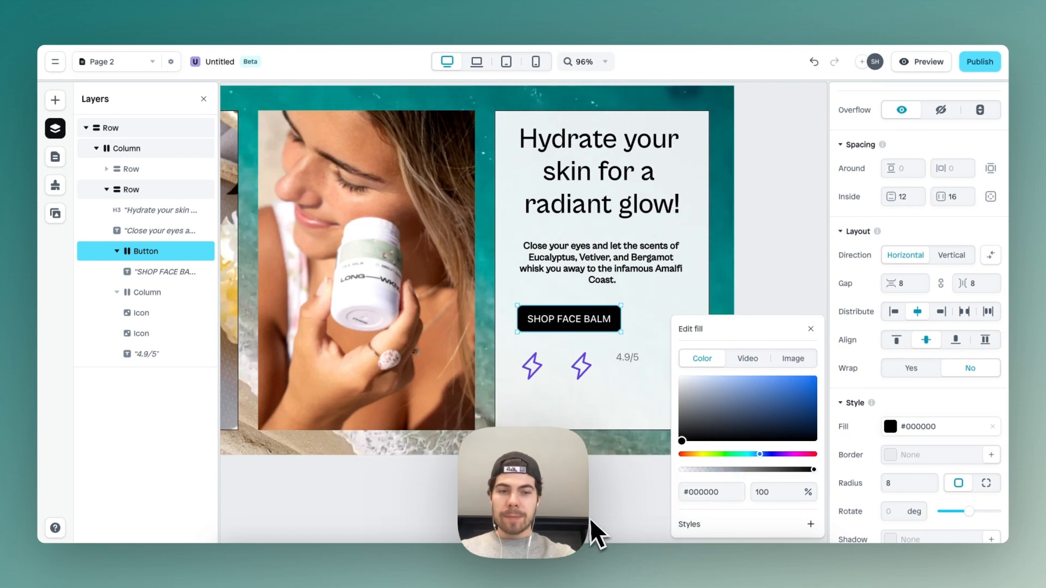
Clear the button's corner radius and set its horizontal inside spacing to 36.
scroll(945, 428, "down", 2)
left_click(894, 431)
key("BackSpace")
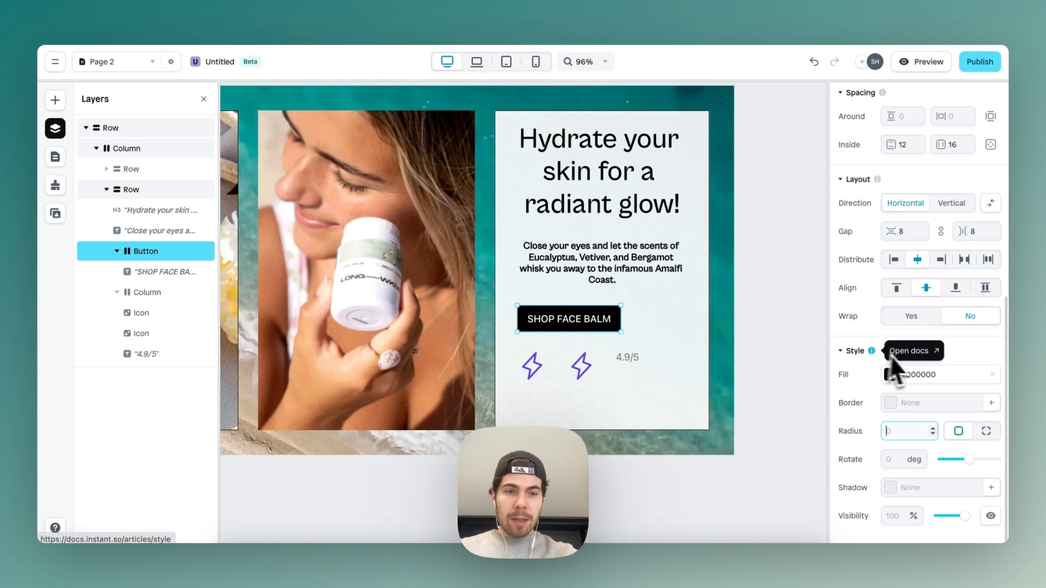
scroll(897, 289, "up", 2)
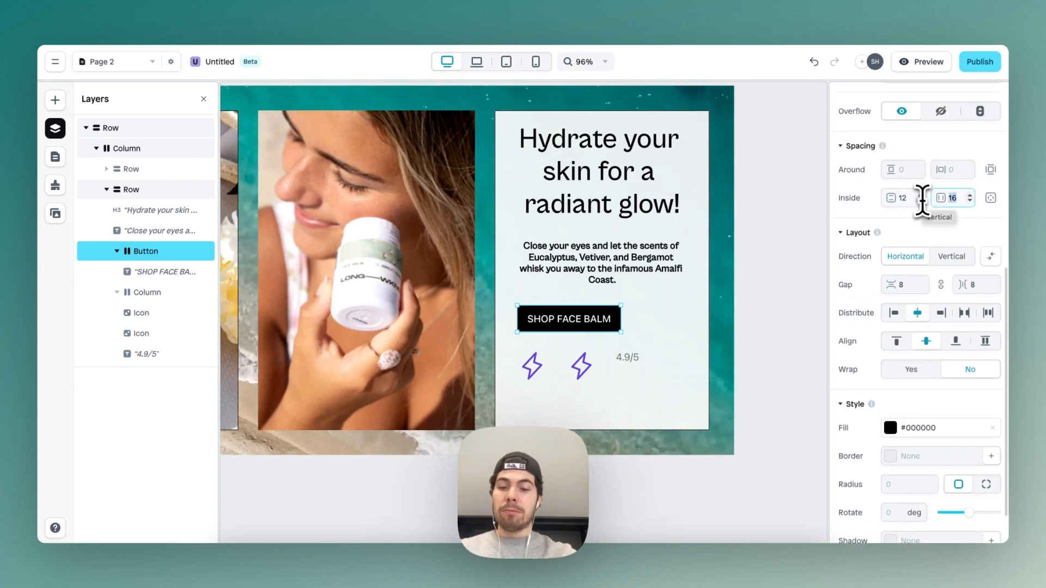
type("36")
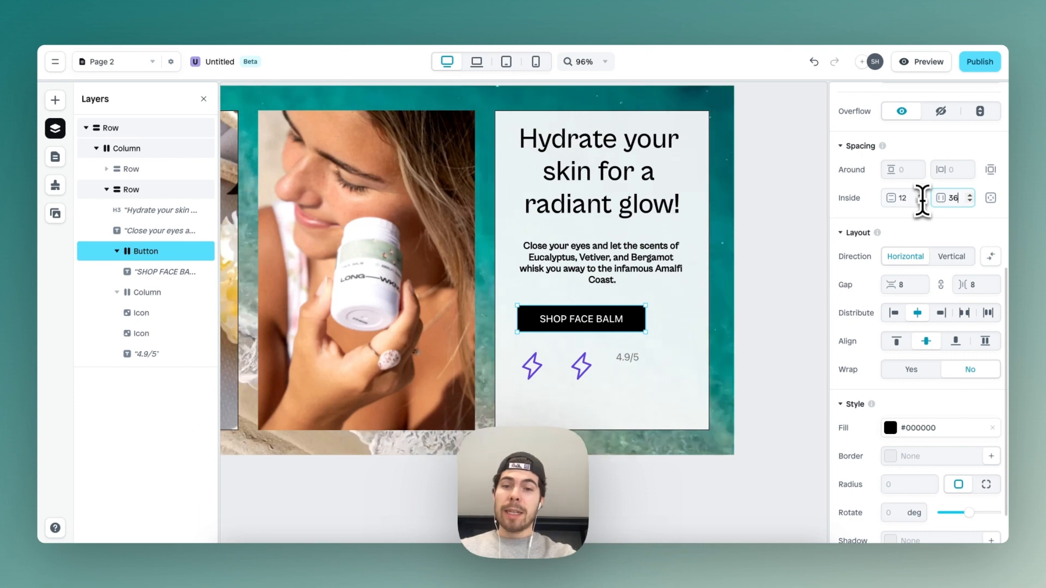
left_click(680, 304)
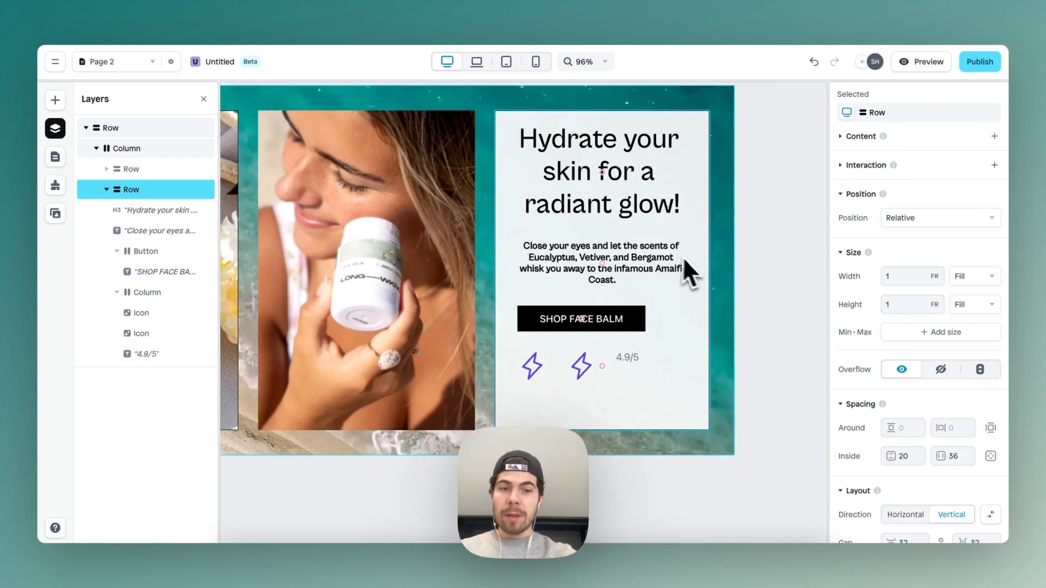
Align the text card's contents to the horizontal center of the card.
scroll(878, 389, "down", 5)
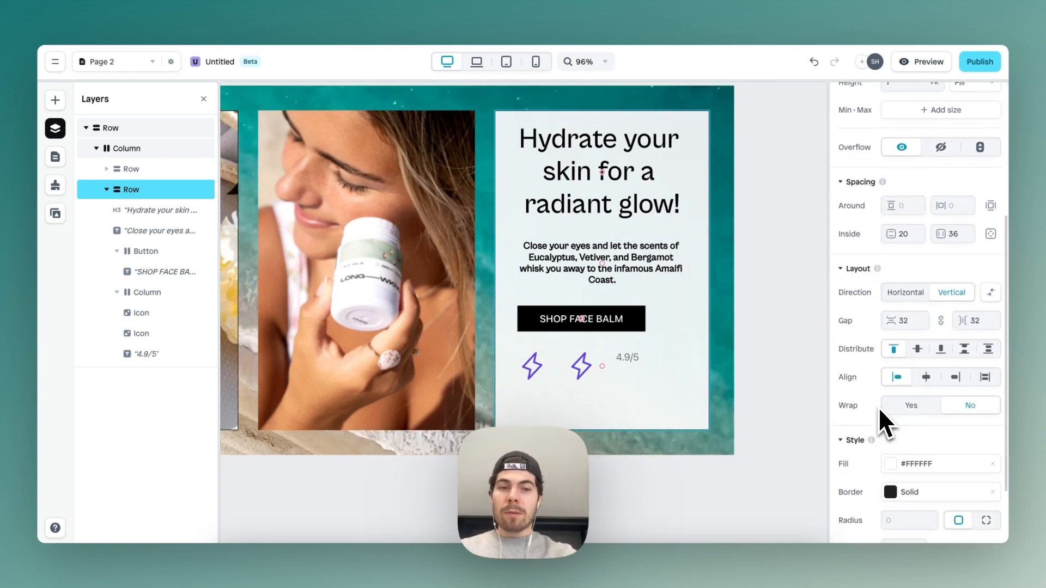
scroll(878, 408, "down", 1)
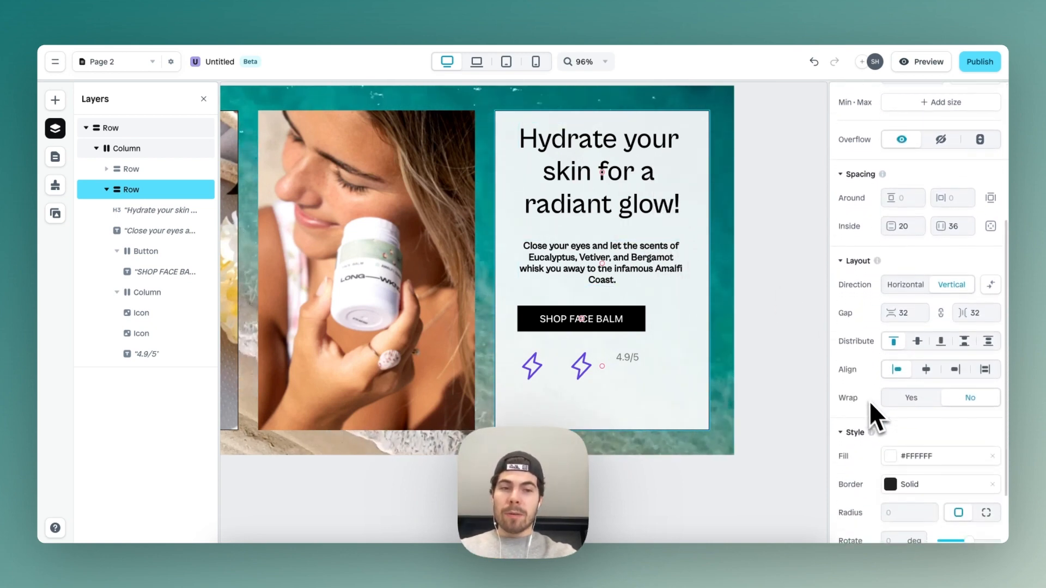
left_click(926, 371)
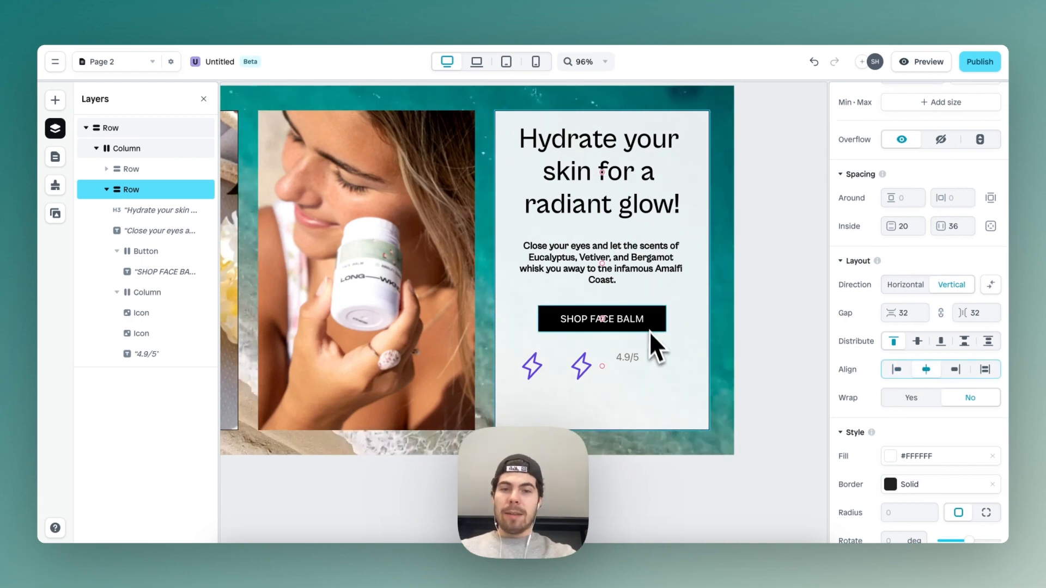
Delete the second lightning icon from the rating row below the SHOP FACE BALM button.
scroll(641, 351, "up", 2)
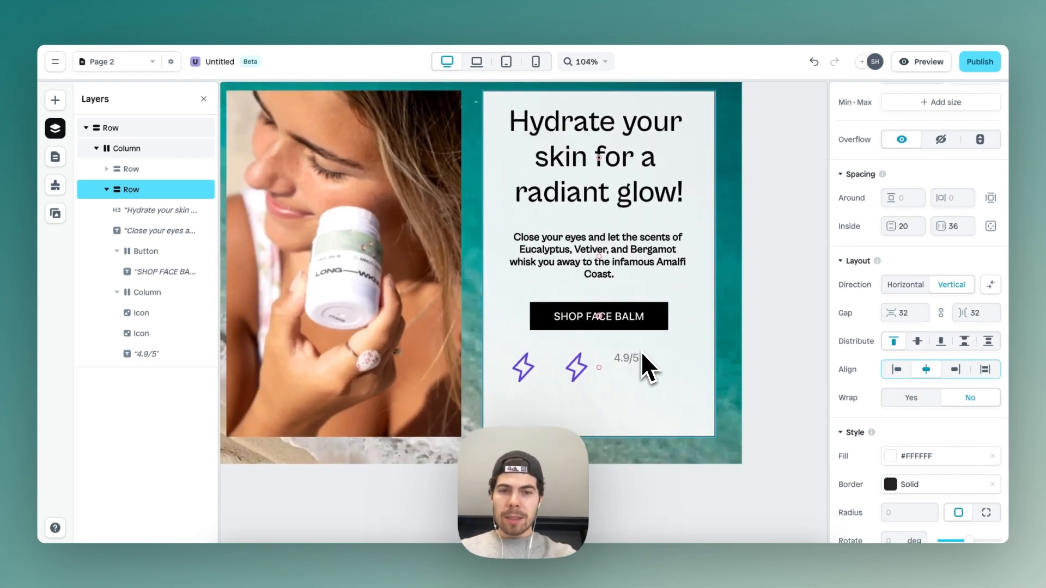
left_click(626, 370)
left_click(579, 368)
key("Delete")
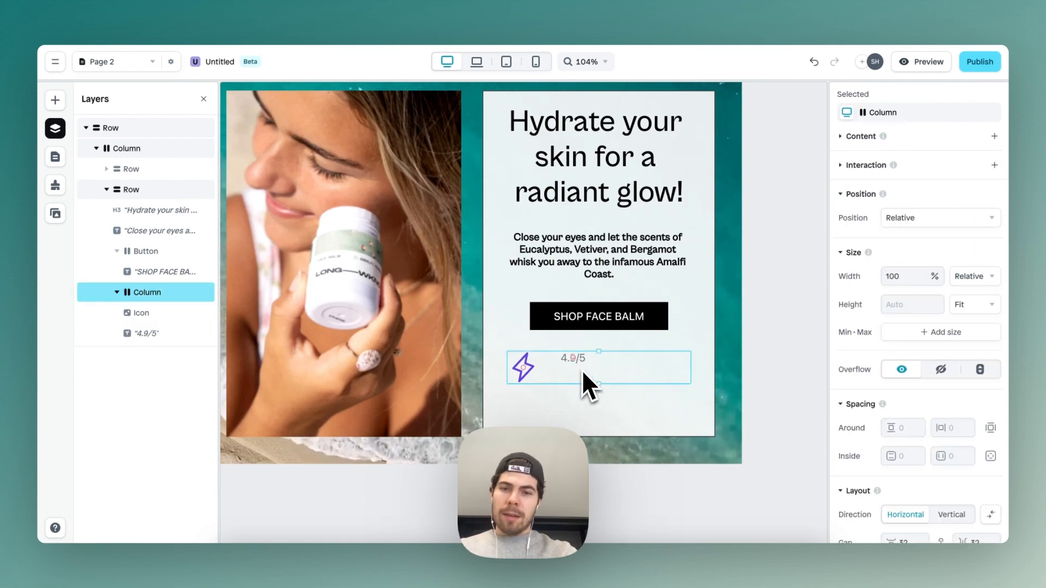
Replace the remaining lightning icon with the star icon and set its type to Fill.
left_click(534, 370)
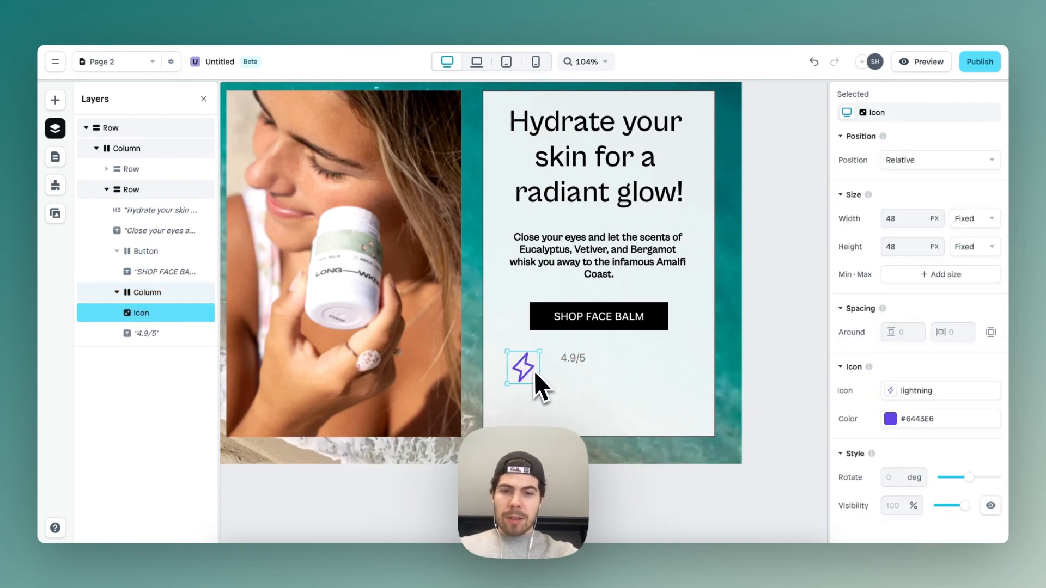
left_click(909, 393)
type("Star")
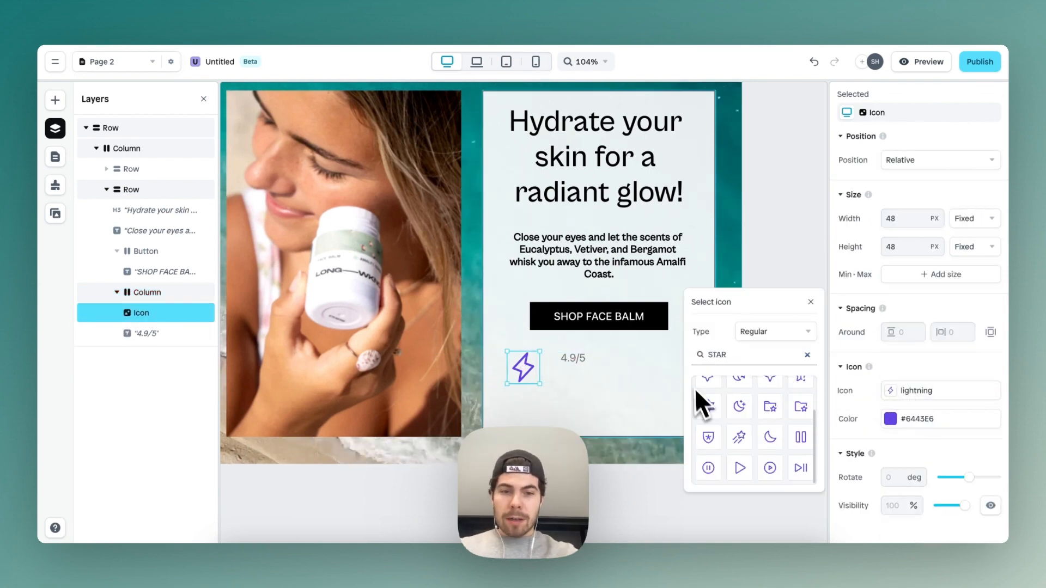
left_click(709, 390)
left_click(899, 392)
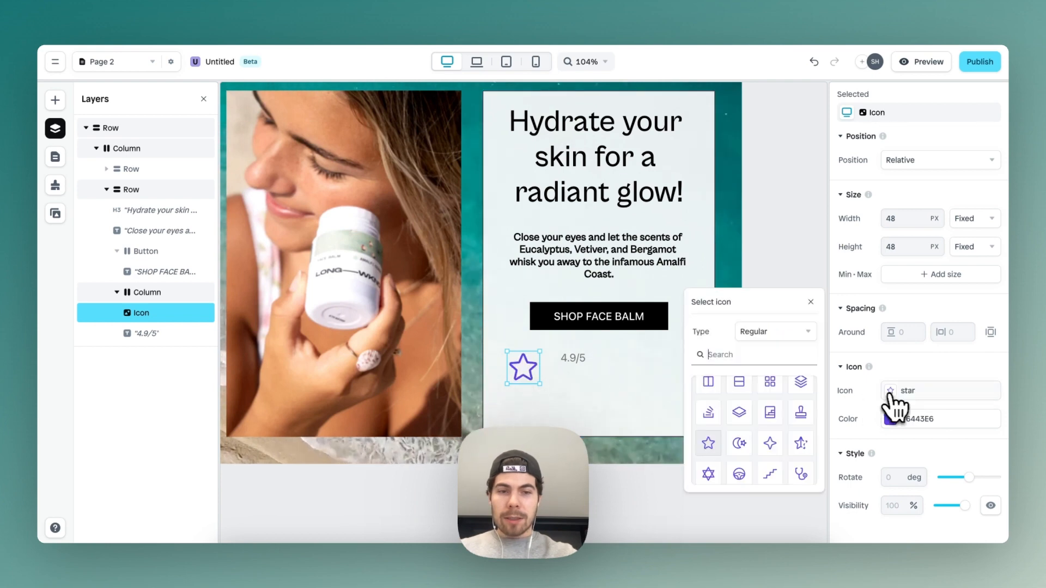
left_click(784, 333)
left_click(767, 427)
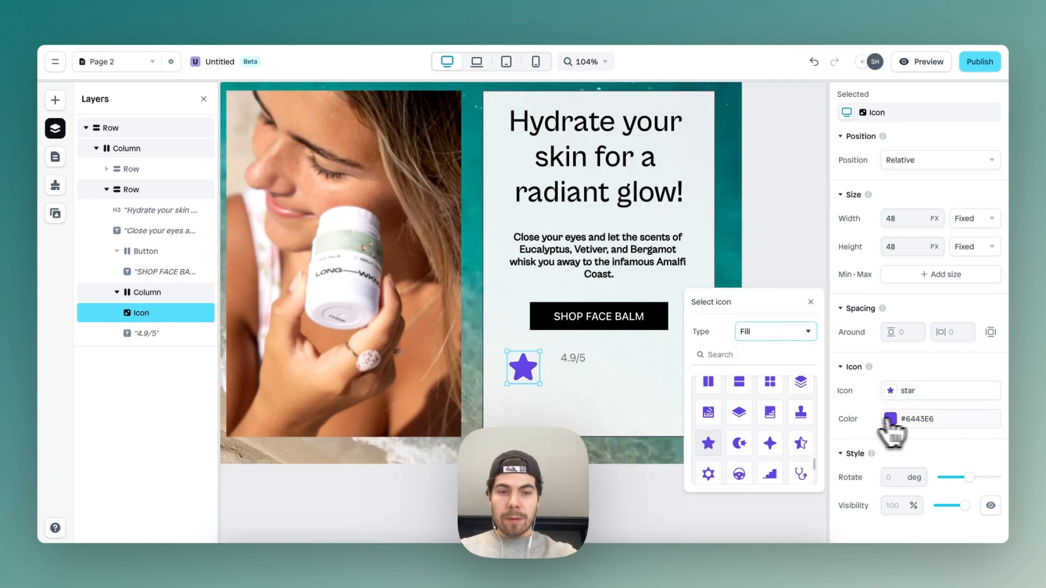
Set the star icon's color to #000000 and its width and height to 15 px.
left_click(889, 421)
left_click(811, 335)
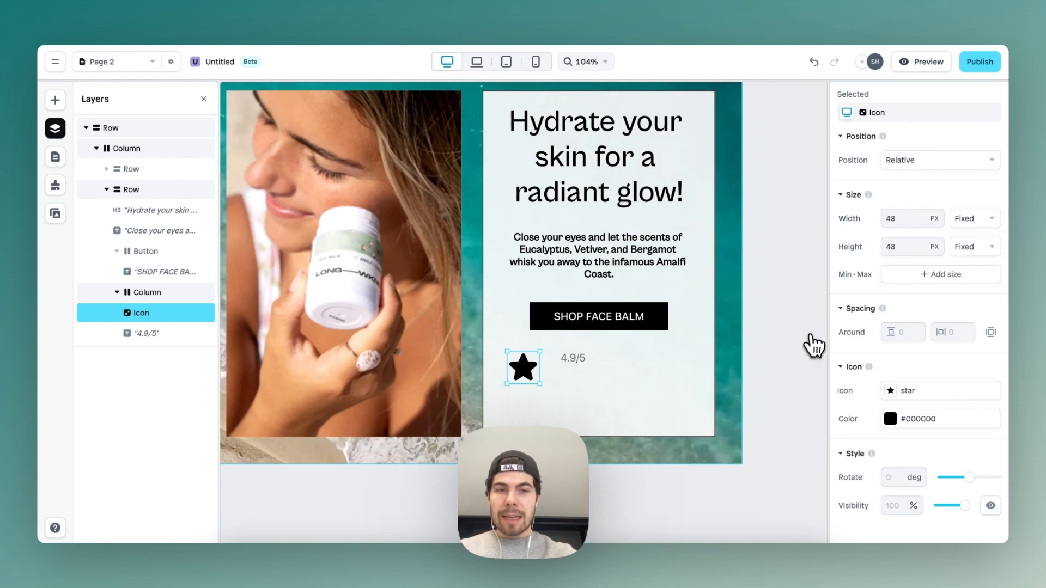
type("15")
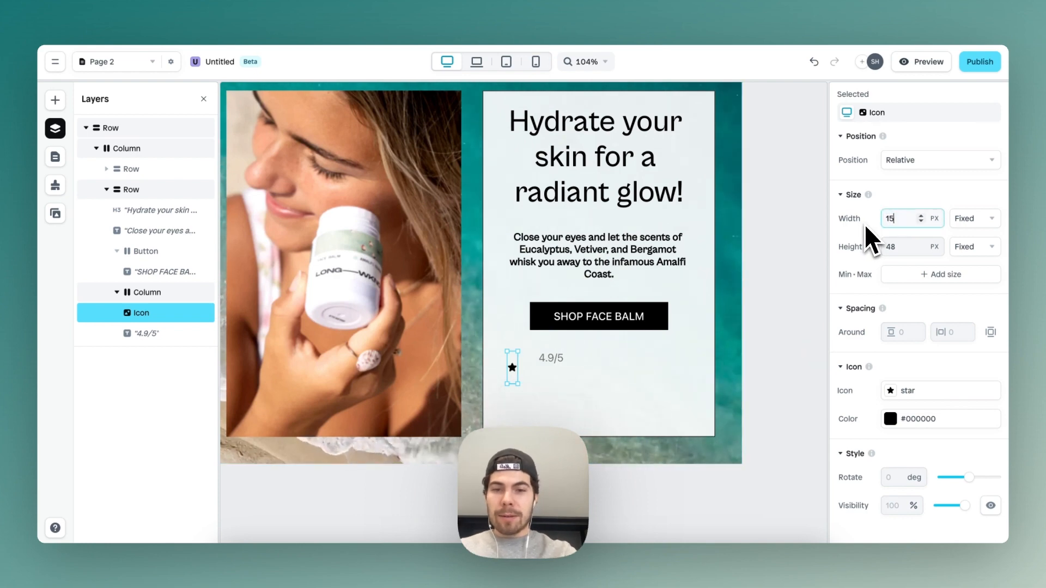
left_click(894, 251)
type("15")
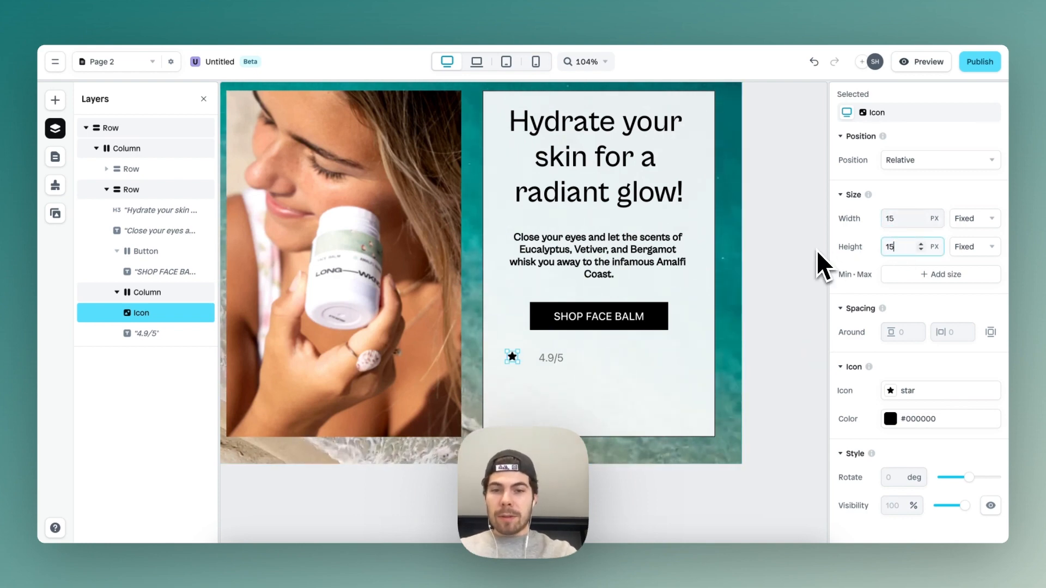
Duplicate the star icon four times so that five stars precede the 4.9/5 text.
scroll(545, 362, "up", 5)
scroll(545, 362, "down", 2)
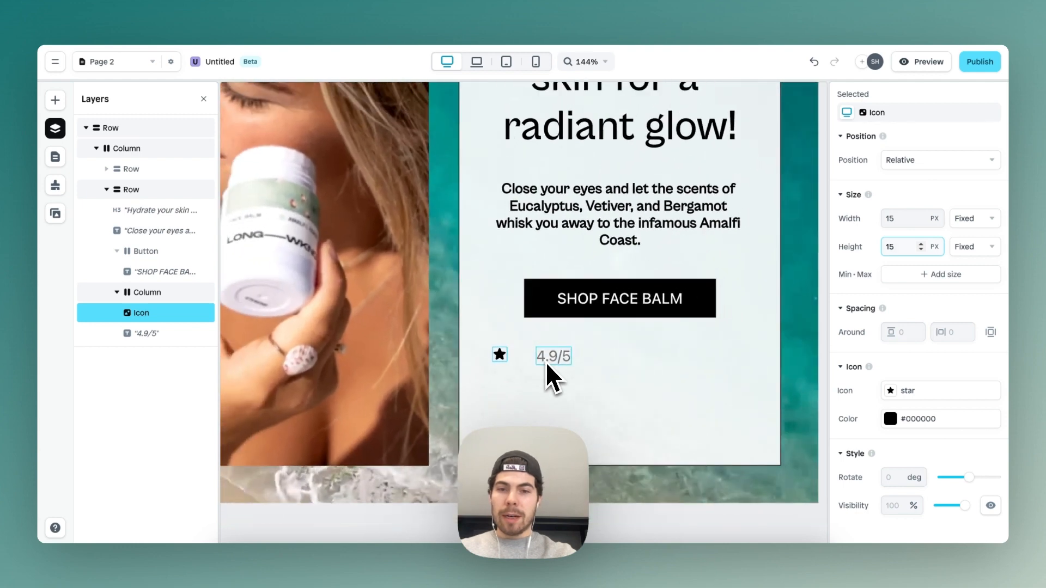
left_click(500, 356)
right_click(144, 314)
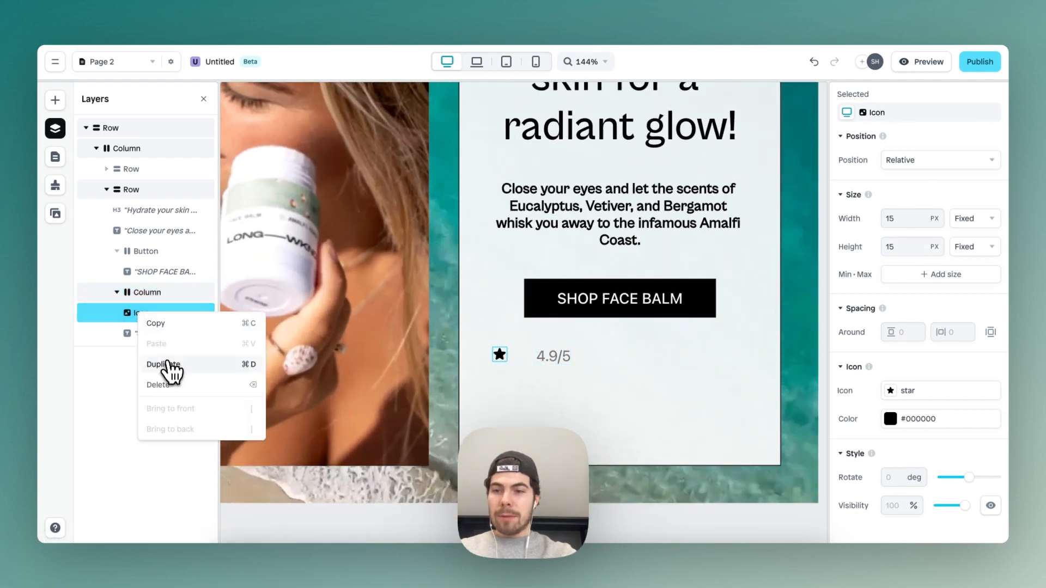
left_click(169, 364)
right_click(147, 335)
left_click(176, 386)
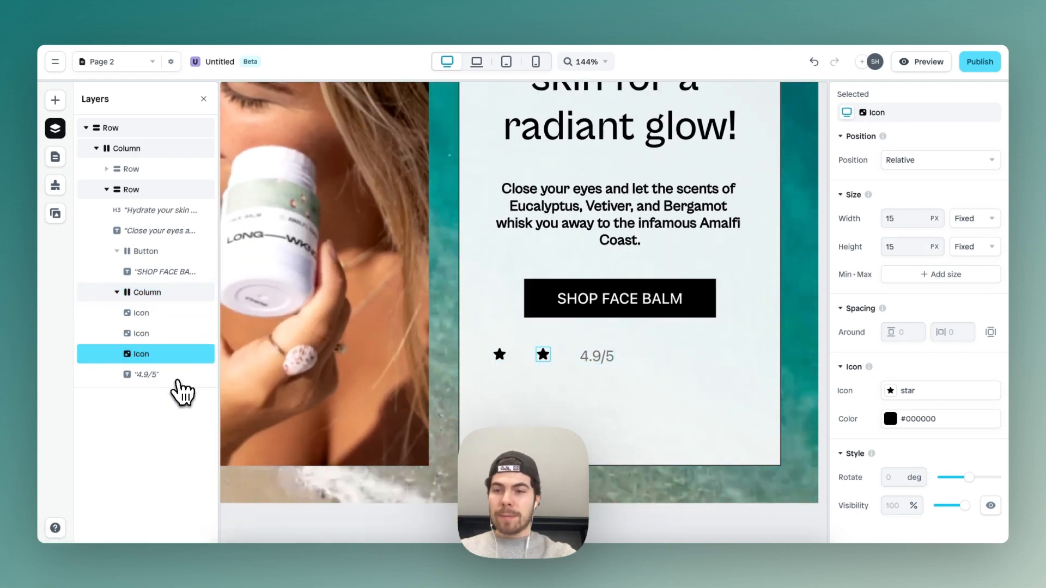
right_click(152, 360)
left_click(180, 408)
right_click(155, 376)
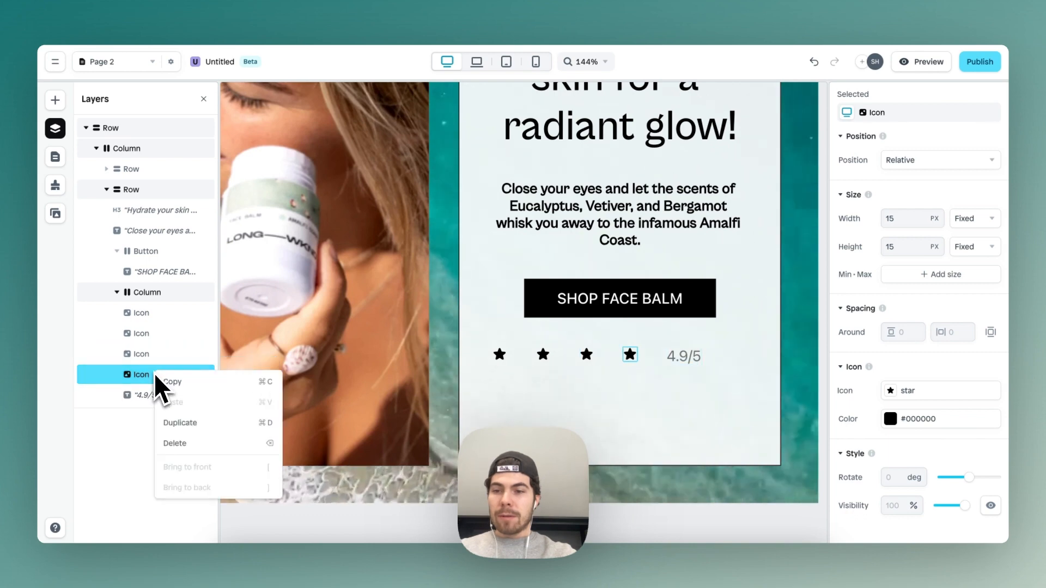
left_click(180, 422)
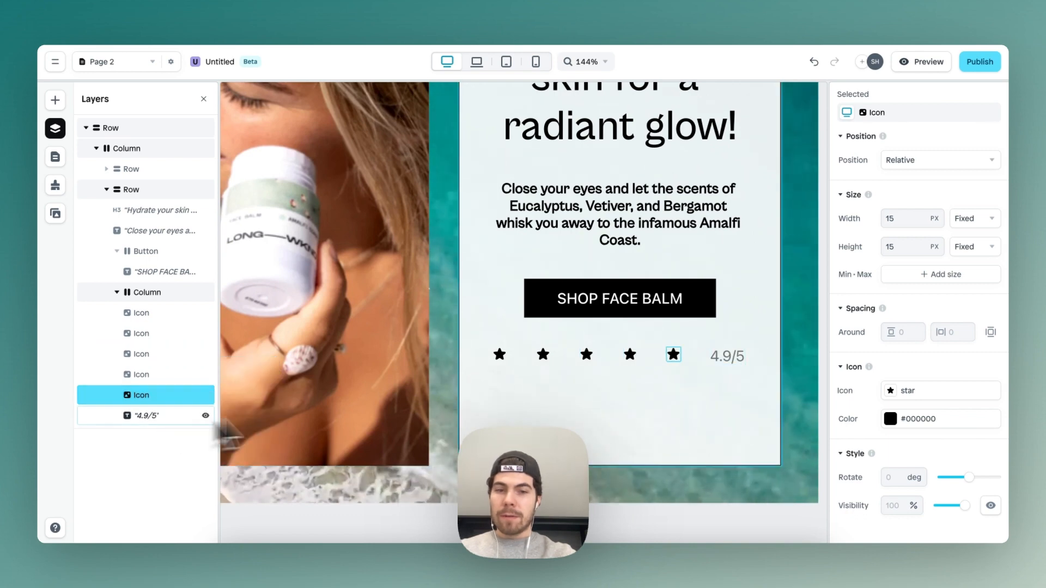
Set the 4.9/5 text's font to Cabinet Grotesk and its color to #000000.
left_click(725, 361)
scroll(872, 382, "down", 5)
left_click(896, 293)
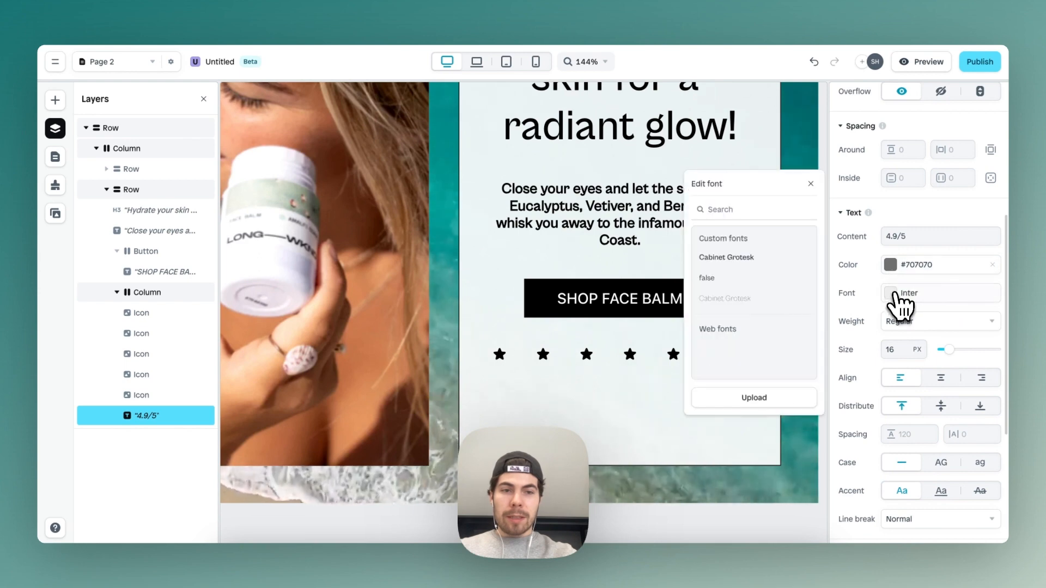
left_click(752, 259)
left_click(883, 266)
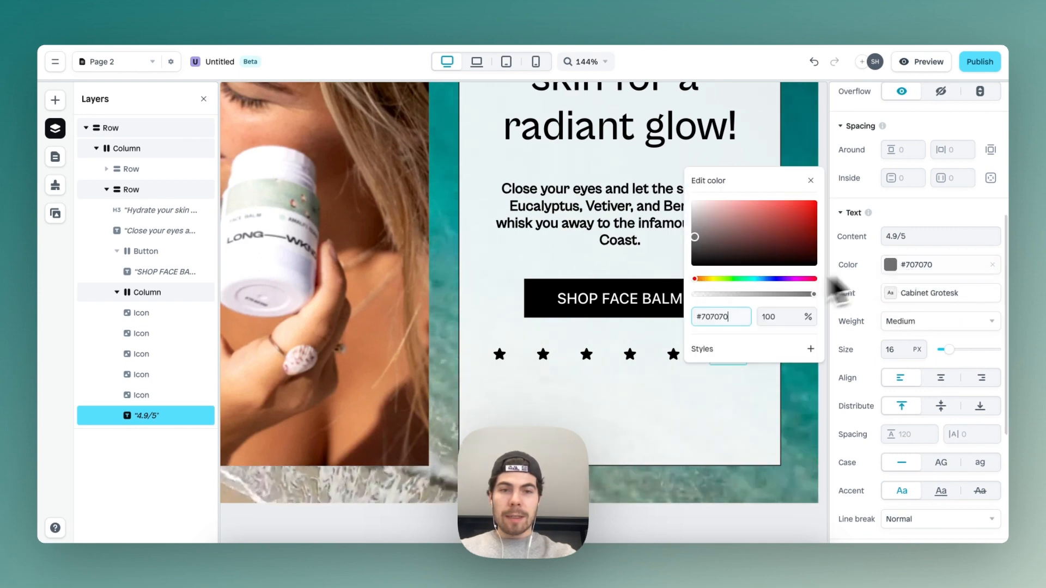
key("Escape")
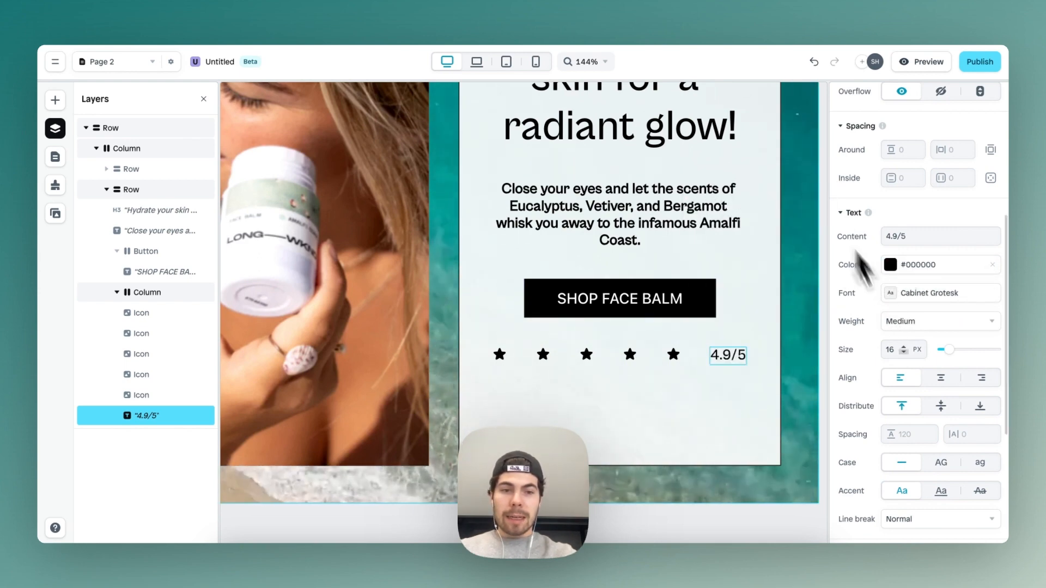
Align the stars and the 4.9/5 text to the vertical center of their rating column.
scroll(927, 381, "down", 2)
left_click(695, 355)
scroll(927, 381, "down", 5)
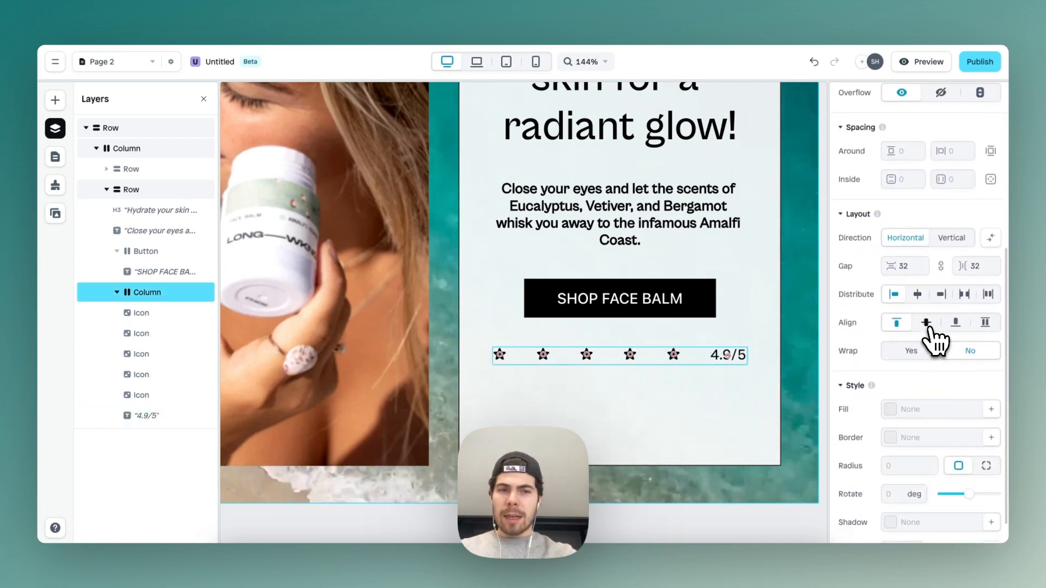
scroll(747, 402, "up", 2)
scroll(743, 401, "down", 2)
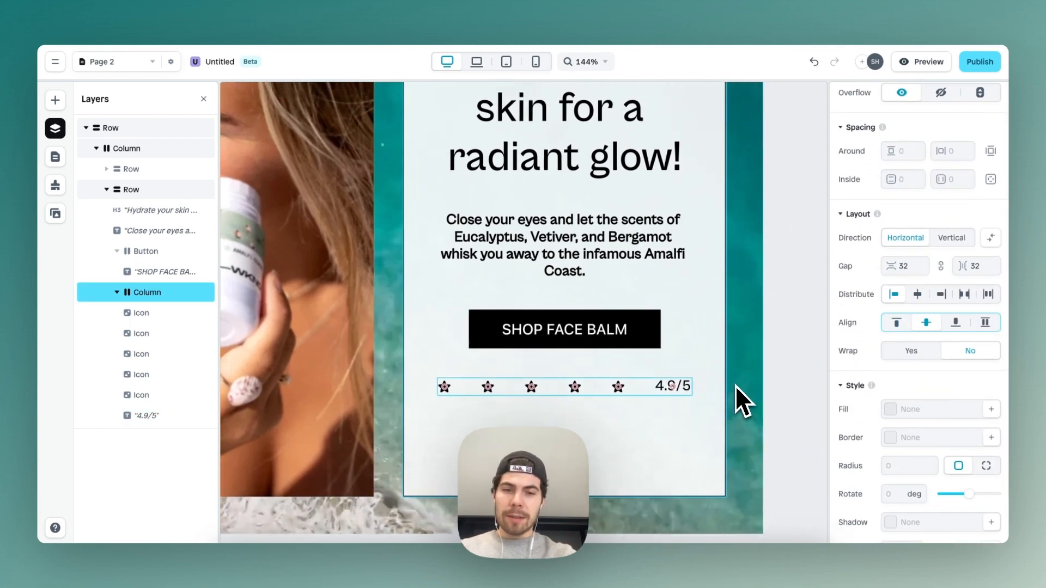
Set both gaps of the rating column to 8 and distribute its items to the center.
scroll(947, 354, "up", 1)
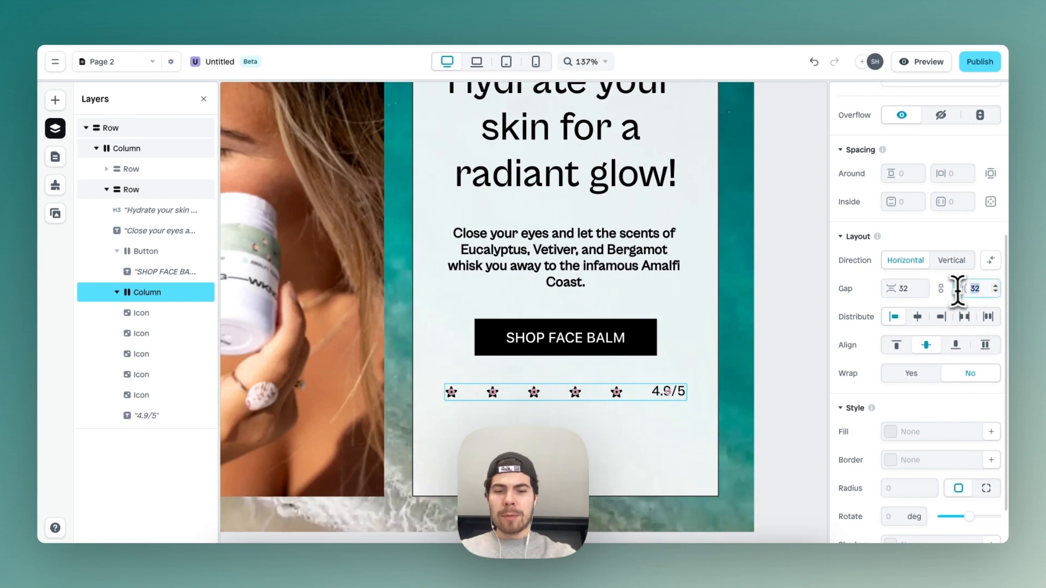
scroll(954, 349, "down", 1)
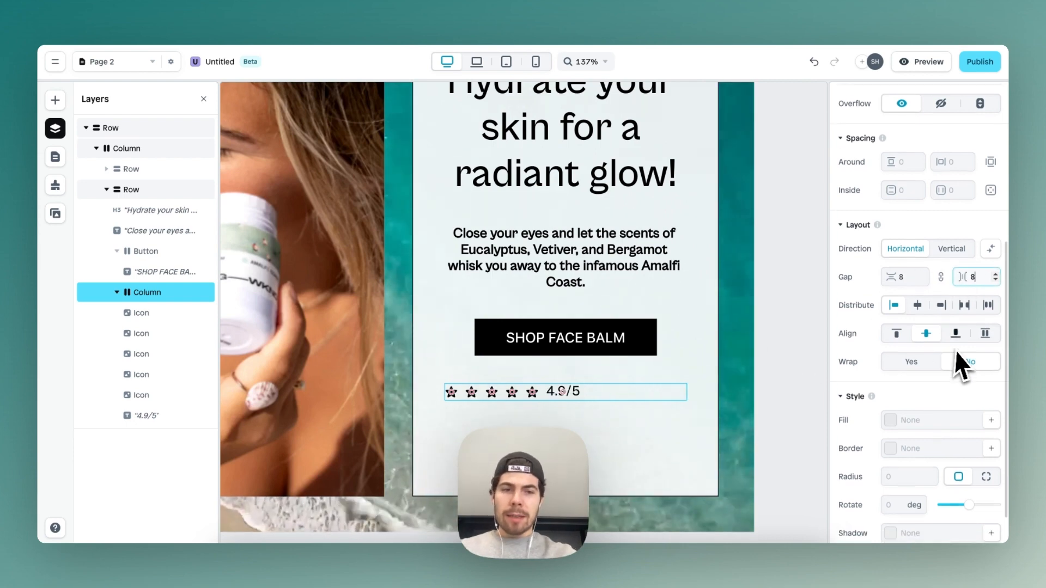
key("Tab")
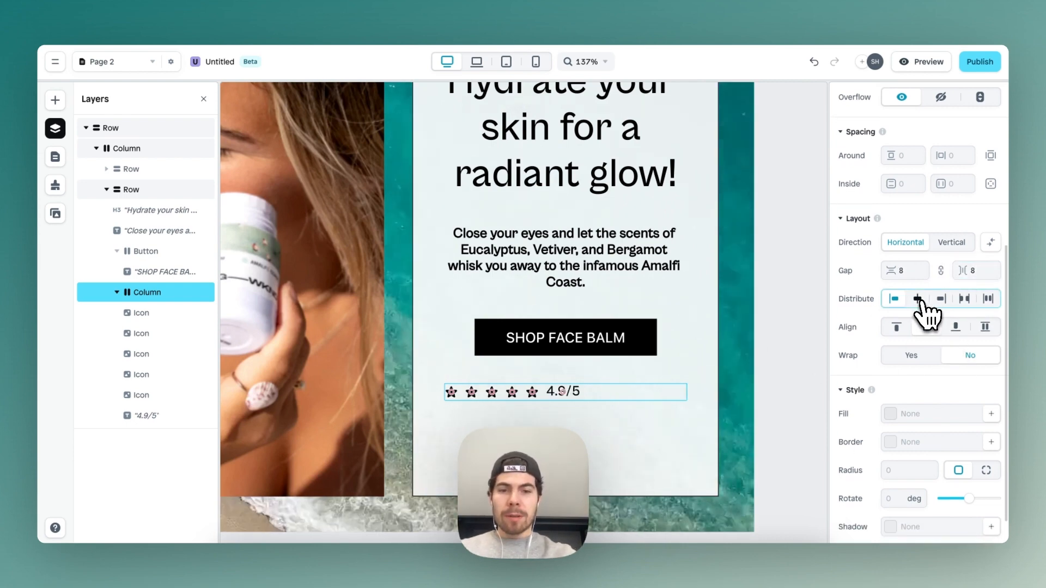
scroll(632, 408, "down", 5)
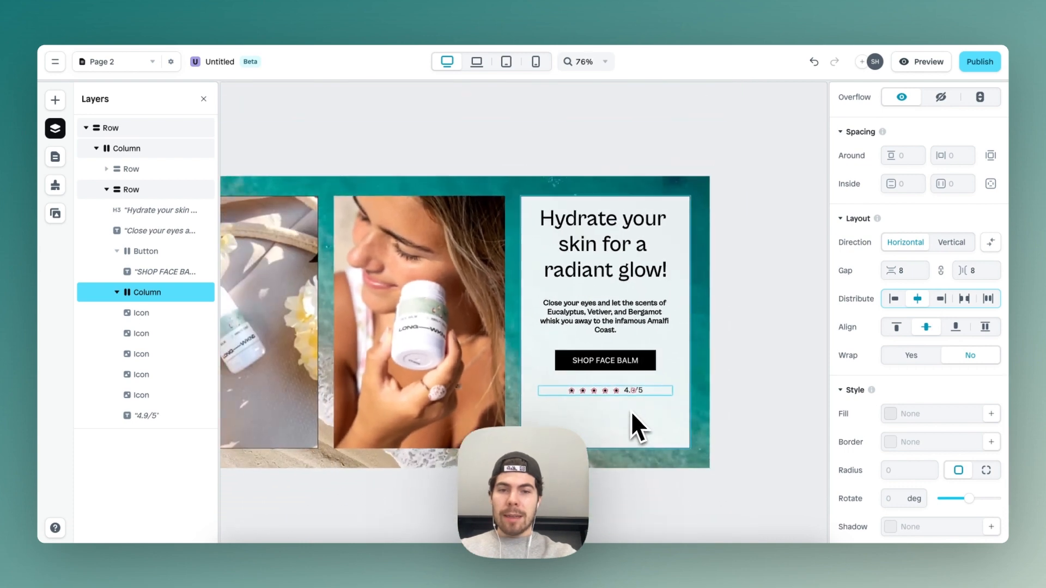
Distribute the text card's contents to the vertical center of the card.
left_click(646, 424)
scroll(648, 392, "left", 1)
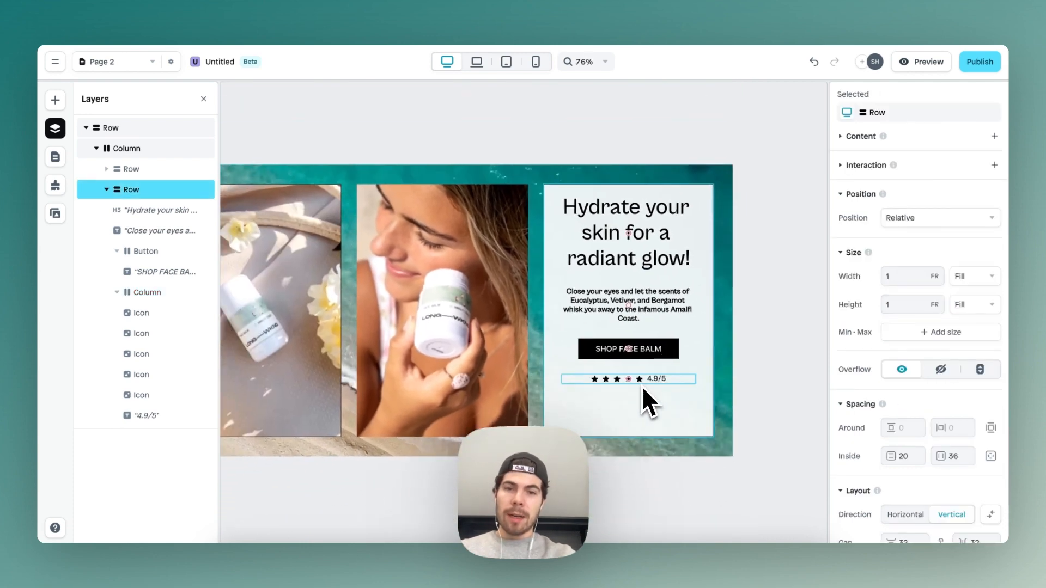
scroll(942, 372, "down", 5)
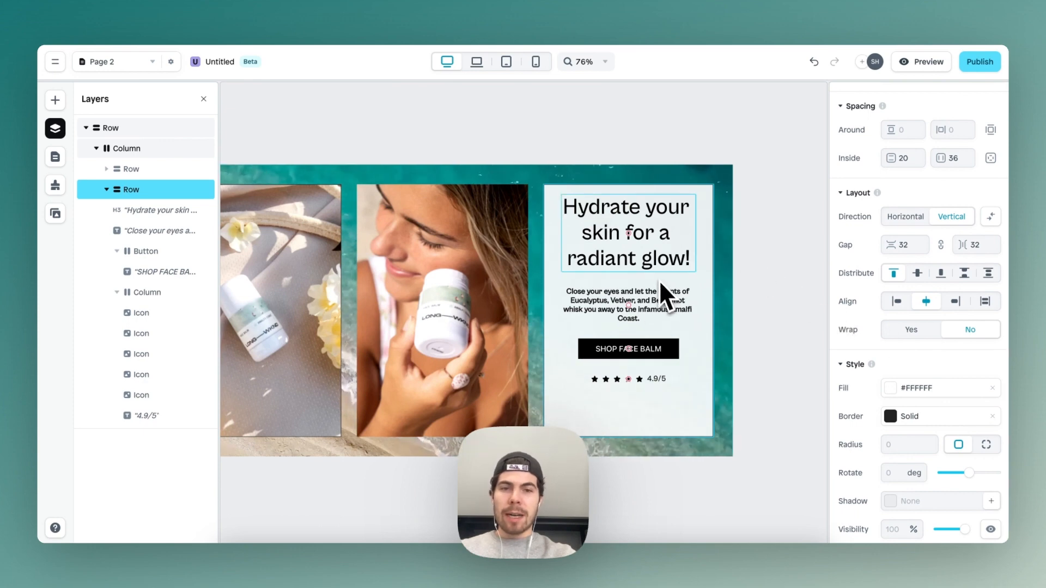
scroll(659, 312, "up", 3)
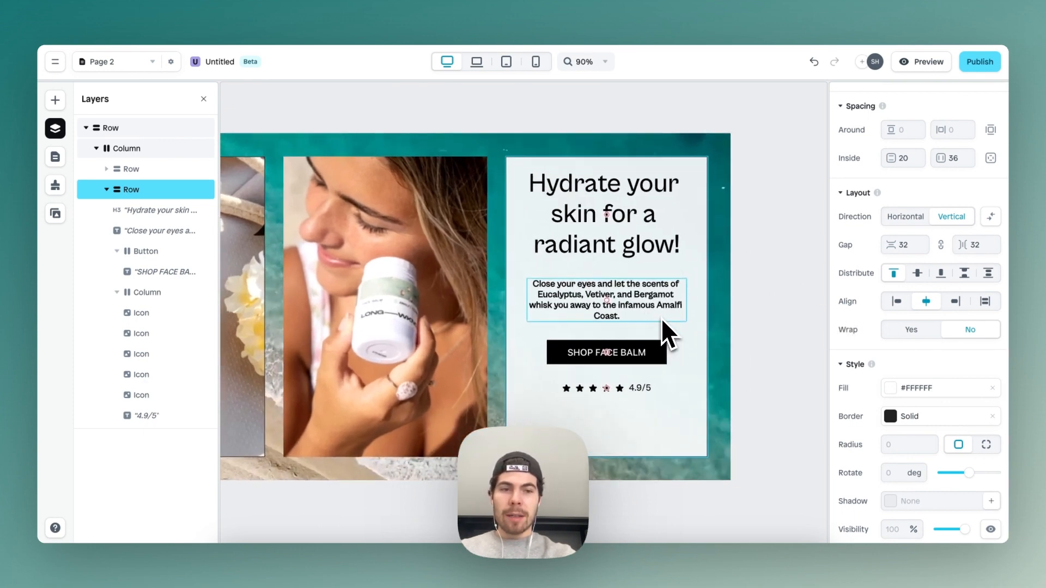
left_click(917, 273)
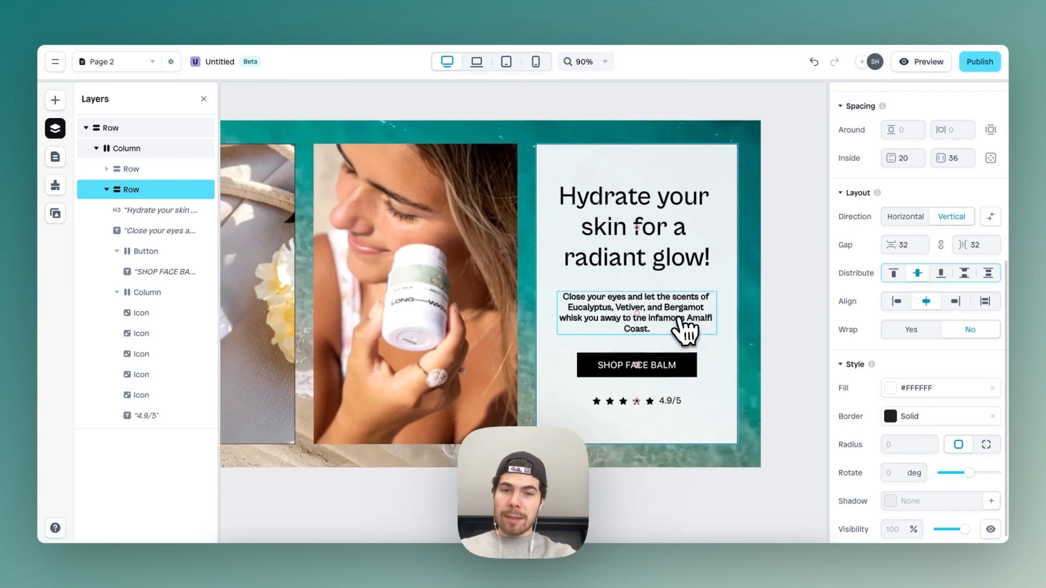
Switch to the original LONG—WKND page and compare its text card's layout and spacing with the recreated card.
scroll(684, 330, "down", 3)
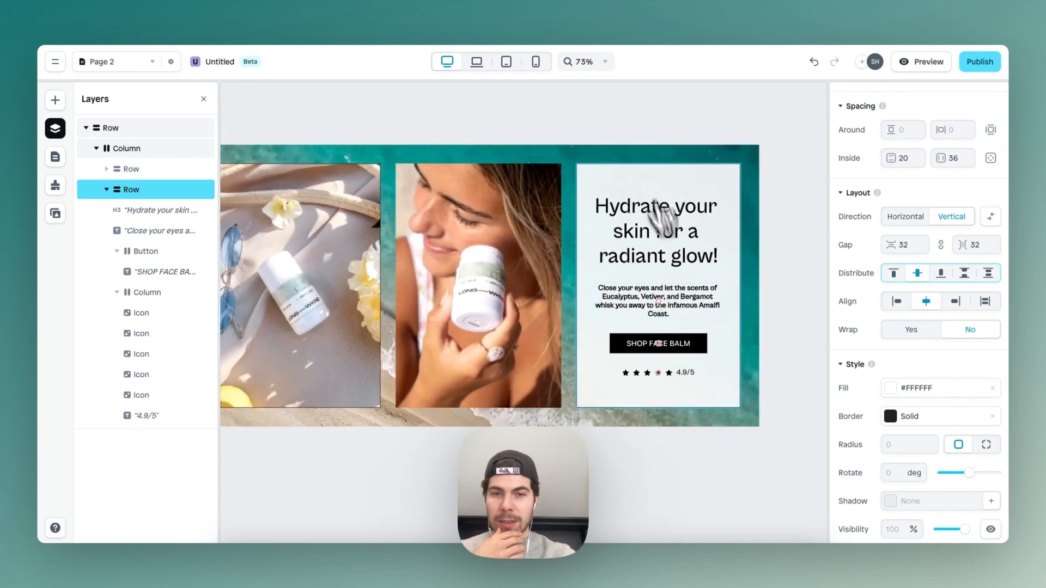
scroll(533, 218, "left", 2)
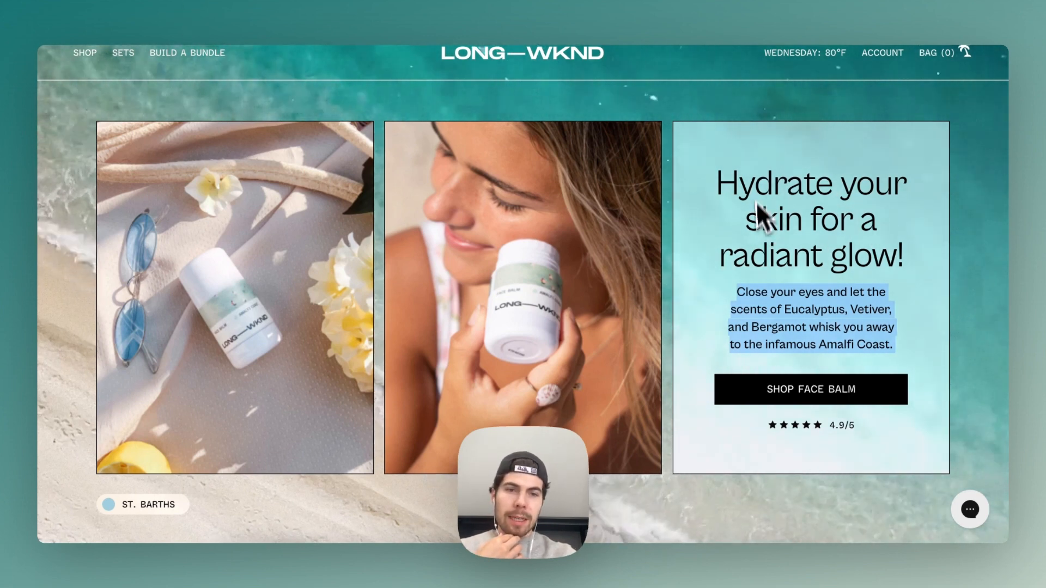
left_click(811, 277)
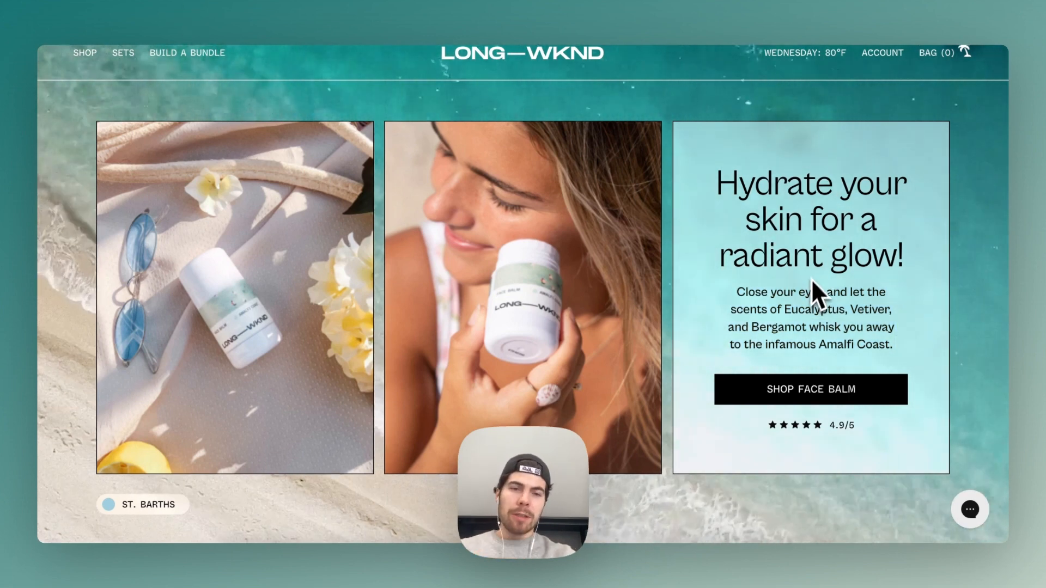
key("Escape")
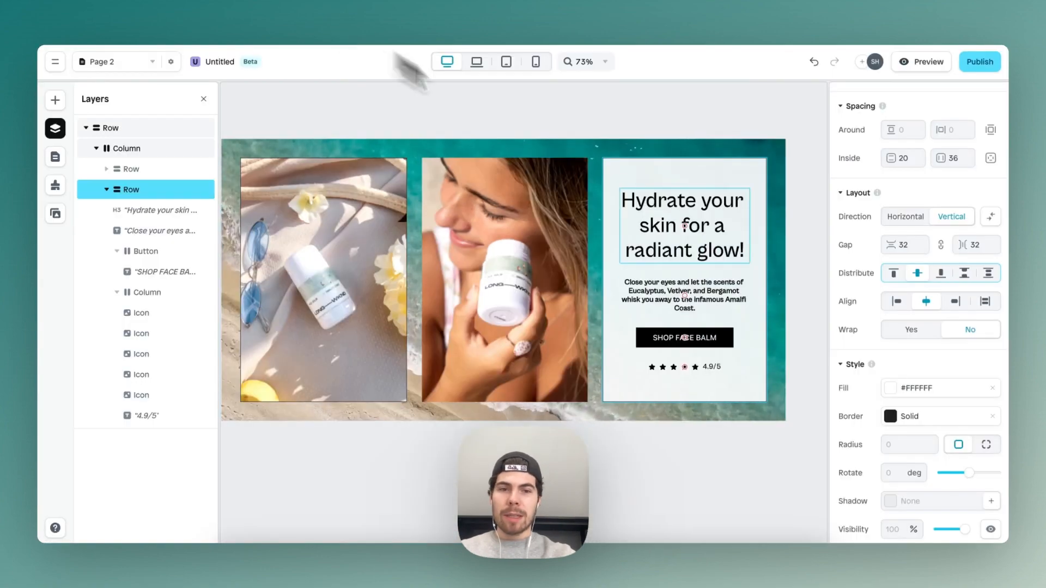
Set both gaps of the text card to 16.
scroll(743, 271, "up", 3)
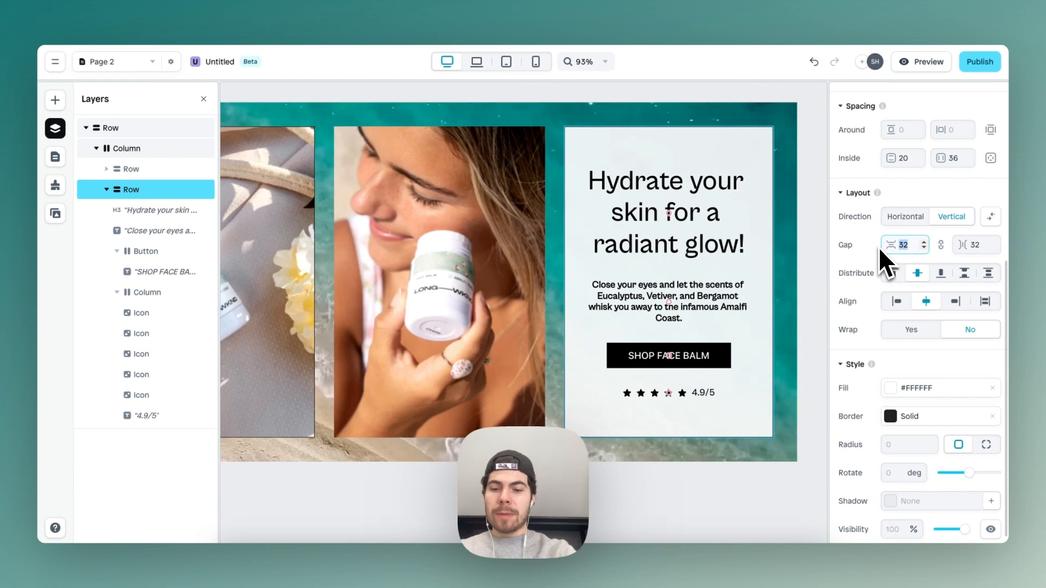
type("16")
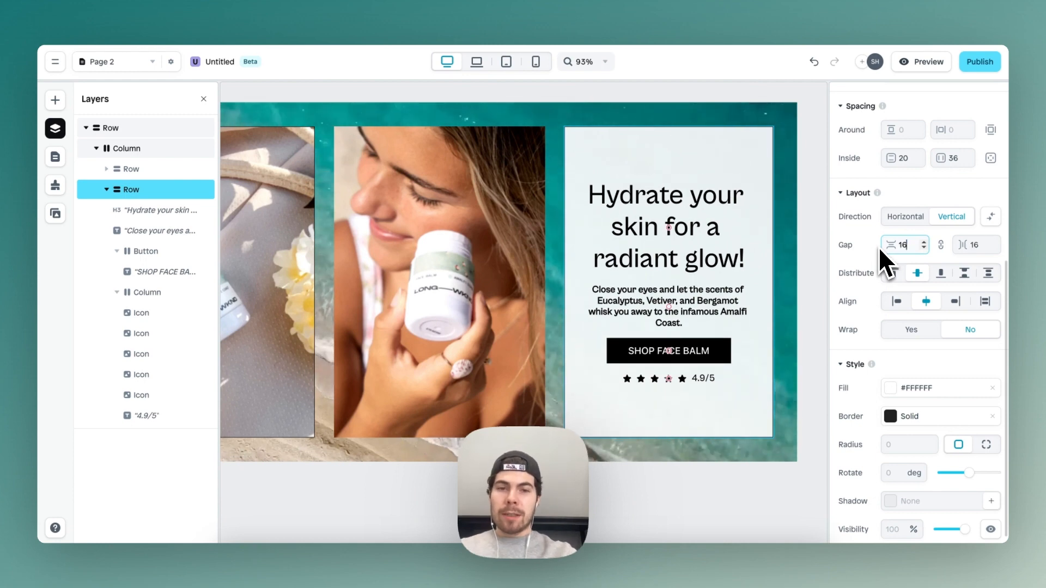
scroll(687, 234, "down", 1)
scroll(689, 245, "down", 3)
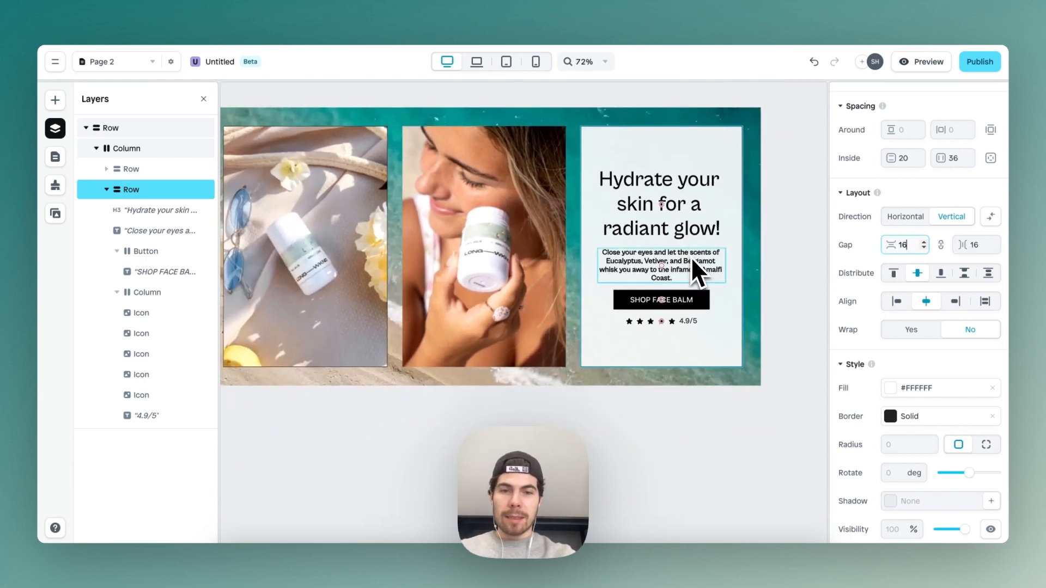
scroll(602, 366, "down", 1)
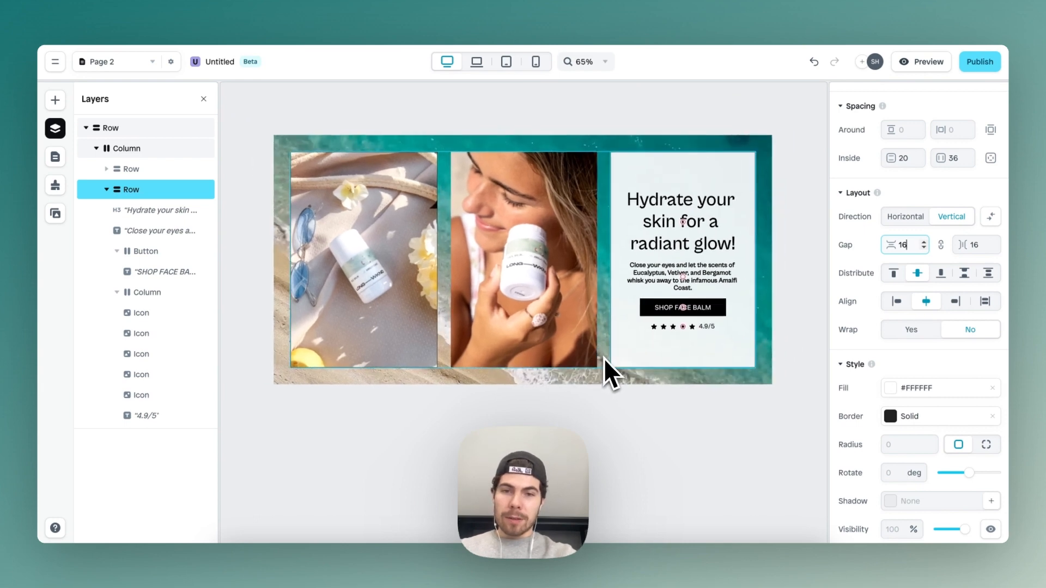
left_click(609, 416)
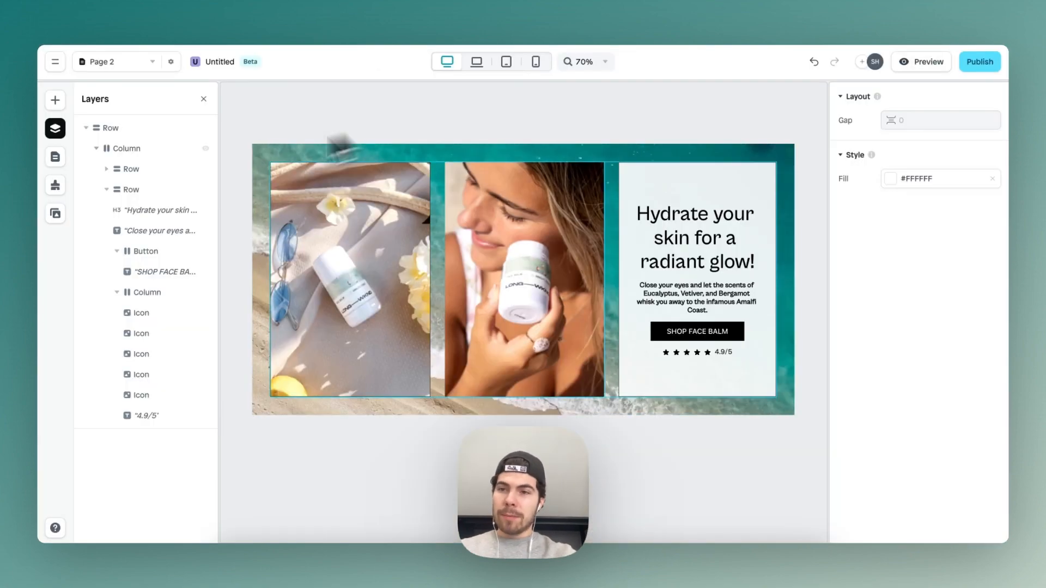
Add a single row to the page and nest it inside the hero row, below the three-card column.
left_click(99, 151)
left_click(96, 150)
left_click(56, 101)
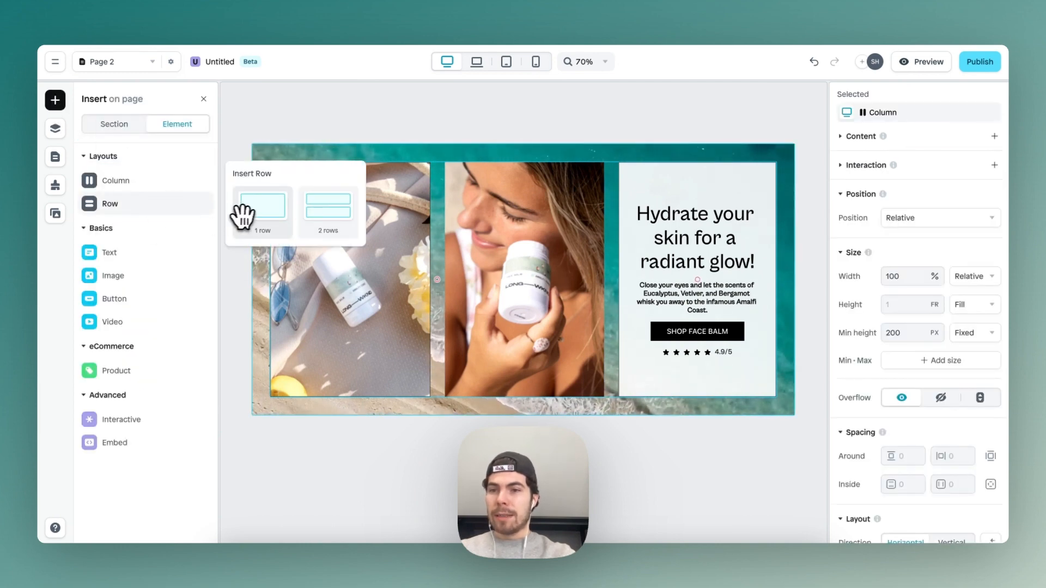
left_click_drag(244, 215, 396, 419)
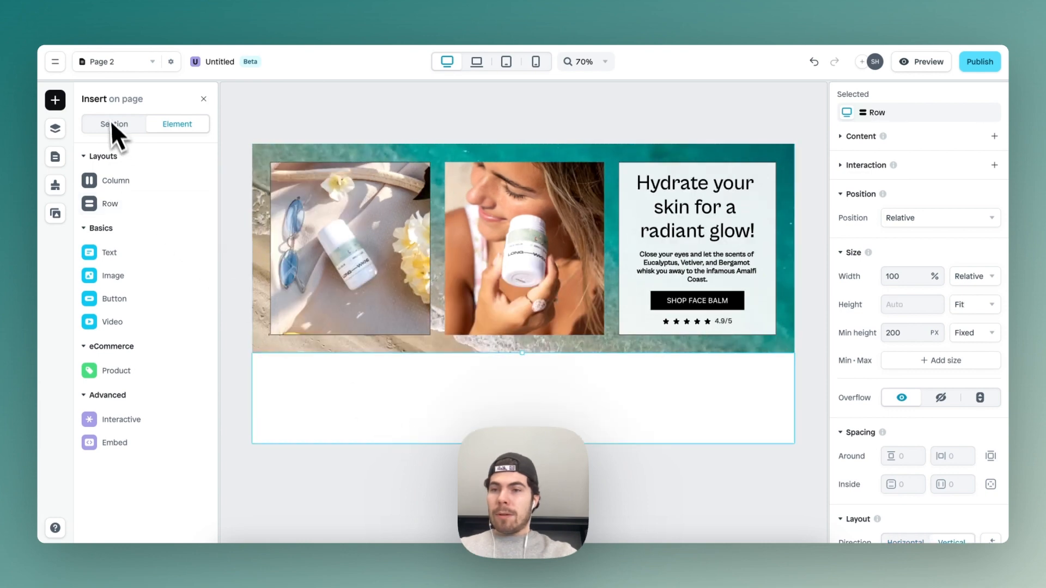
left_click(57, 130)
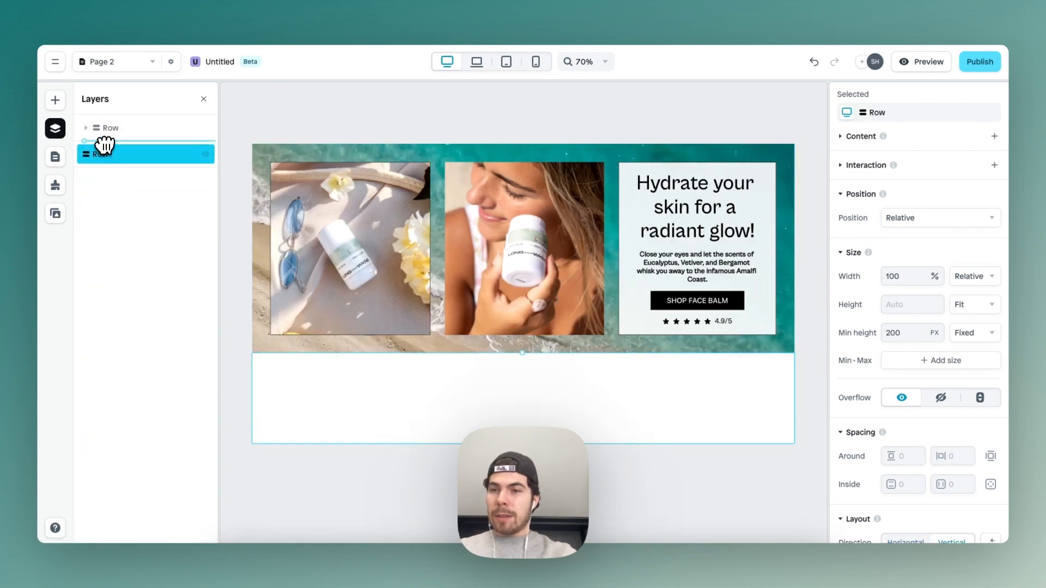
left_click_drag(102, 125, 102, 126)
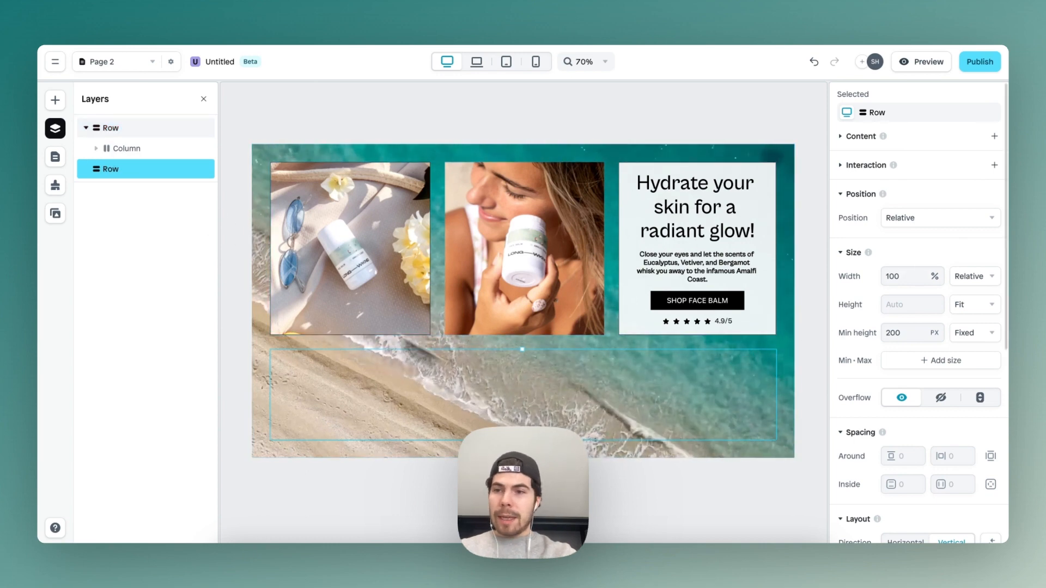
Insert an icon element into the new empty row below the cards.
left_click(55, 101)
mouse_move(141, 297)
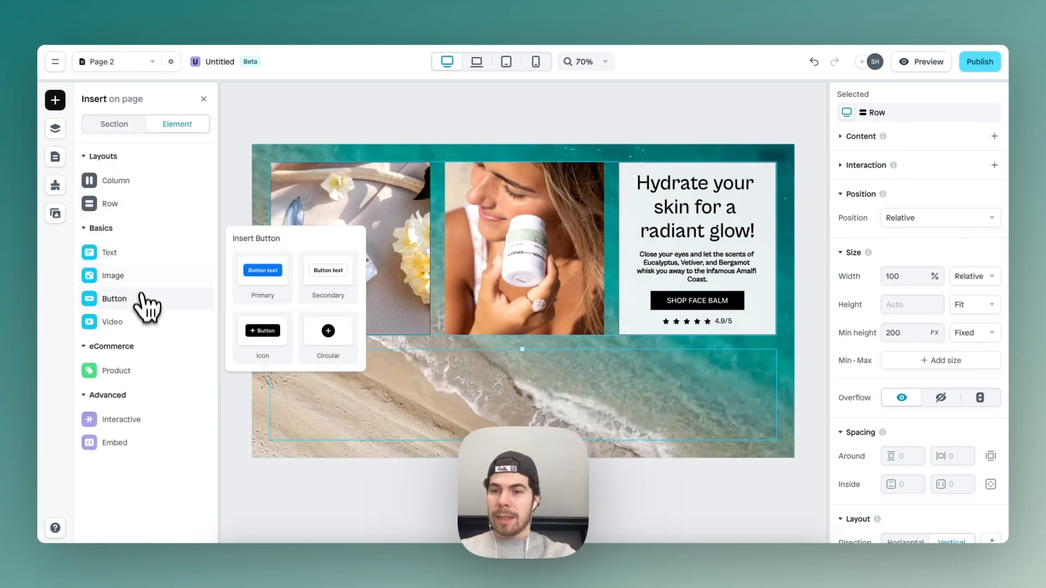
mouse_move(148, 275)
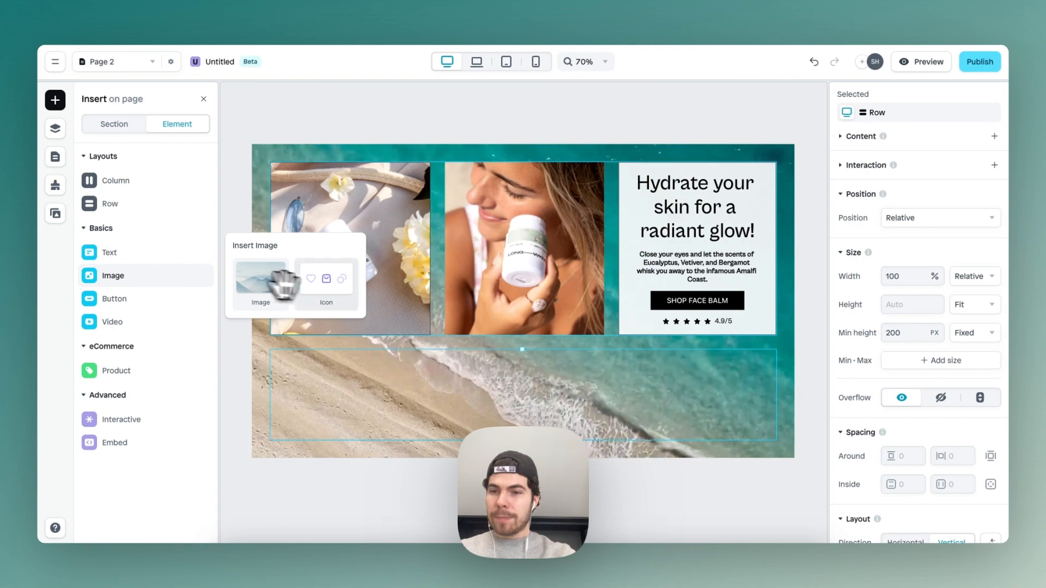
left_click_drag(284, 281, 352, 381)
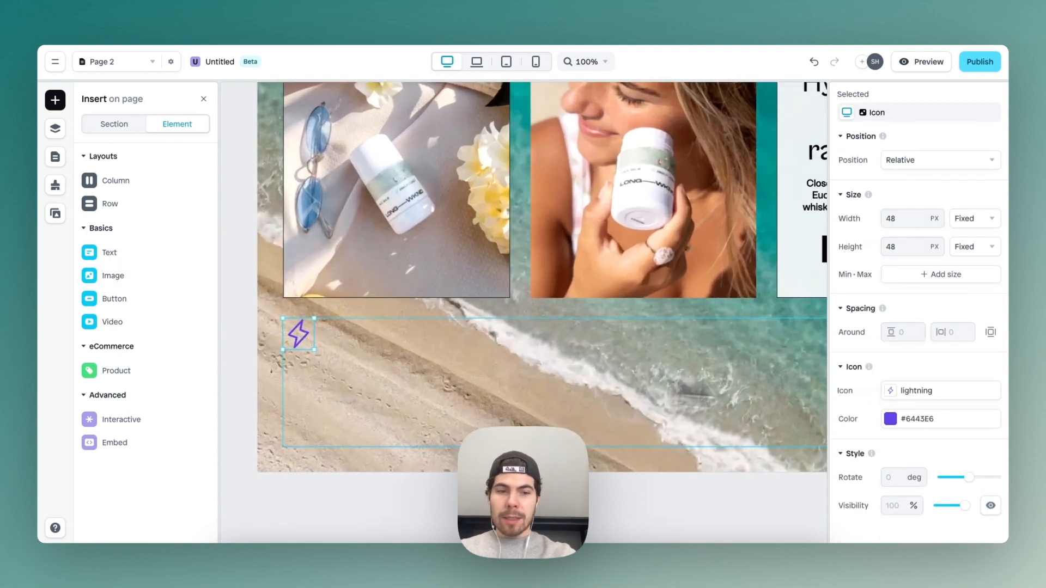
Change the new icon to a solid, filled circle.
left_click(891, 391)
type("CIR")
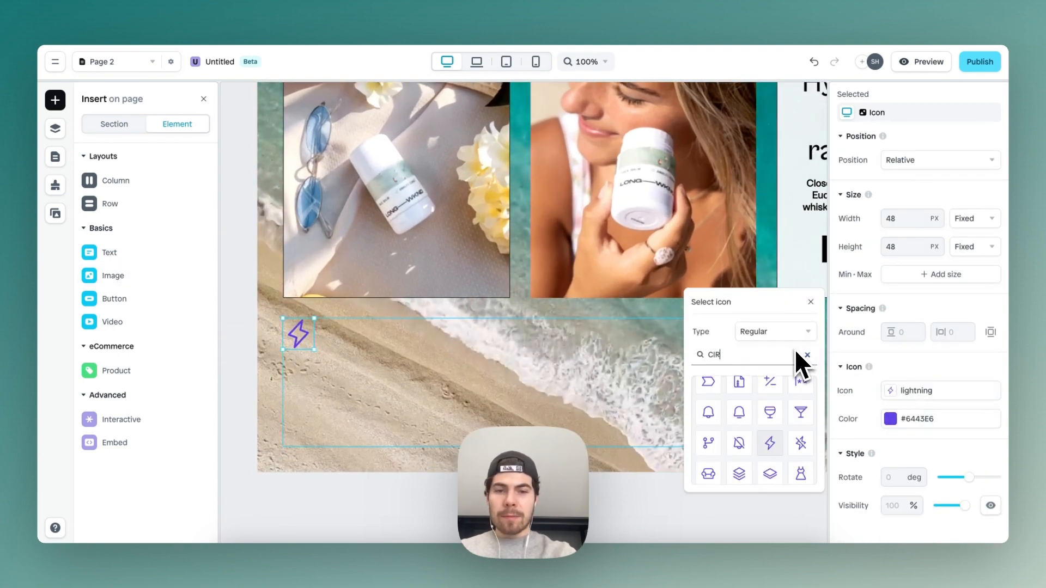
type("CLE")
left_click(733, 393)
left_click(877, 390)
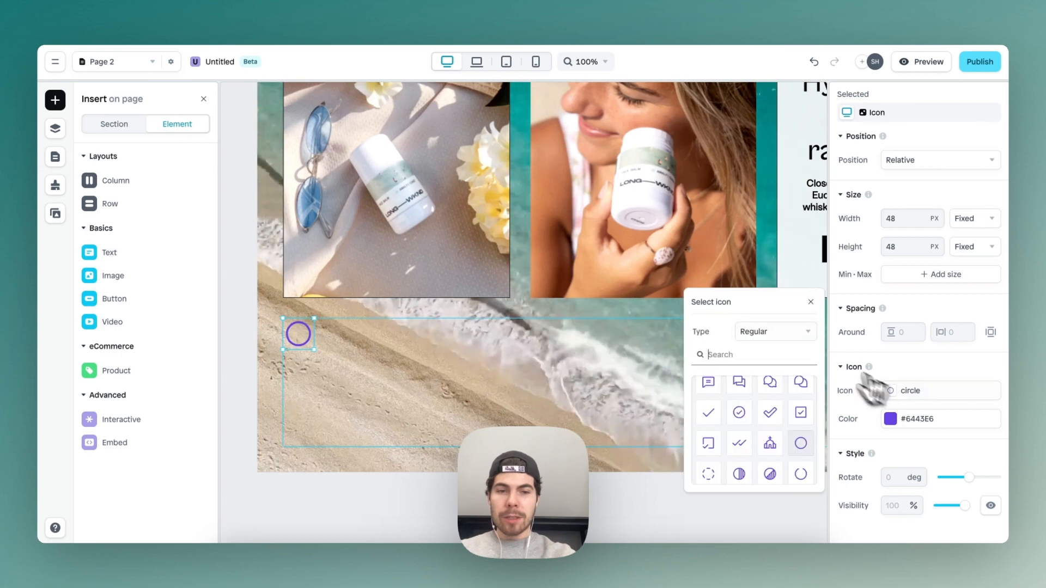
left_click(785, 334)
left_click(763, 427)
Color the circle icon light blue, #7CC0E6.
left_click(890, 419)
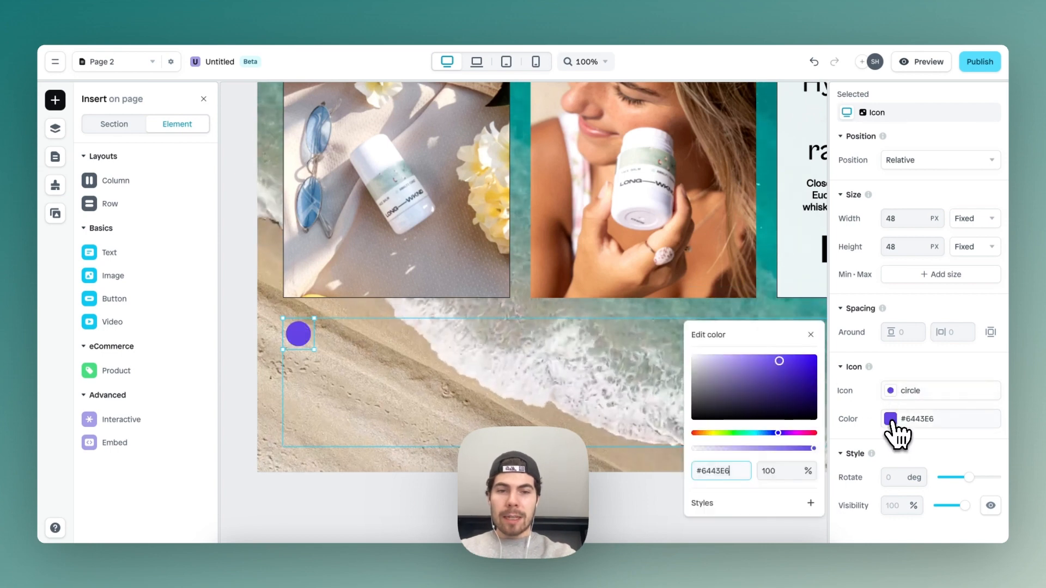
left_click_drag(753, 435, 763, 433)
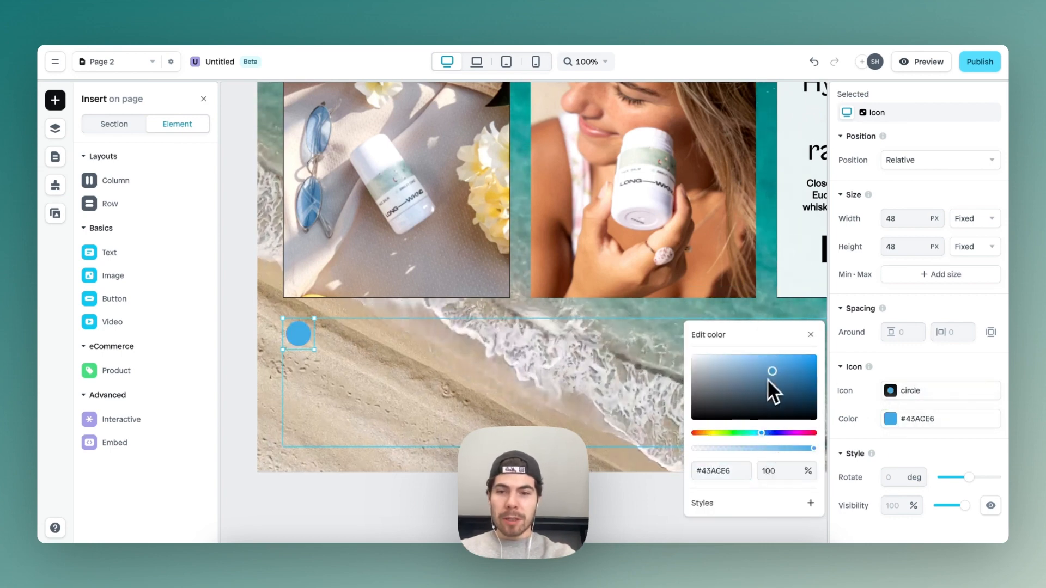
left_click_drag(767, 378, 751, 361)
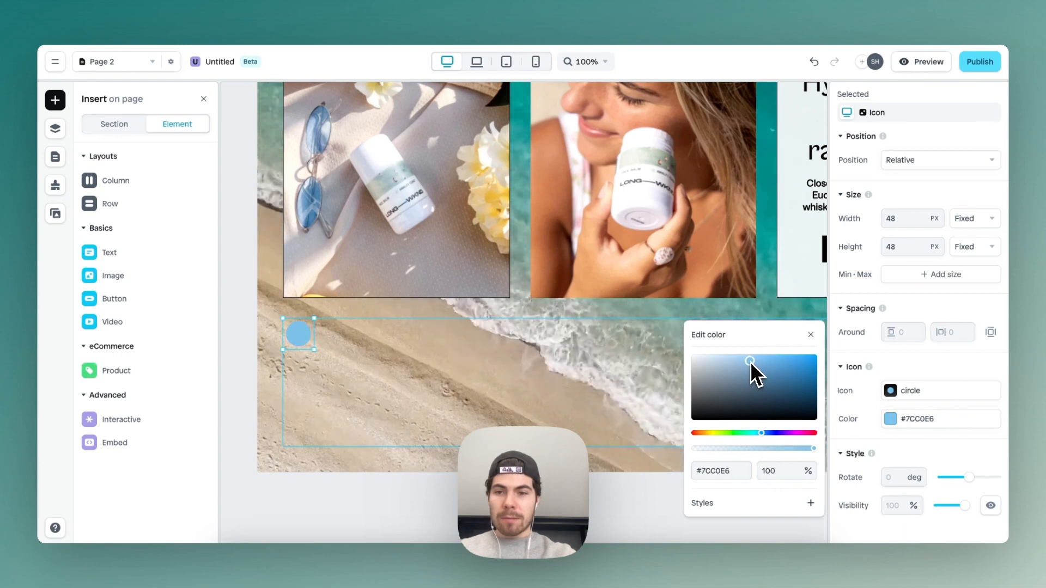
left_click(824, 352)
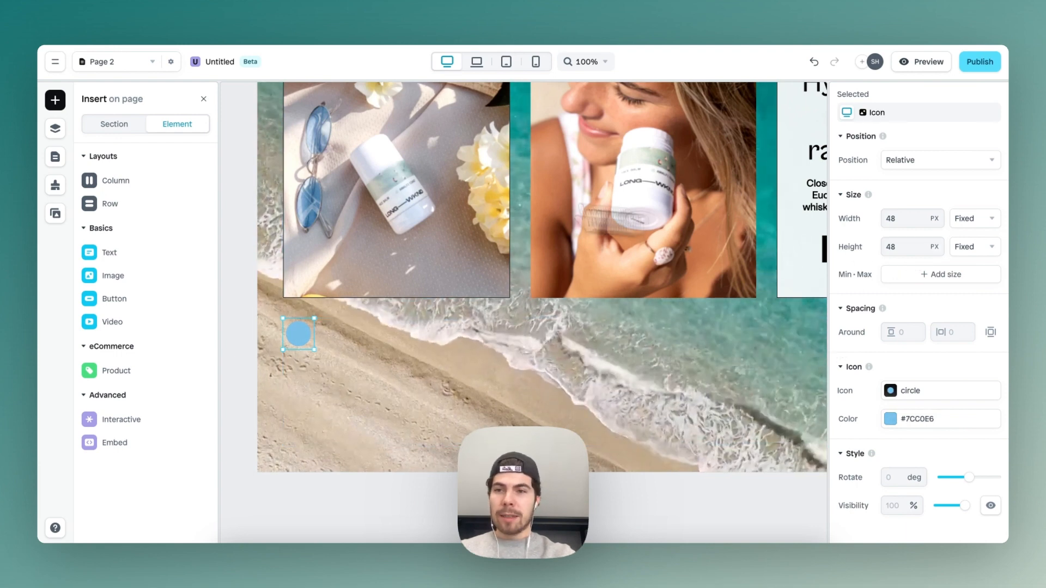
Insert a plain text element below the circle icon in the same row.
mouse_move(136, 256)
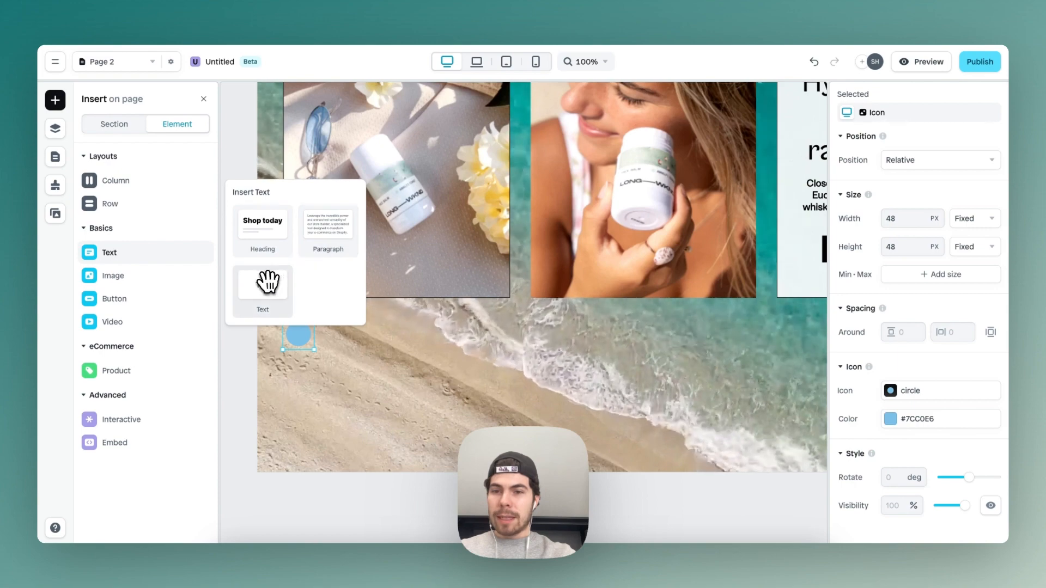
left_click_drag(262, 285, 367, 355)
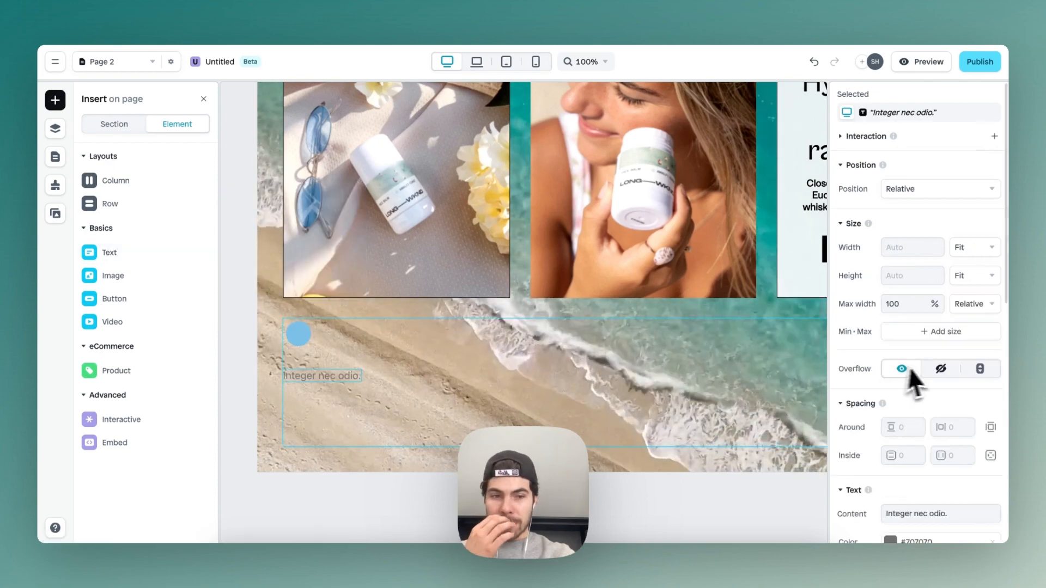
scroll(920, 376, "down", 5)
Set the layout direction of the container holding the circle and text to horizontal.
left_click(576, 396)
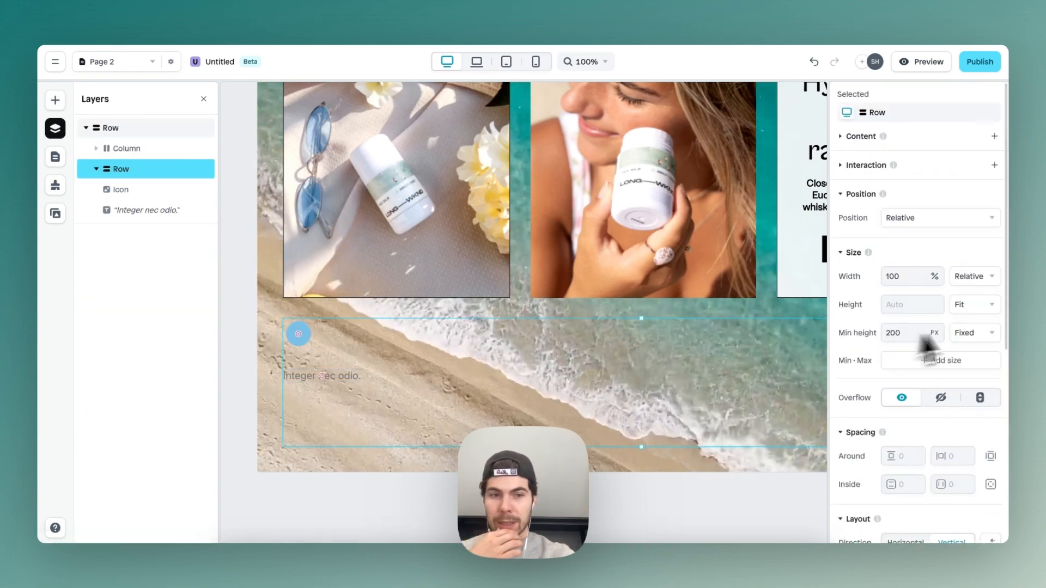
scroll(925, 346, "down", 5)
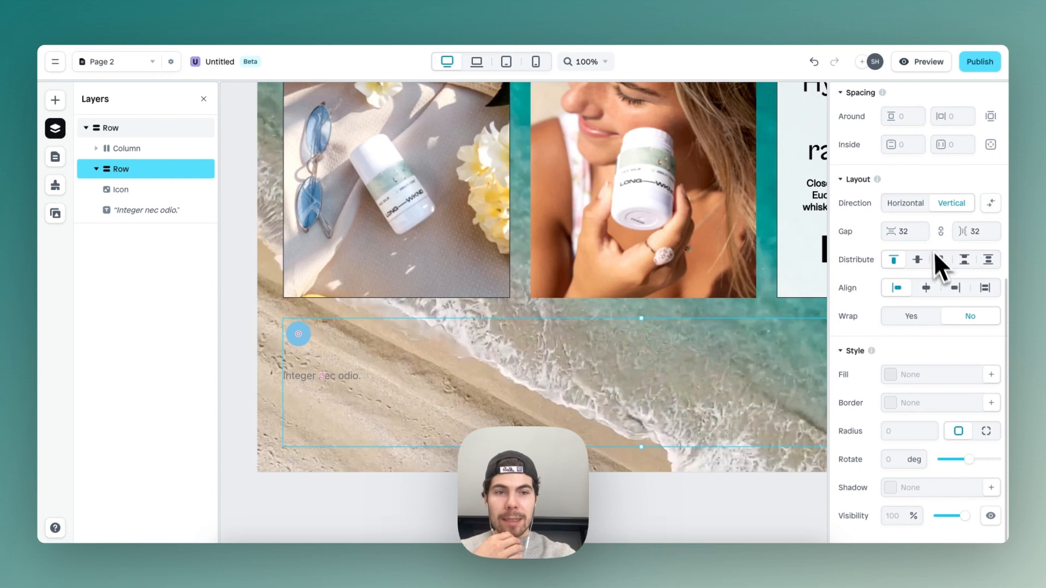
left_click(910, 208)
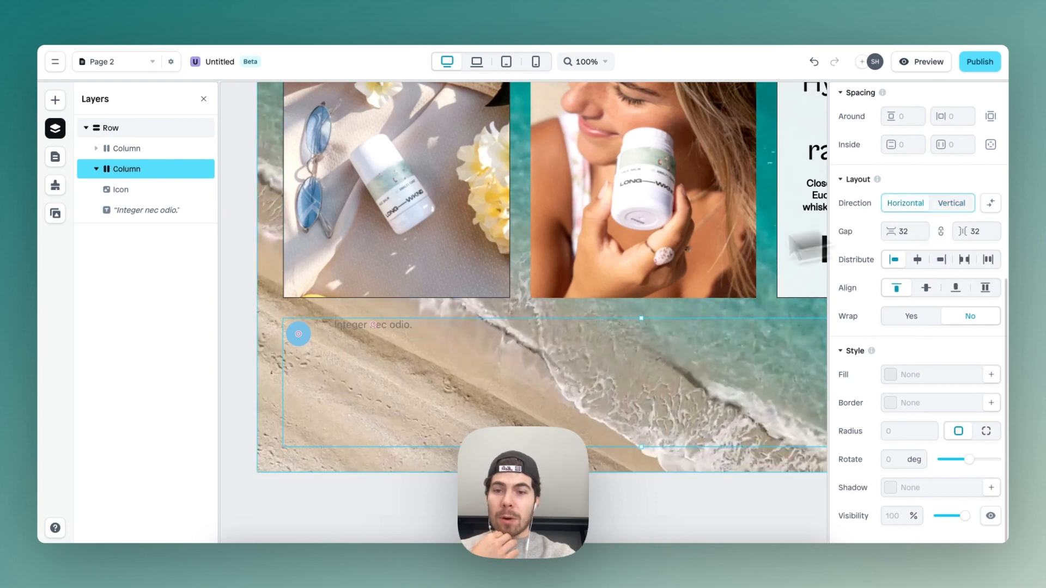
Give the circle-and-text column a #FFFFFF fill at 95% opacity.
left_click(897, 377)
left_click_drag(682, 330, 643, 301)
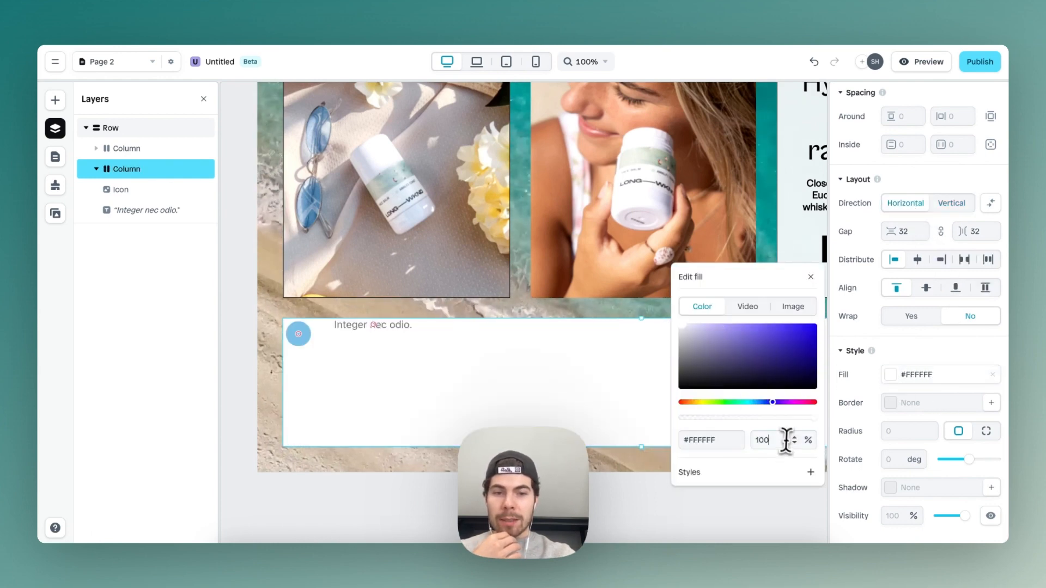
type("90")
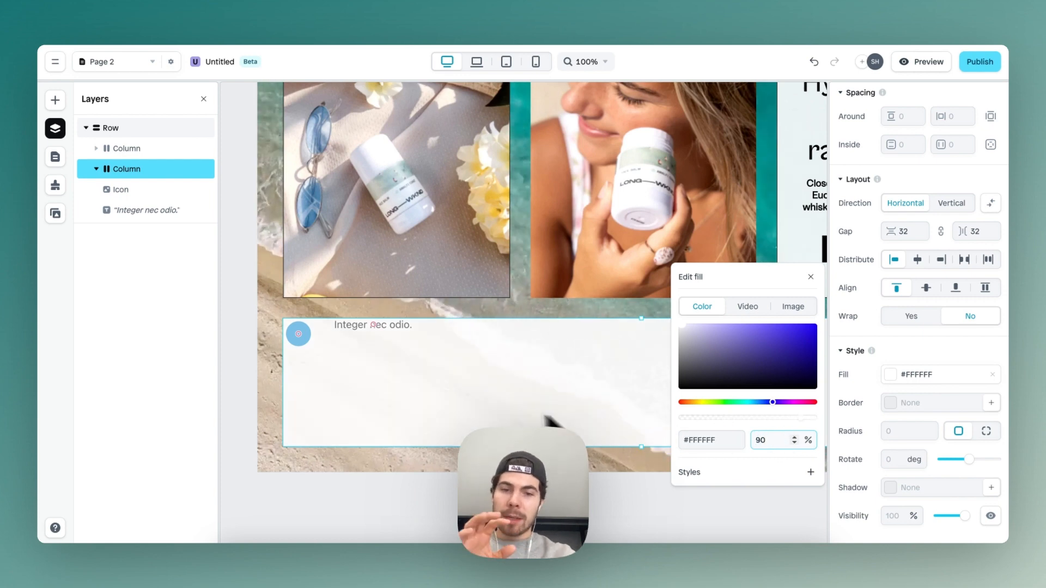
key("BackSpace")
type("5")
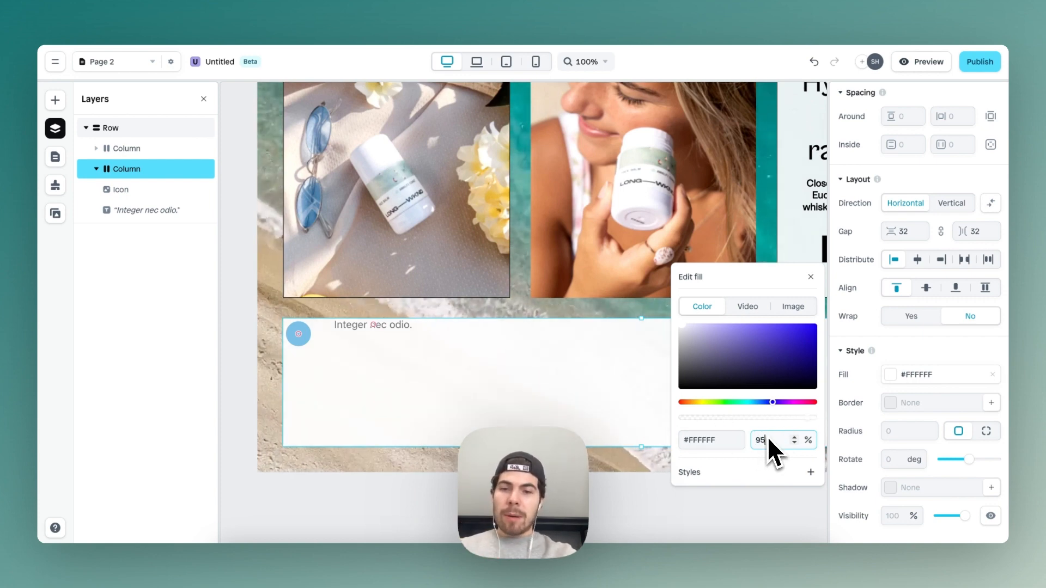
scroll(622, 390, "right", 1)
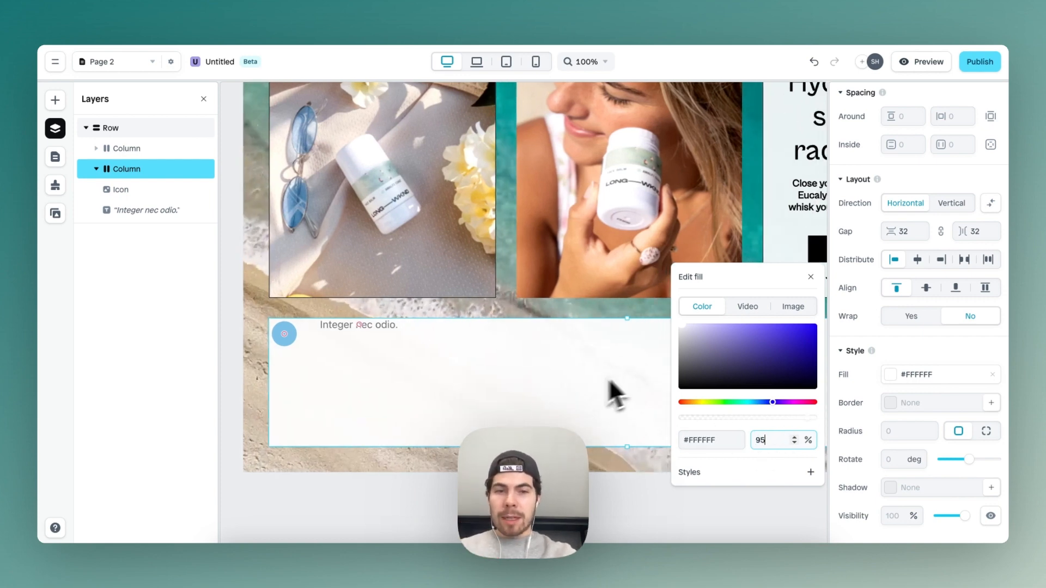
left_click(811, 277)
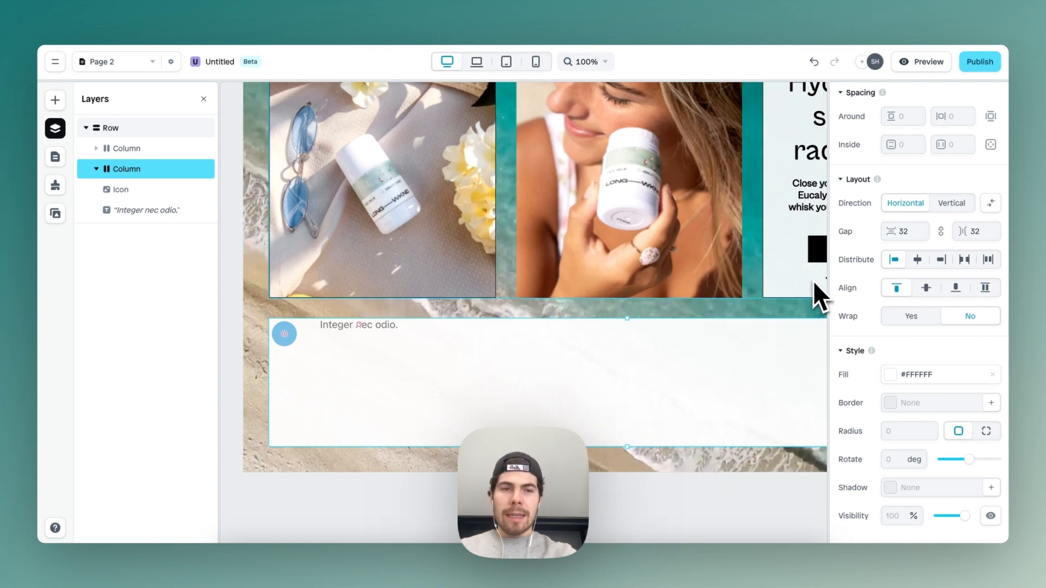
Set the circle-and-text column's width to Fit and clear its minimum height.
scroll(931, 257, "up", 5)
scroll(616, 344, "down", 5)
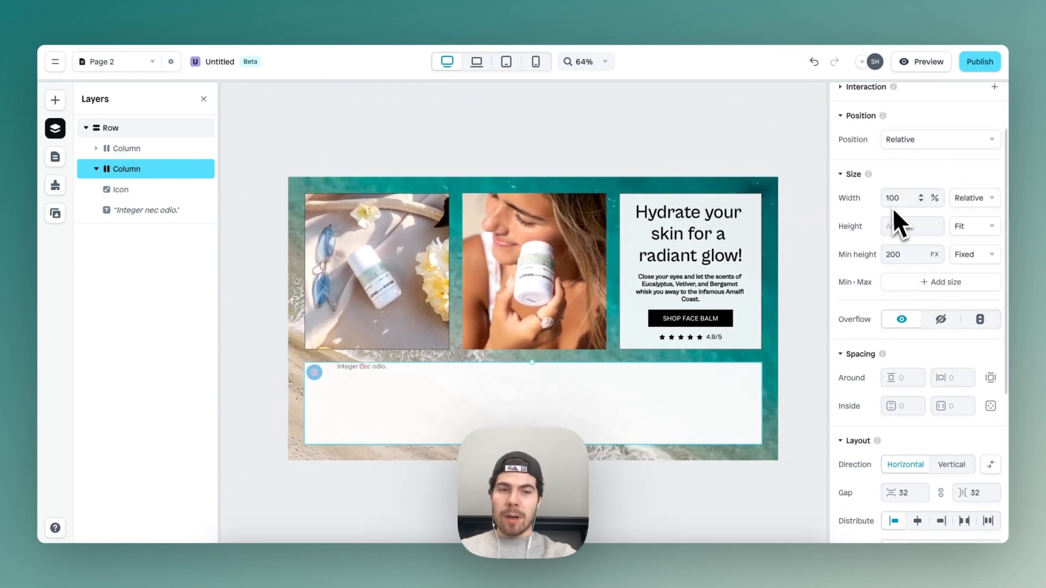
left_click(974, 240)
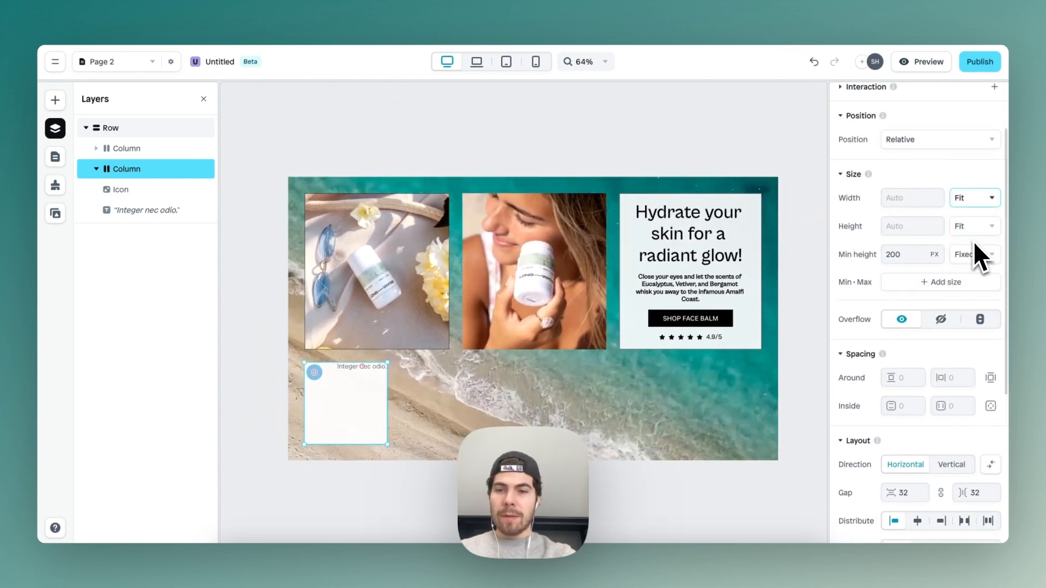
scroll(382, 403, "up", 5)
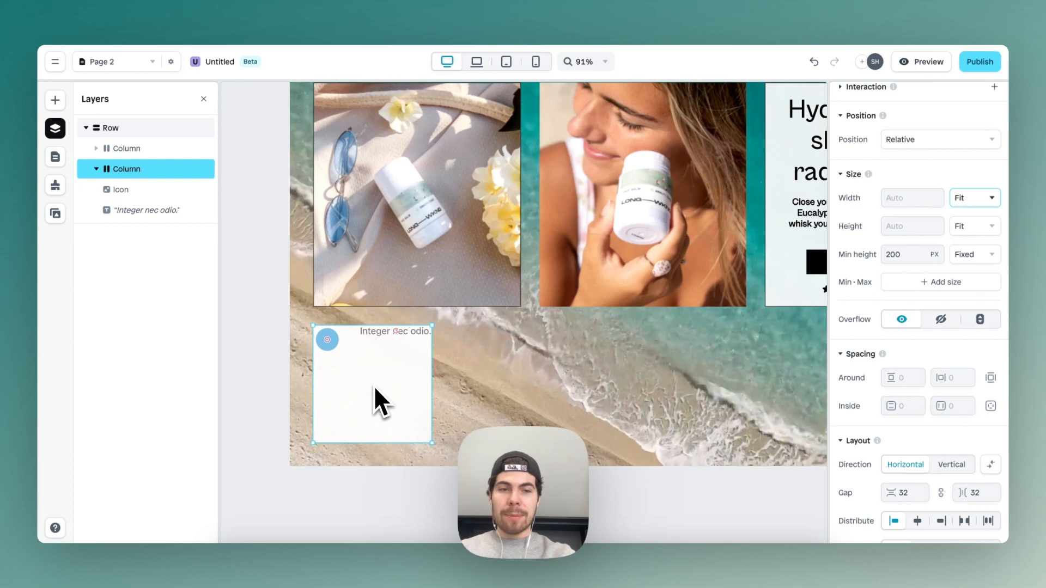
left_click_drag(906, 252, 848, 254)
key("BackSpace")
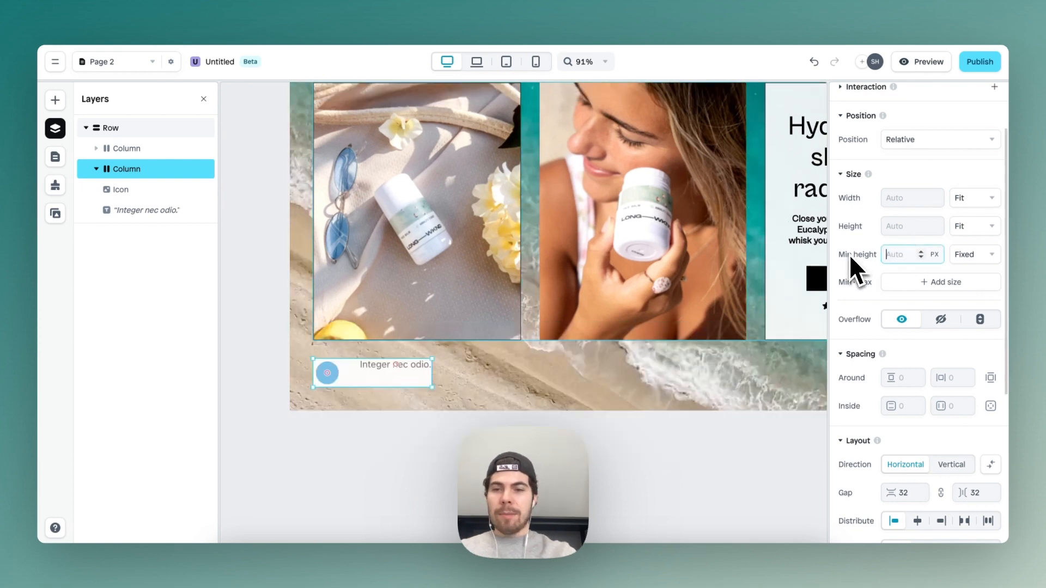
Align the circle and text to the vertical center of their column and set both its gaps to 8.
scroll(299, 399, "up", 4)
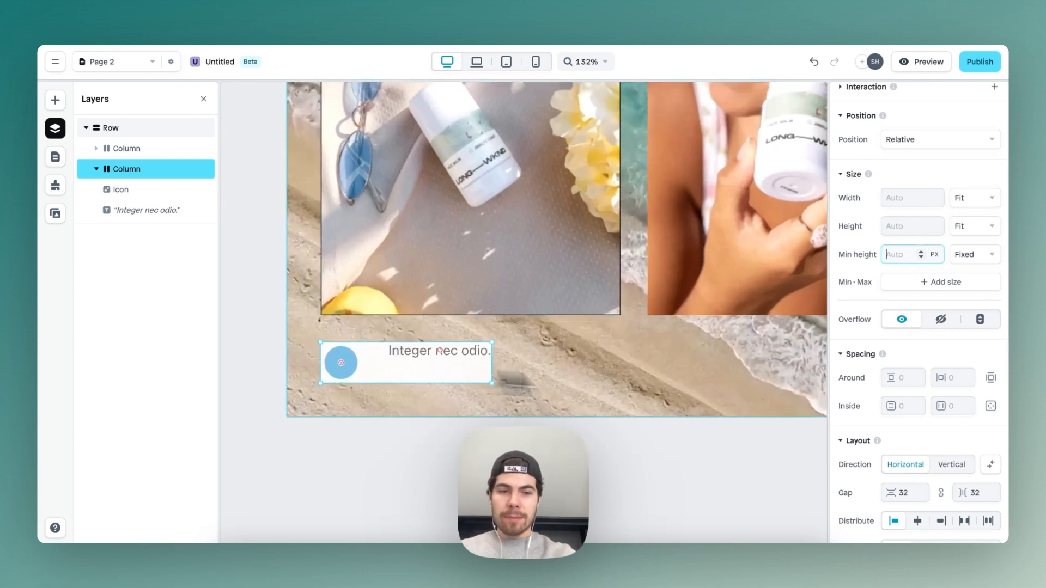
scroll(929, 431, "down", 4)
left_click(926, 369)
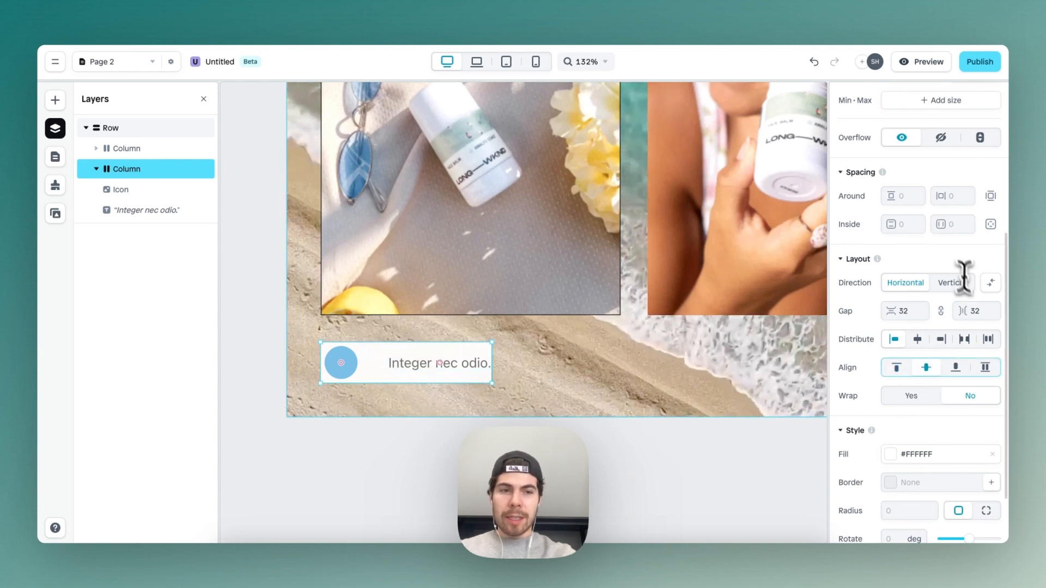
left_click(978, 311)
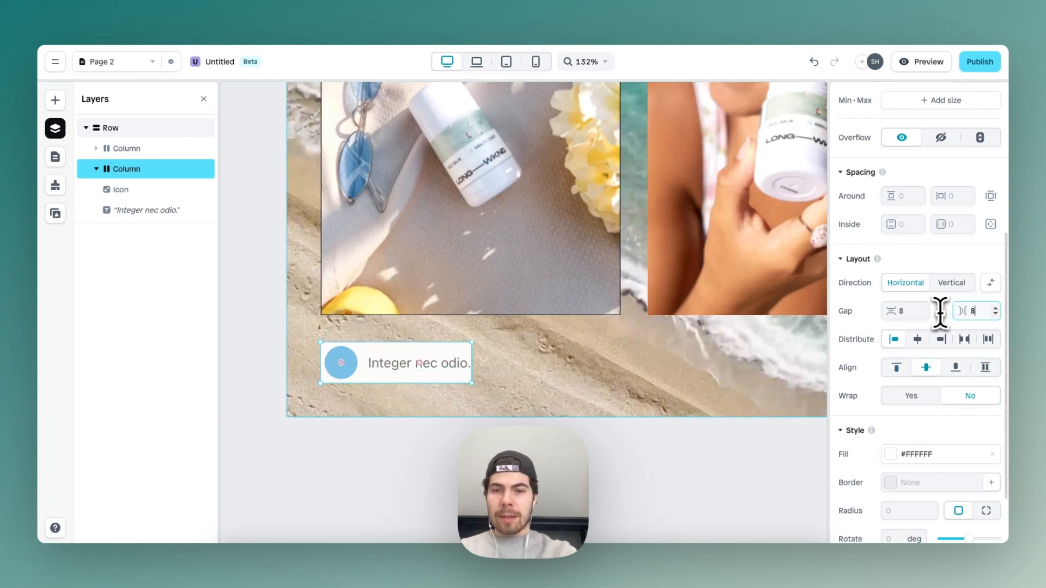
Set the blue circle icon's width and height to 20 px.
left_click(354, 360)
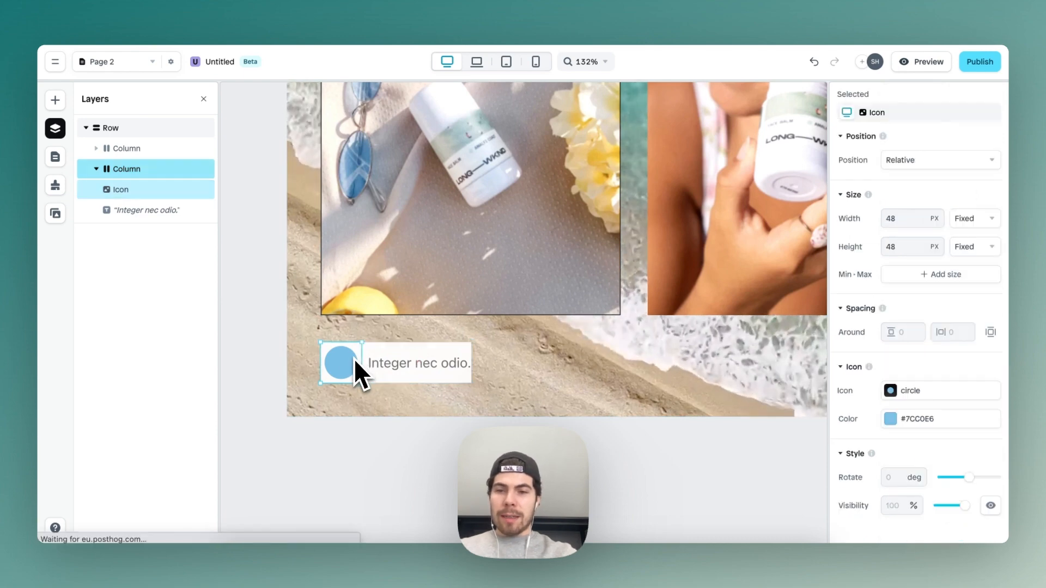
left_click(864, 218)
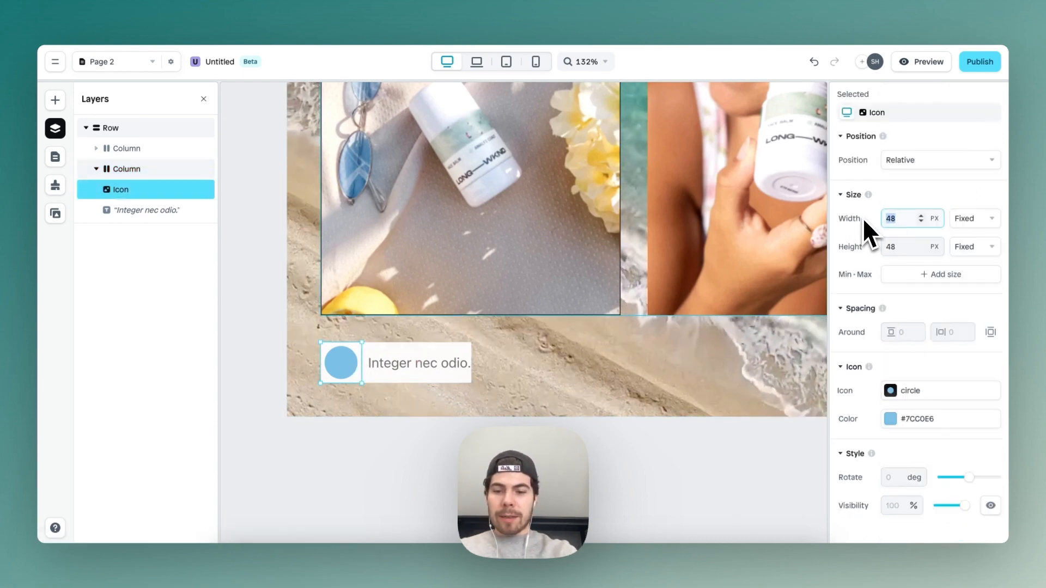
type("20")
key("Tab")
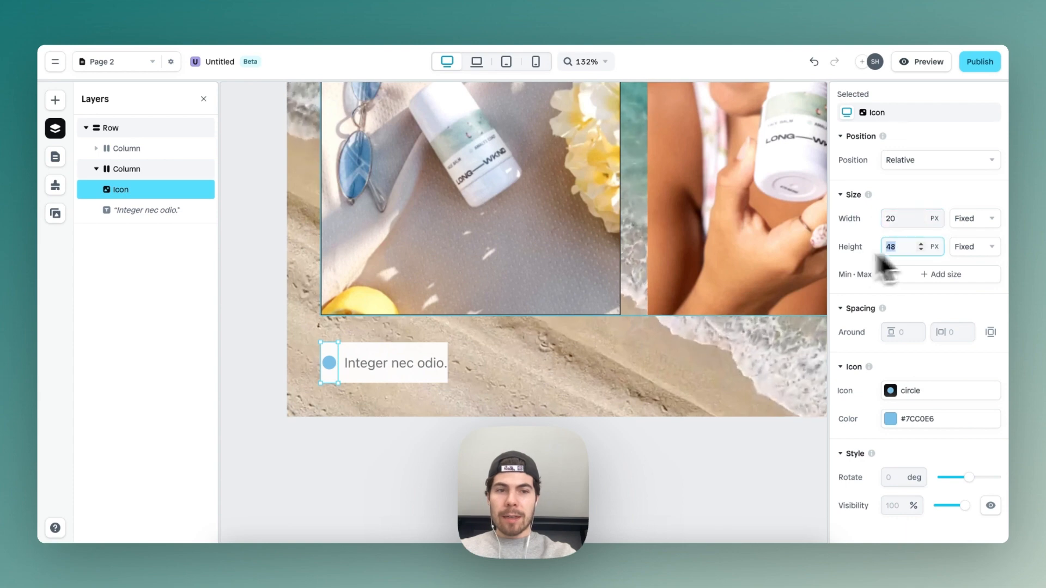
type("20")
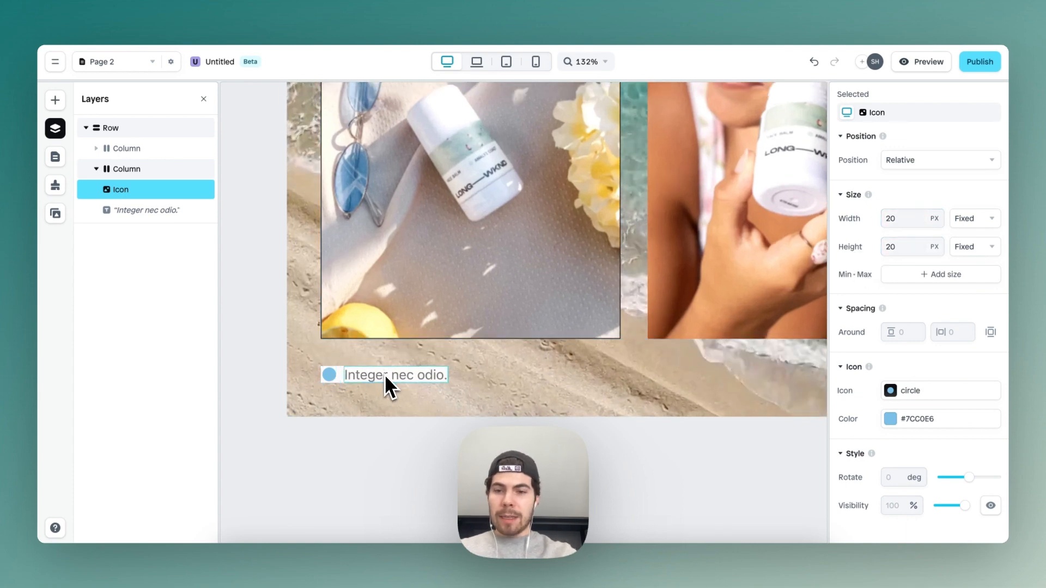
Replace the placeholder text beside the circle with "ST. BARTHS".
double_click(384, 375)
type("ST")
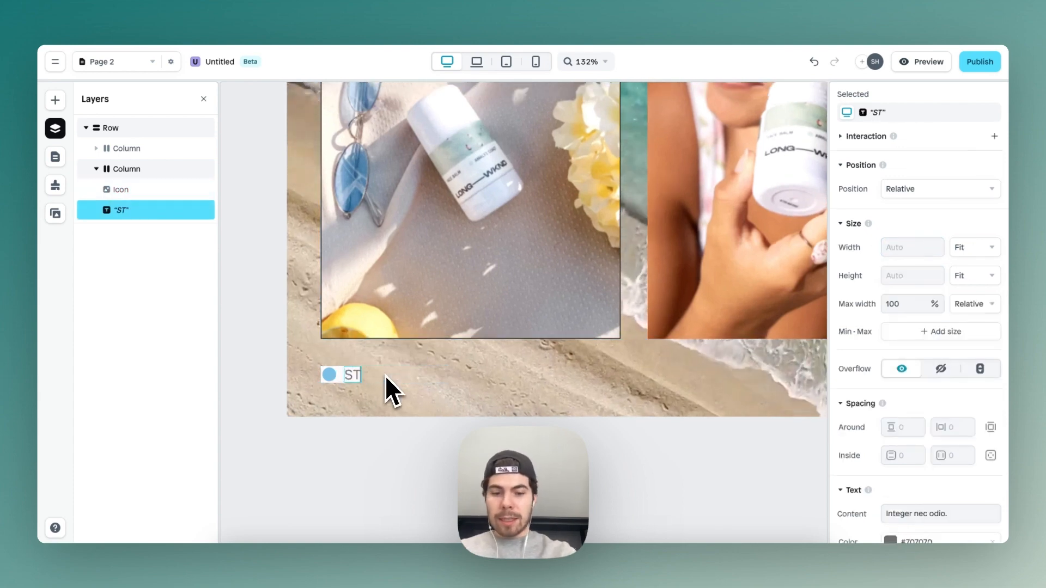
type(". BARTHS")
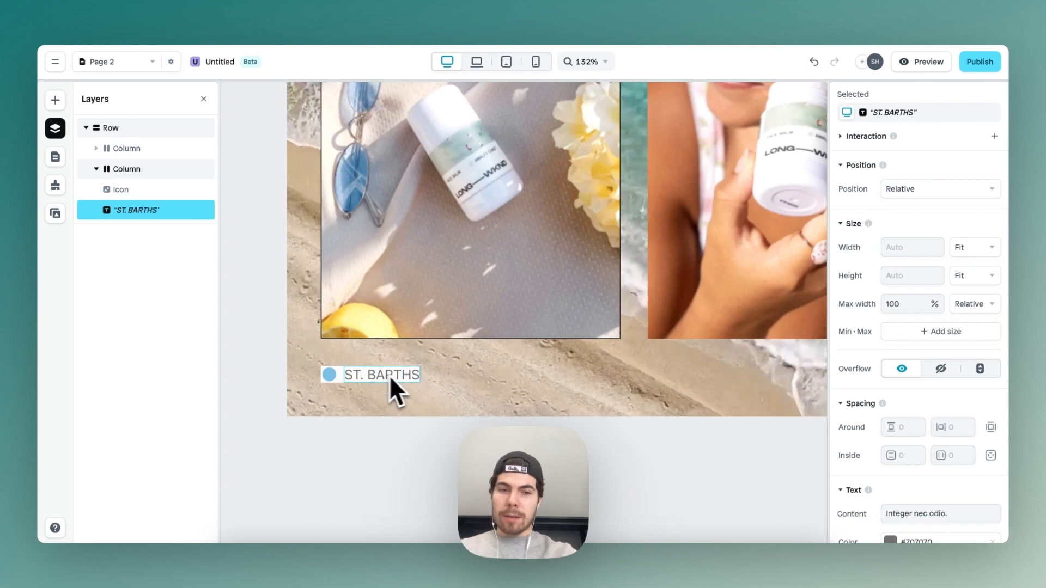
Set the ST. BARTHS text to the Cabinet Grotesk font in color #000000.
scroll(911, 416, "down", 2)
scroll(911, 417, "down", 3)
left_click(890, 417)
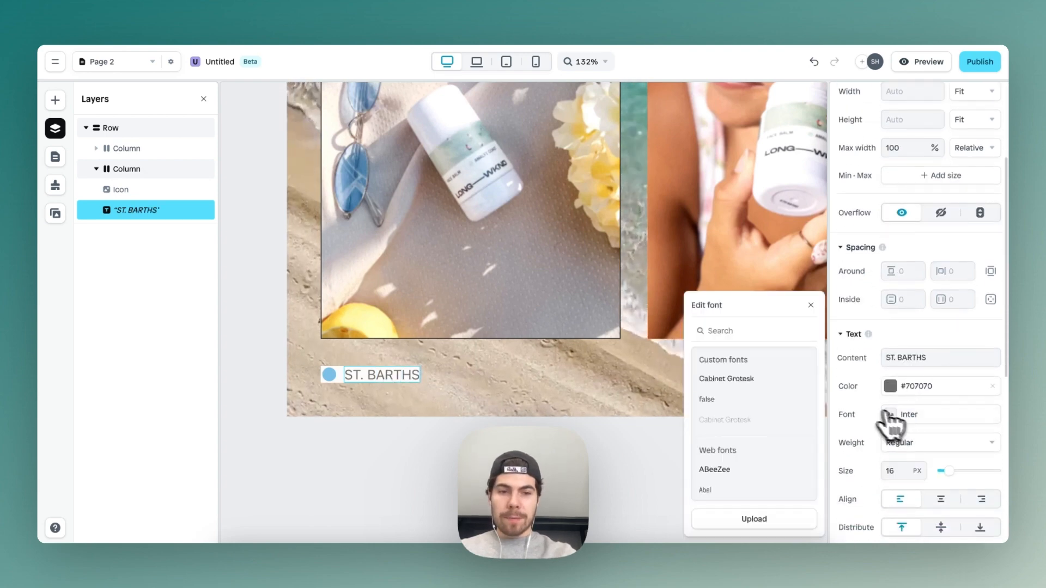
left_click(757, 382)
left_click(890, 386)
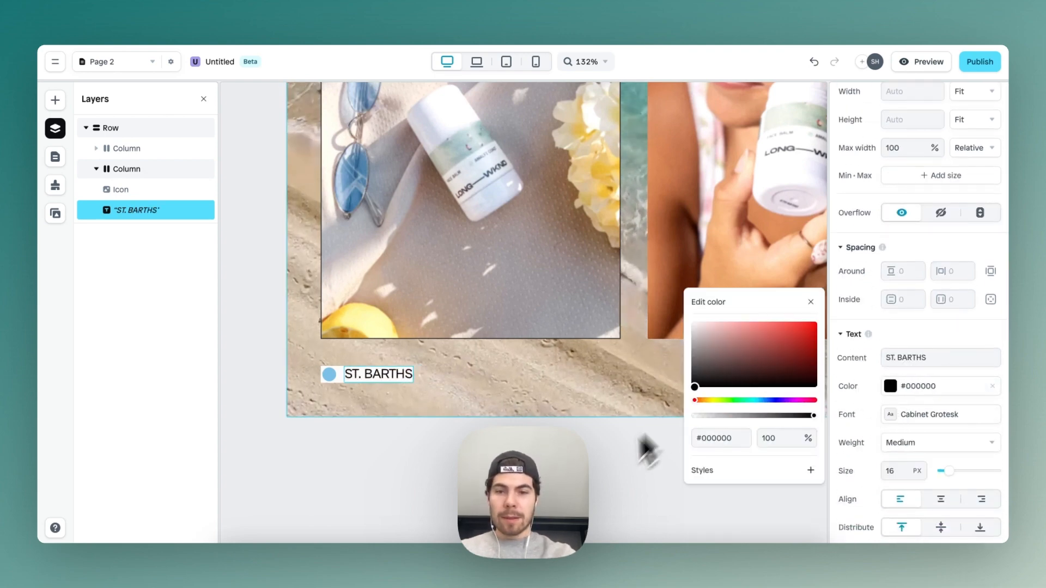
left_click(811, 302)
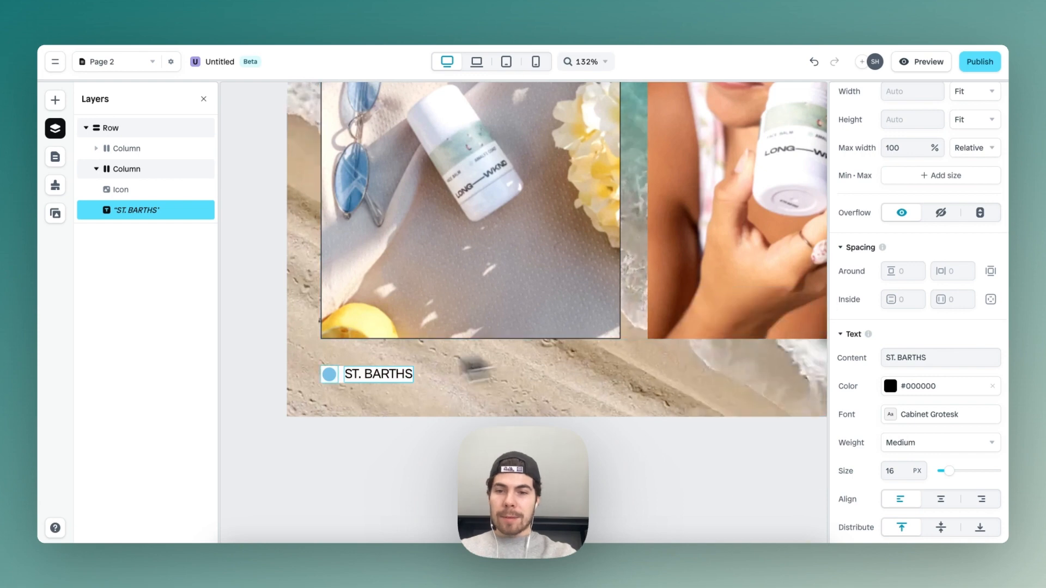
Give the ST. BARTHS badge column inside spacing of 5 vertically and 10 horizontally.
left_click(340, 381)
scroll(950, 364, "down", 2)
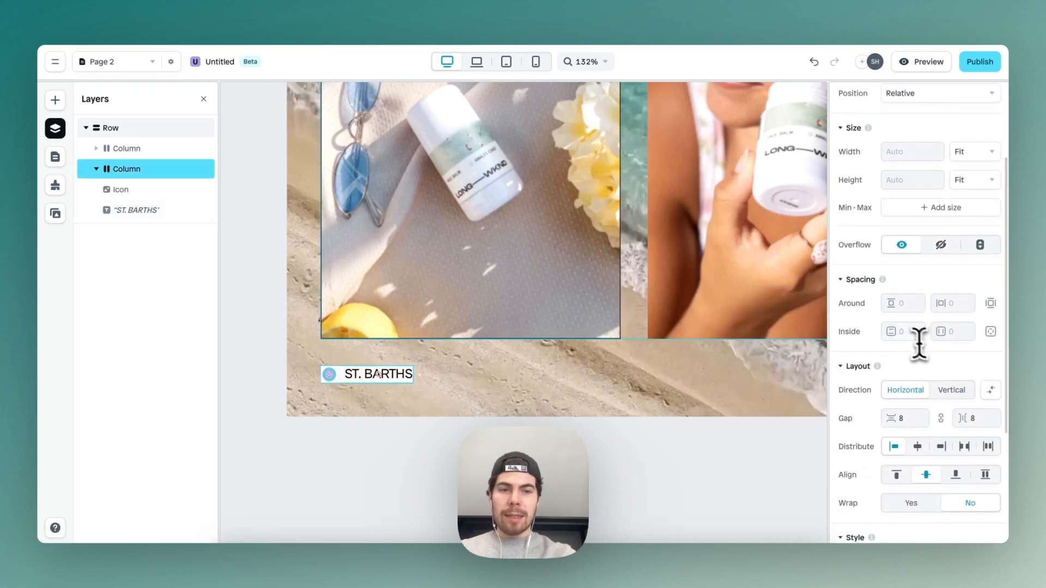
left_click(907, 333)
type("5")
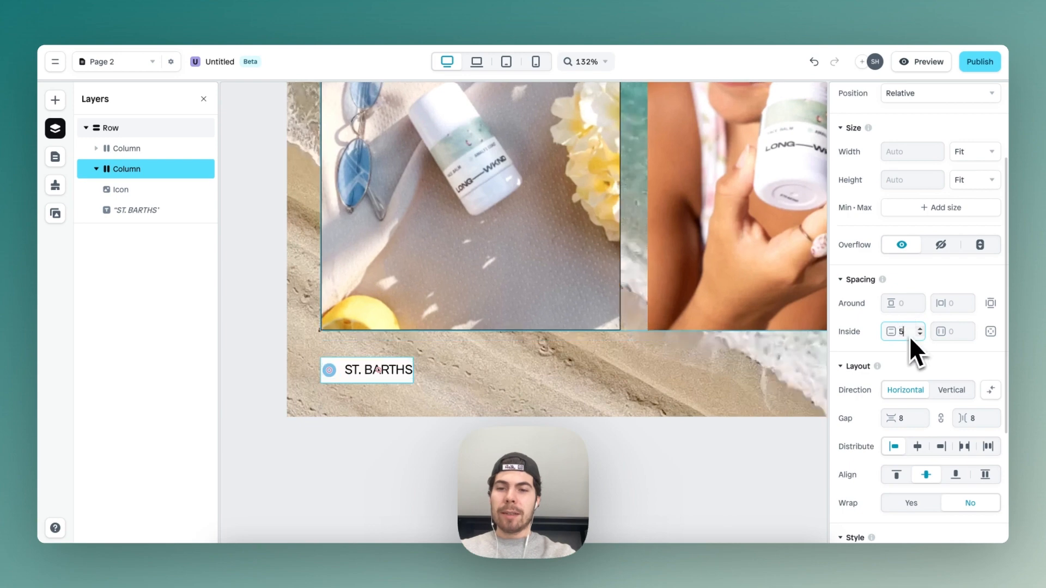
left_click(969, 331)
type("10")
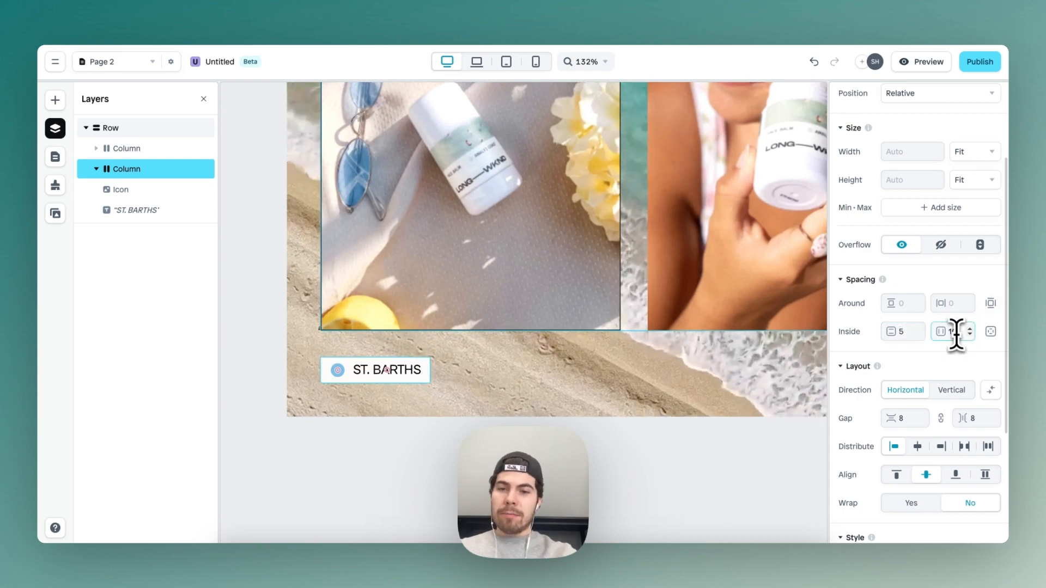
Round the ST. BARTHS badge column's corners with a radius of 48 and deselect it.
scroll(954, 398, "down", 1)
scroll(951, 389, "down", 5)
left_click(899, 432)
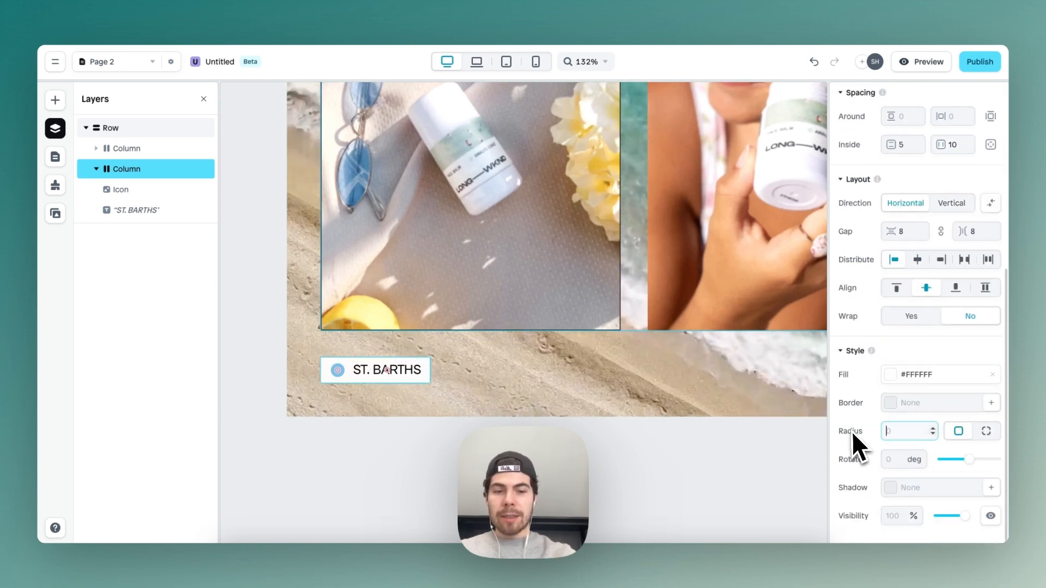
type("48")
left_click(591, 499)
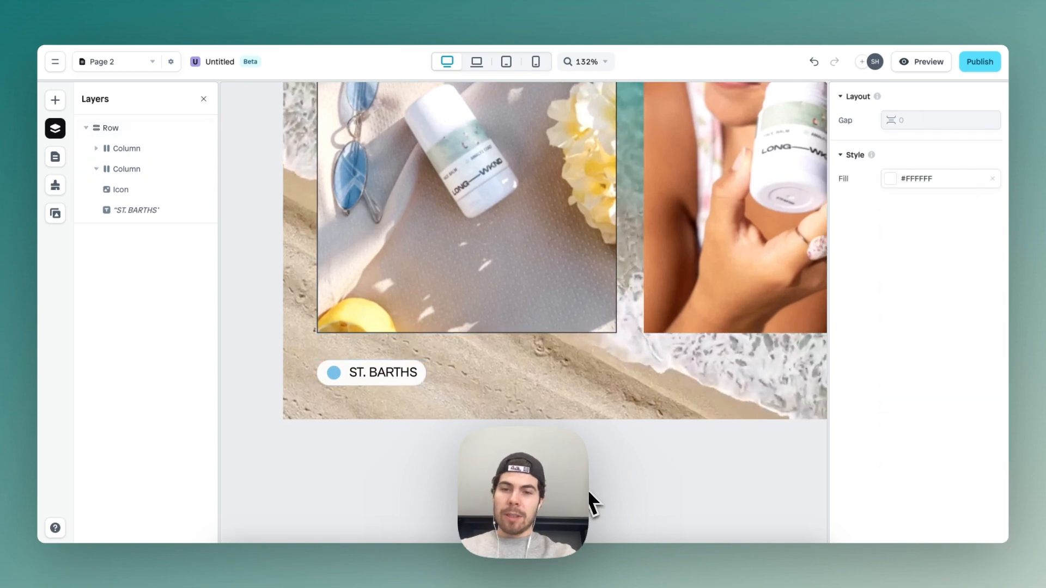
scroll(540, 414, "down", 5)
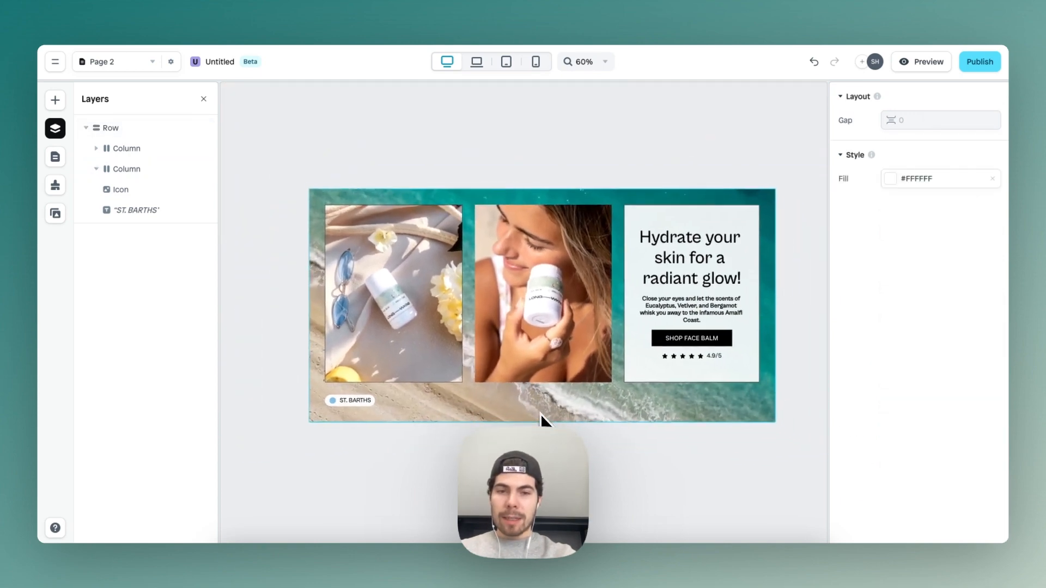
scroll(541, 414, "down", 2)
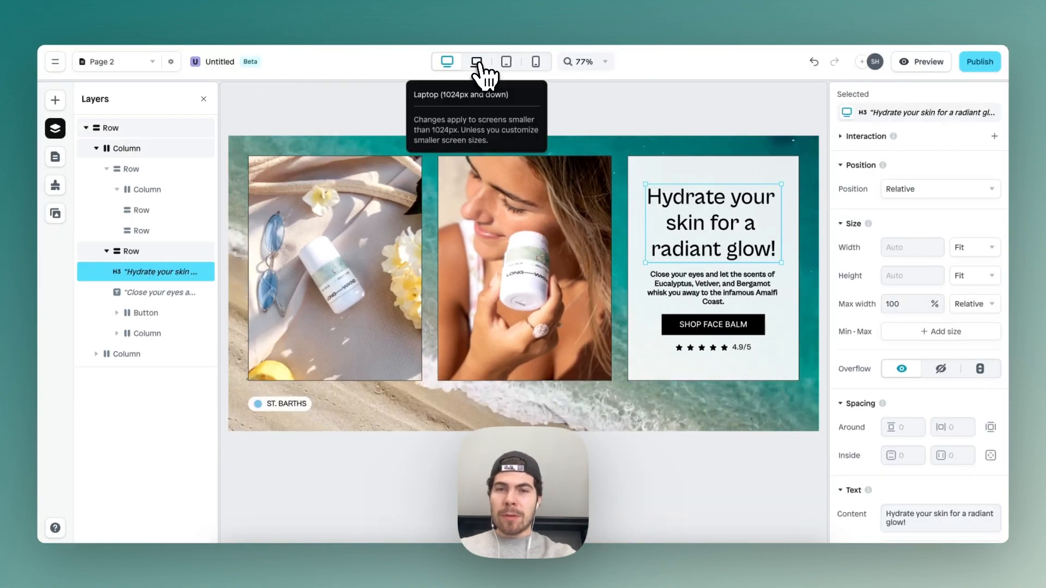
Reduce the "Hydrate your skin for a radiant glow!" heading to 36 px for the laptop screen size.
left_click(477, 63)
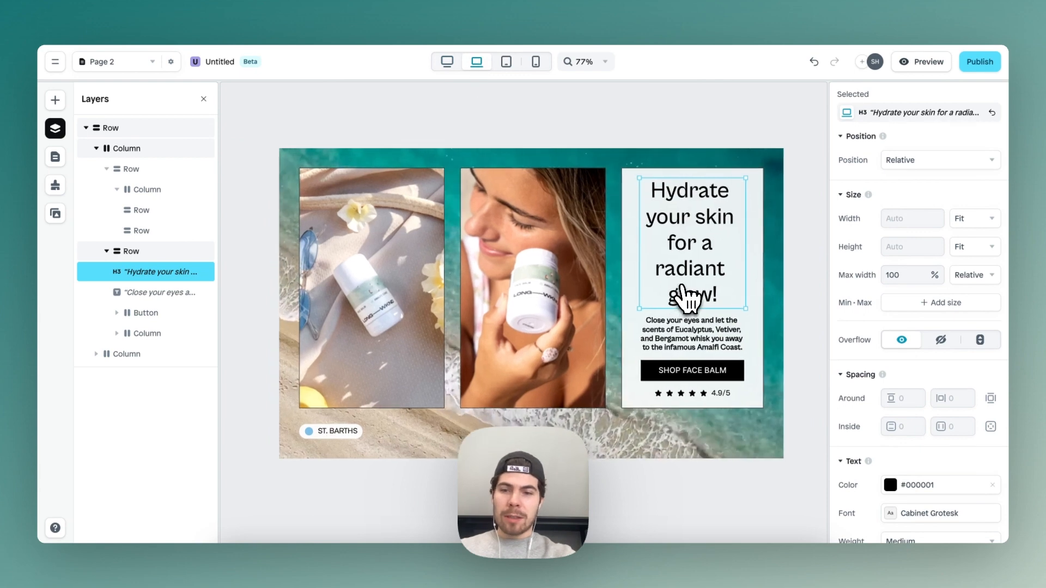
scroll(863, 383, "down", 3)
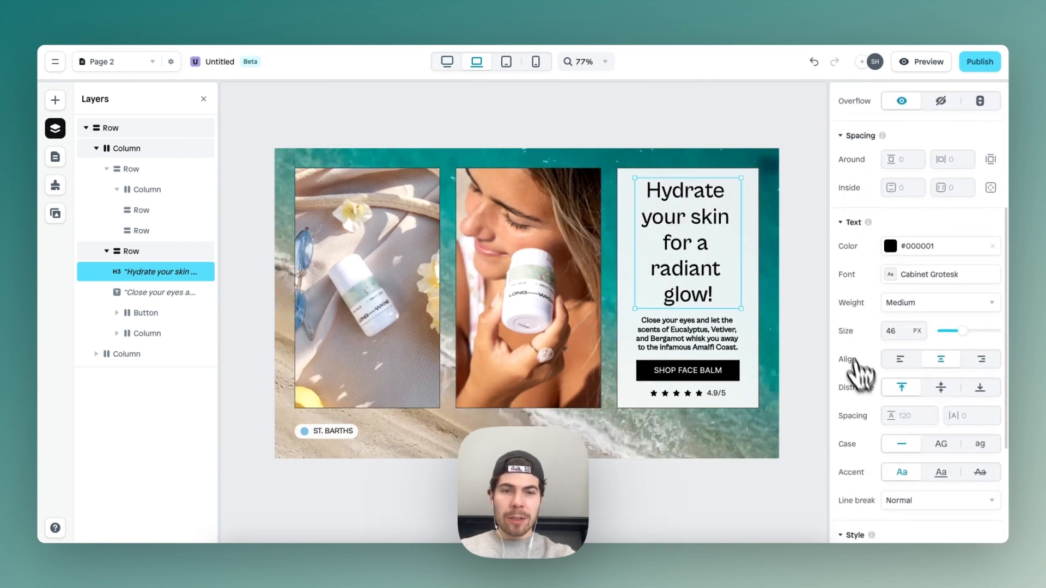
scroll(888, 330, "down", 1)
left_click(904, 317)
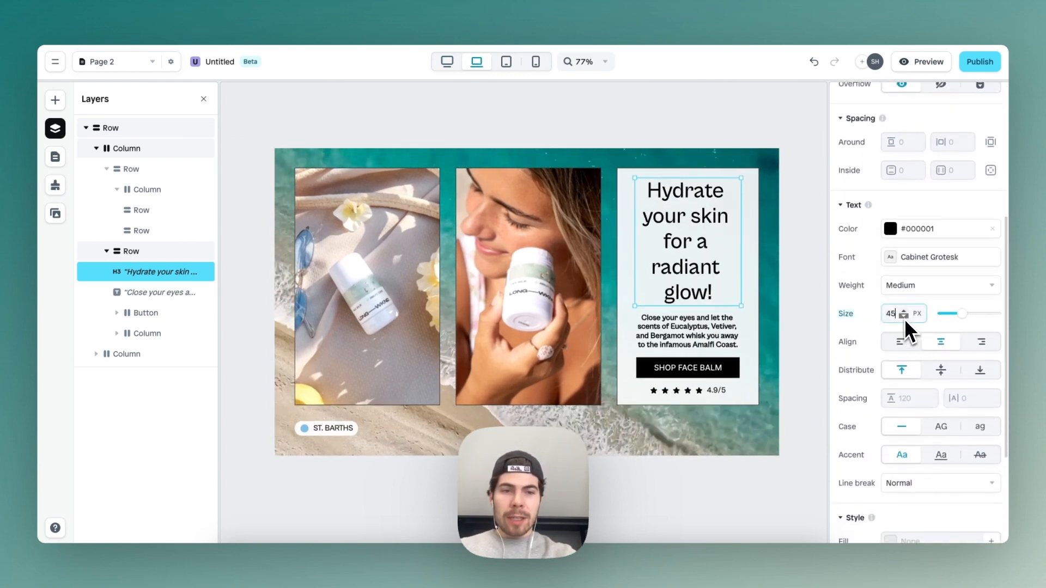
left_click(904, 317)
left_click(904, 316)
left_click(904, 316)
left_click(904, 317)
left_click(905, 318)
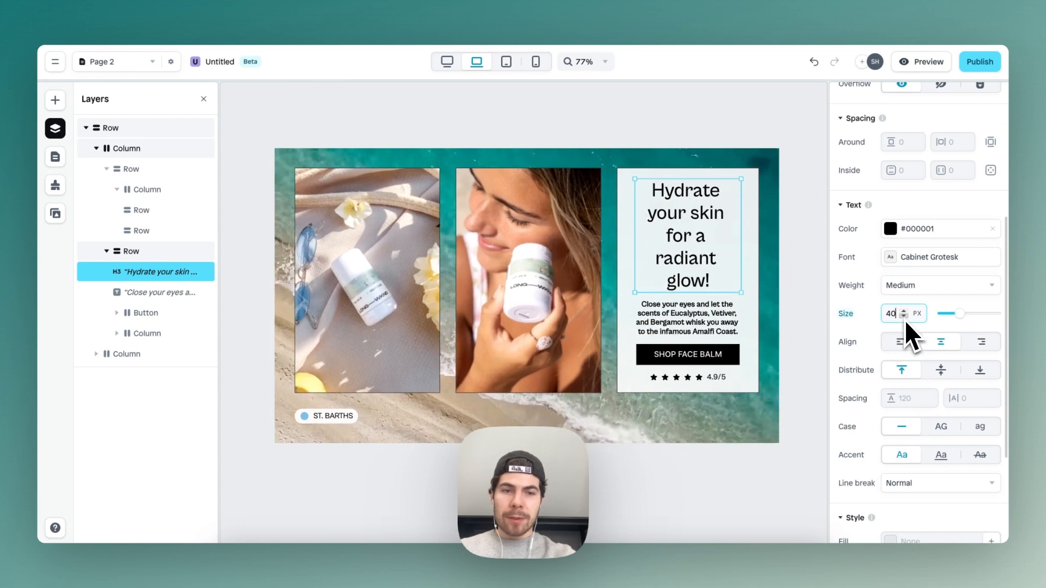
left_click(905, 318)
left_click(904, 319)
left_click(904, 319)
left_click(905, 320)
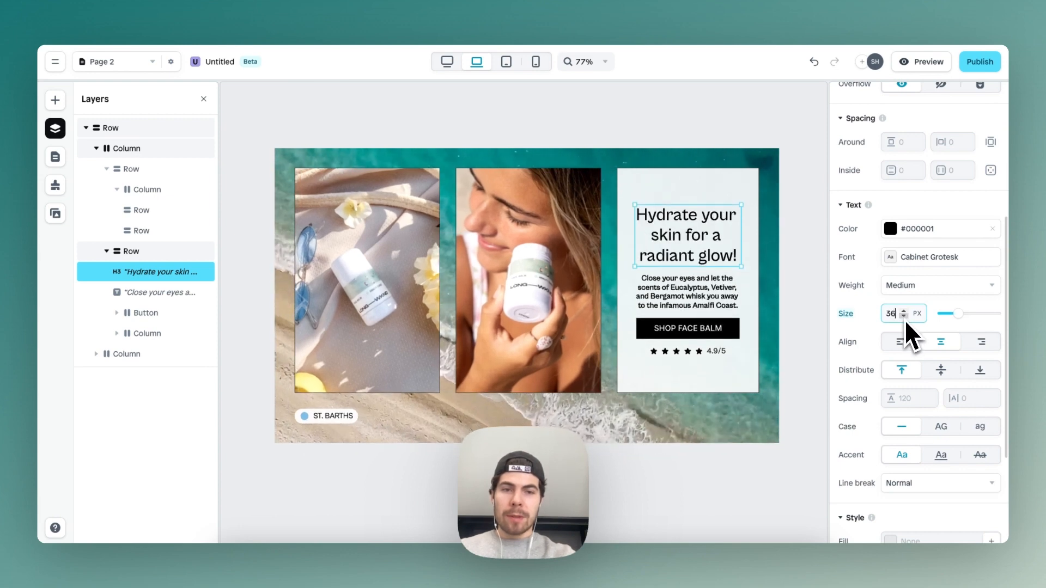
Set the text size of the paragraph under the heading to 14 px for the laptop layout.
scroll(691, 233, "down", 1)
left_click(686, 273)
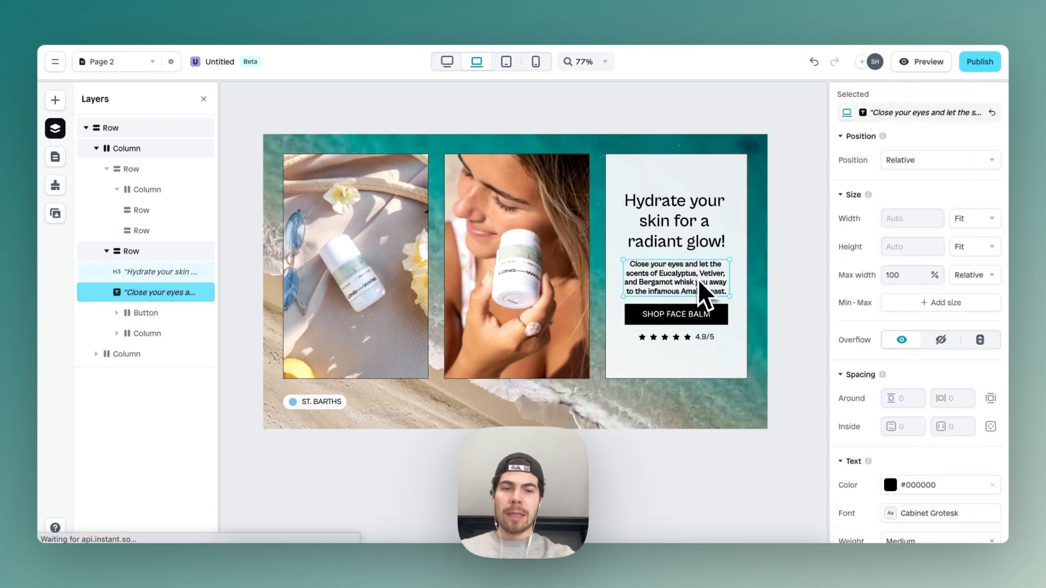
scroll(913, 371, "down", 5)
left_click(904, 374)
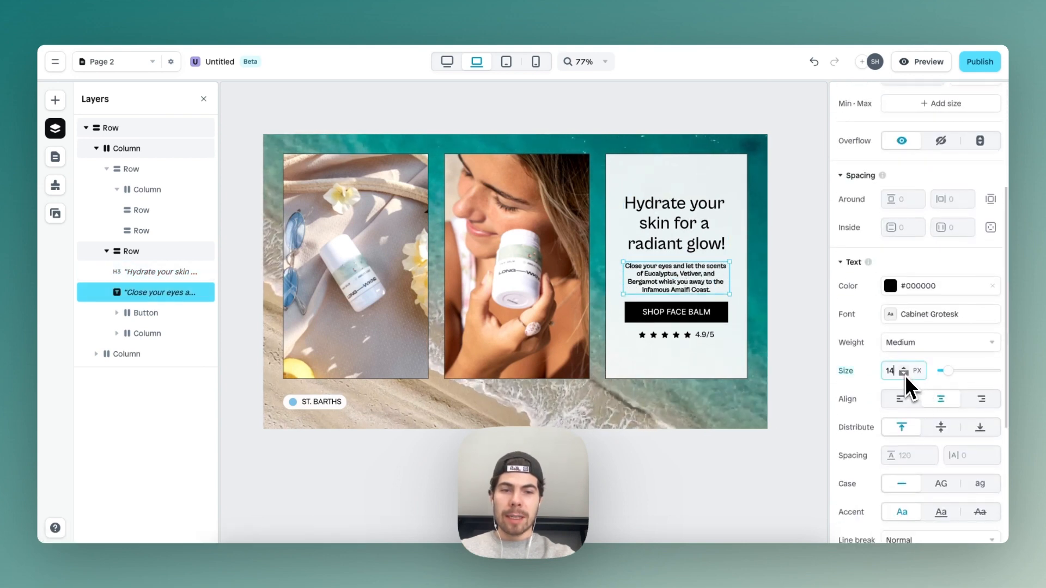
left_click(905, 374)
Set the SHOP FACE BALM button's text size to 14 px for the laptop layout.
scroll(689, 318, "up", 3)
left_click(692, 316)
left_click(695, 318)
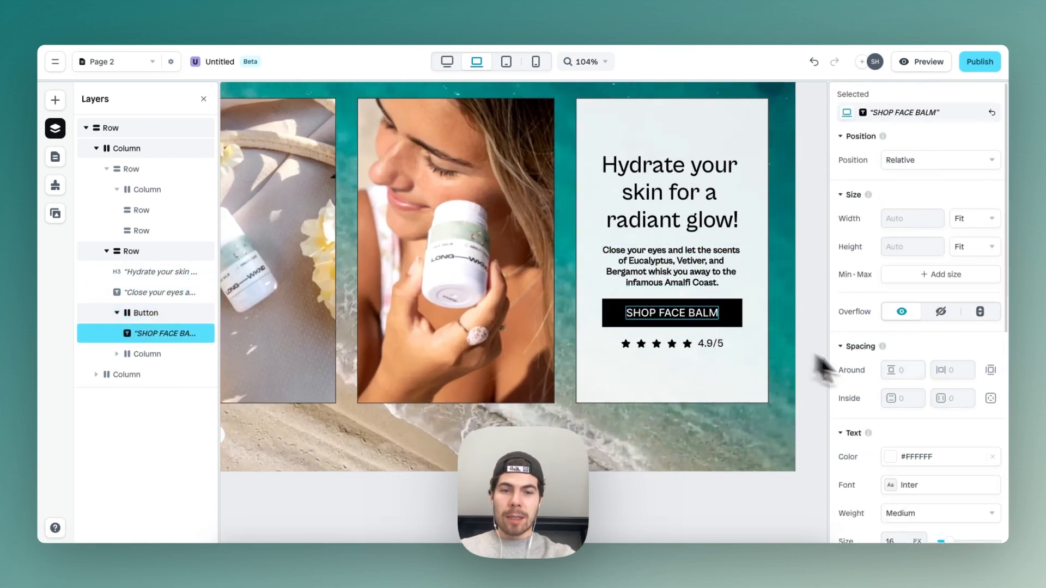
scroll(884, 377, "down", 3)
left_click(903, 376)
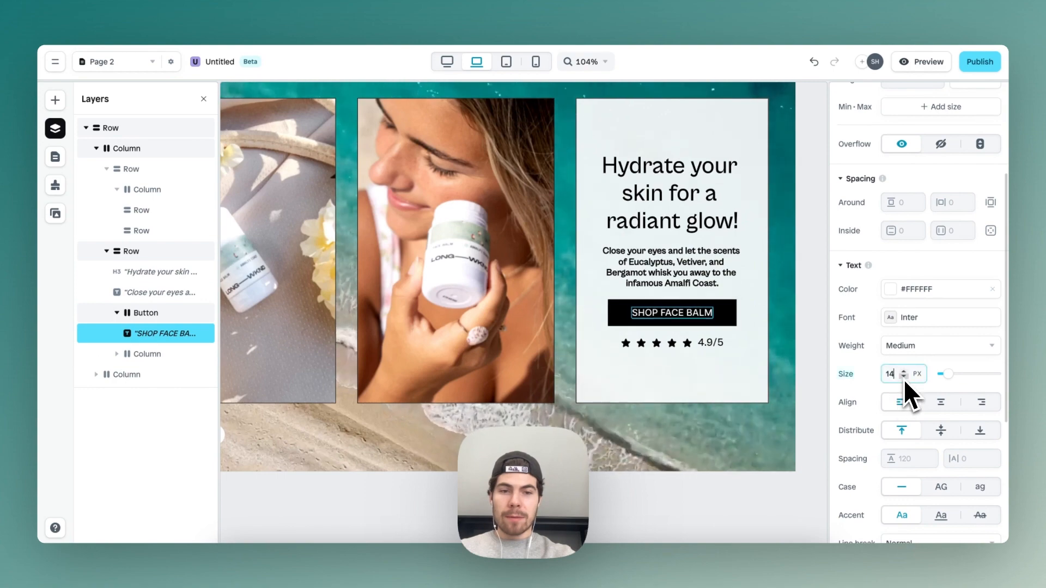
left_click(716, 343)
scroll(719, 345, "down", 3)
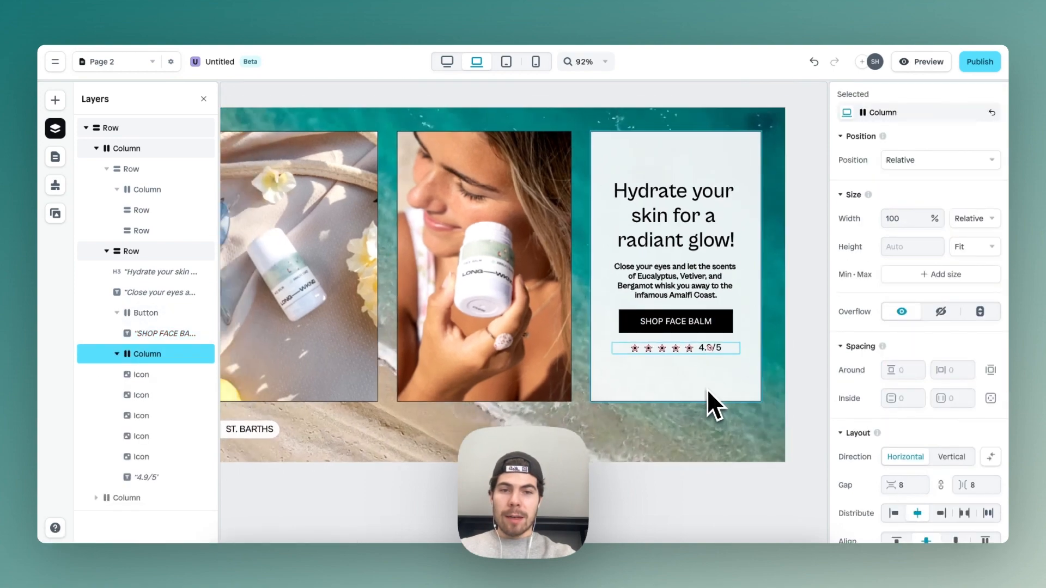
left_click(752, 248)
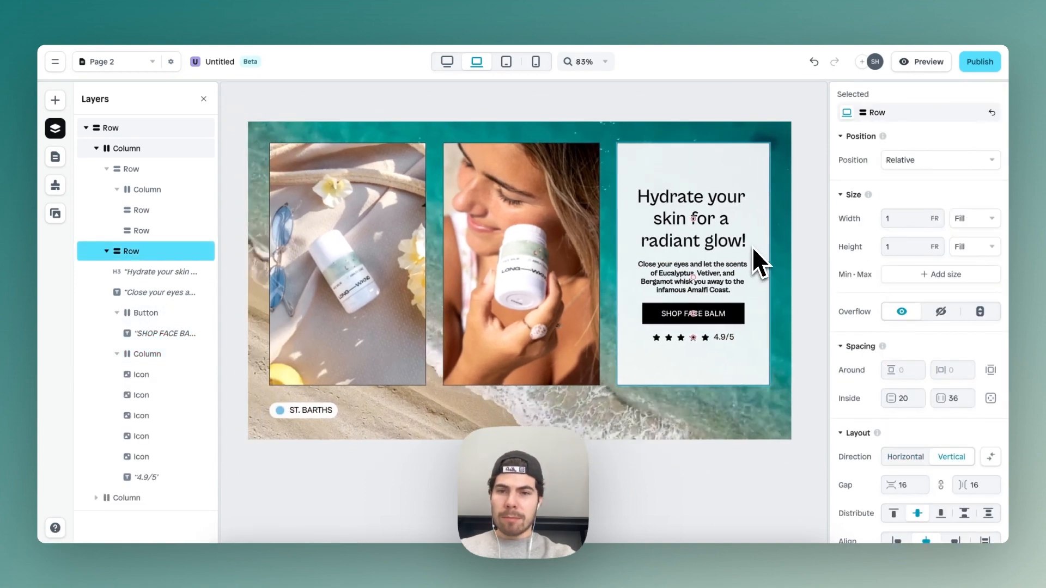
left_click(652, 421)
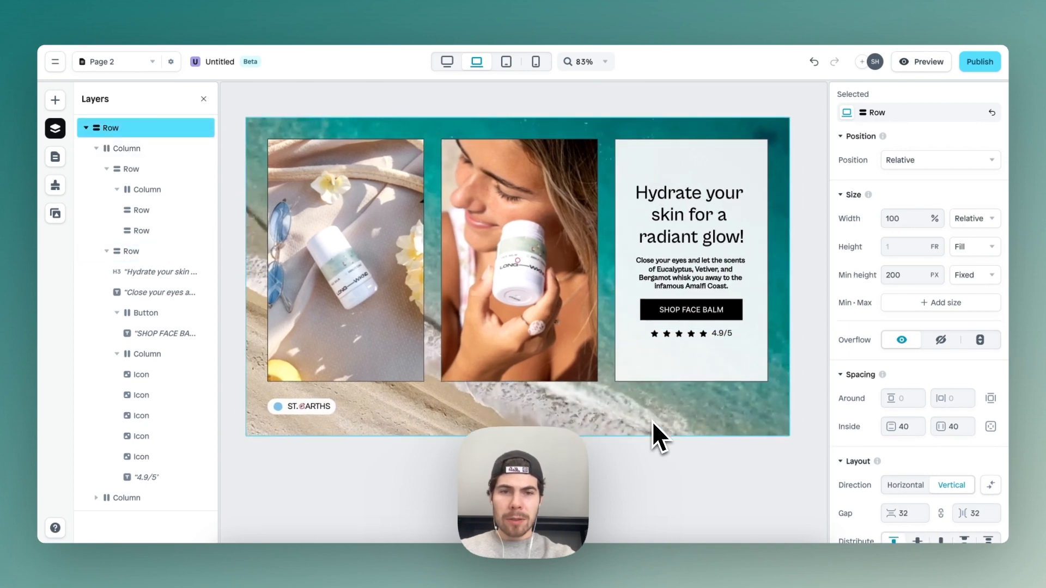
In the tablet layout, set the direction of the column holding the images and text card to vertical.
left_click(508, 61)
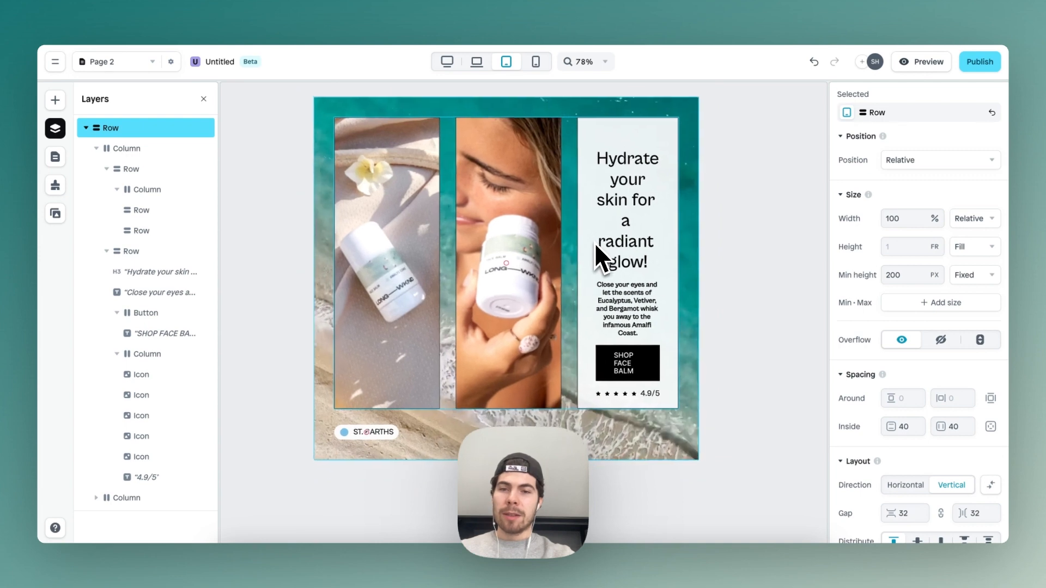
left_click(519, 258)
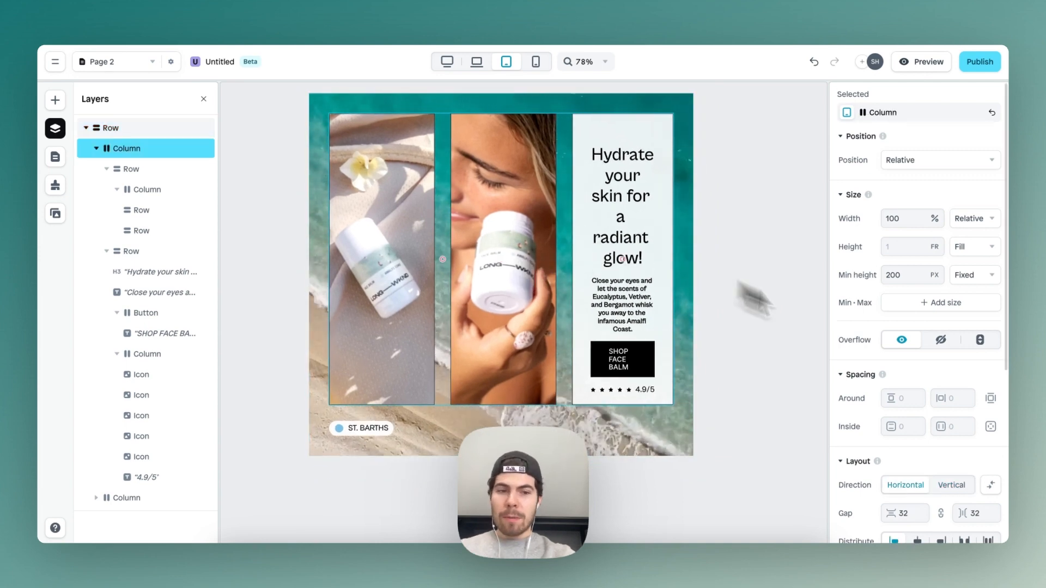
scroll(929, 392, "down", 3)
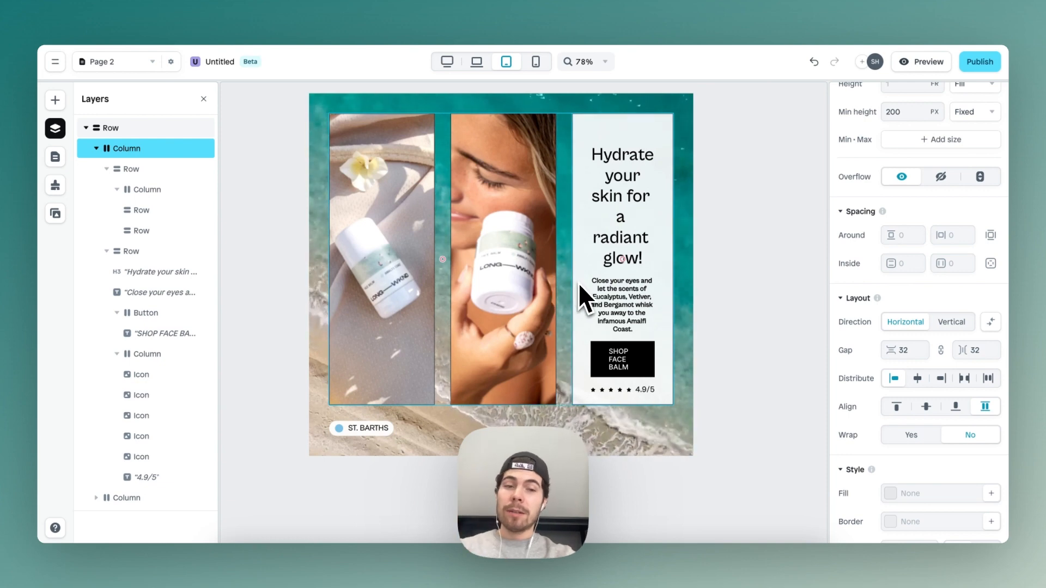
left_click(953, 334)
Set the width of the row holding the two images to 100% in the tablet layout.
left_click(509, 233)
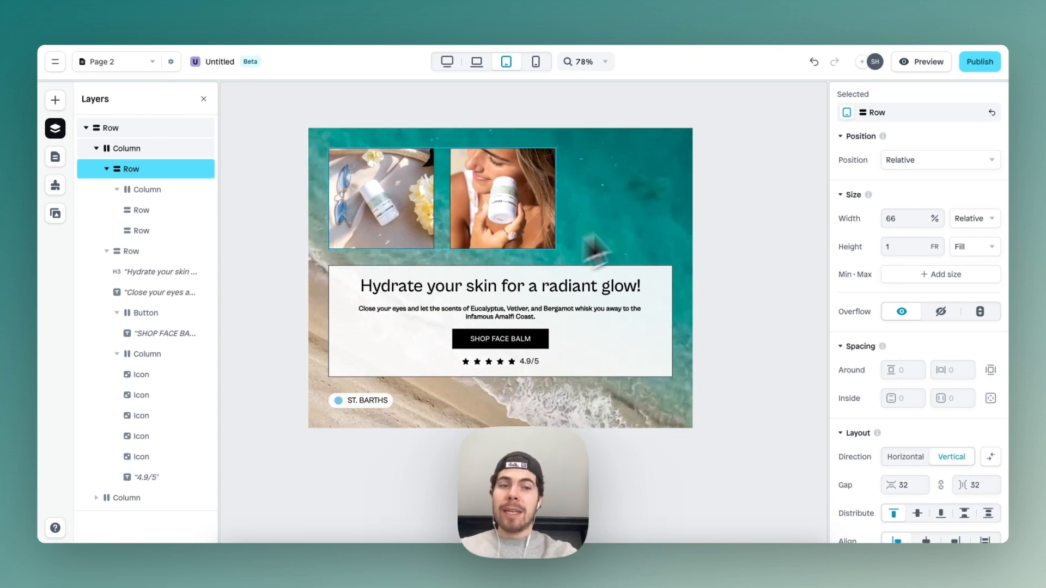
left_click(880, 220)
type("100")
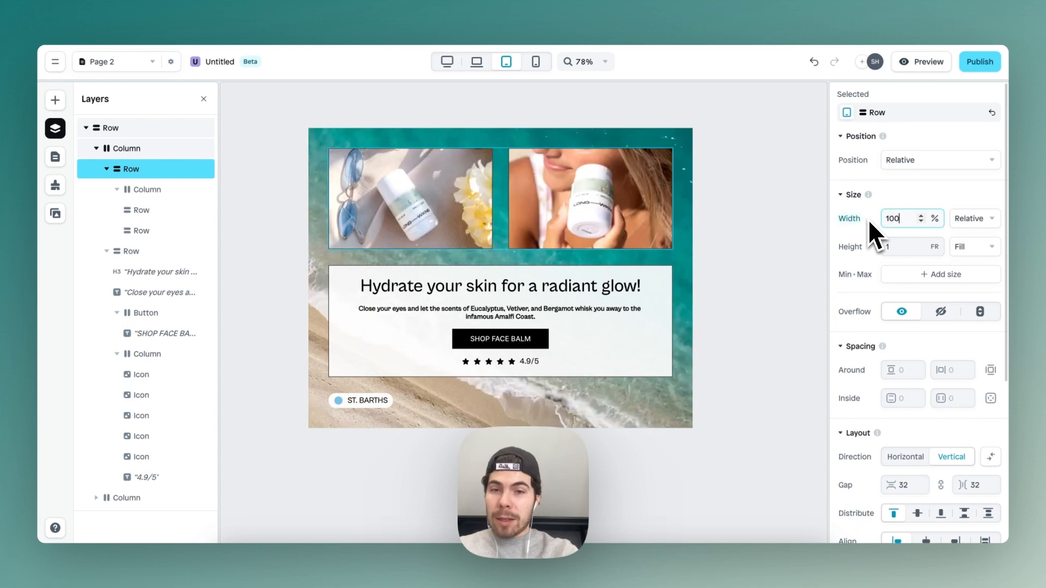
key("Return")
left_click(551, 310)
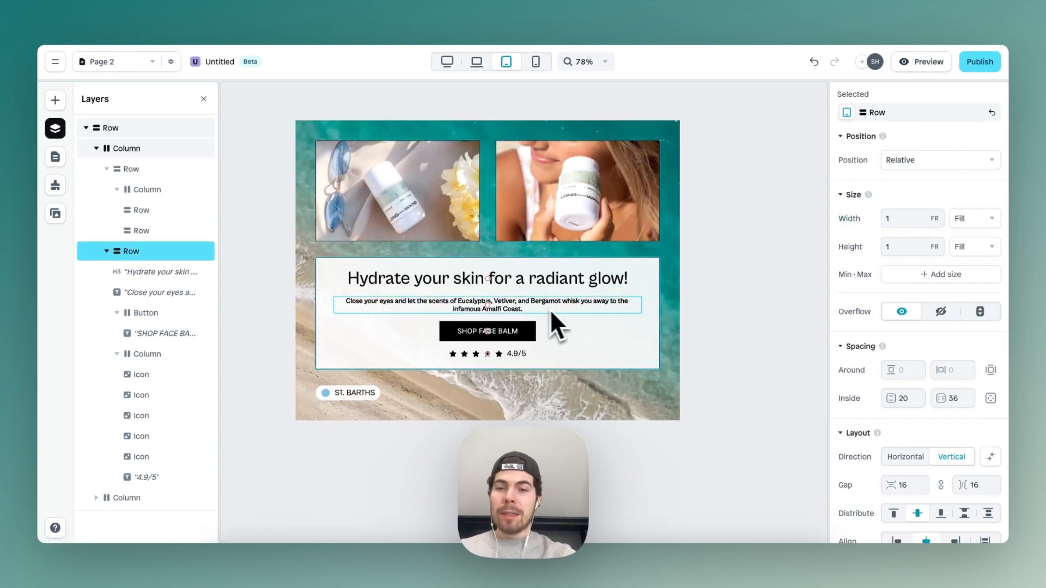
scroll(541, 309, "up", 5)
scroll(541, 309, "down", 3)
left_click(610, 360)
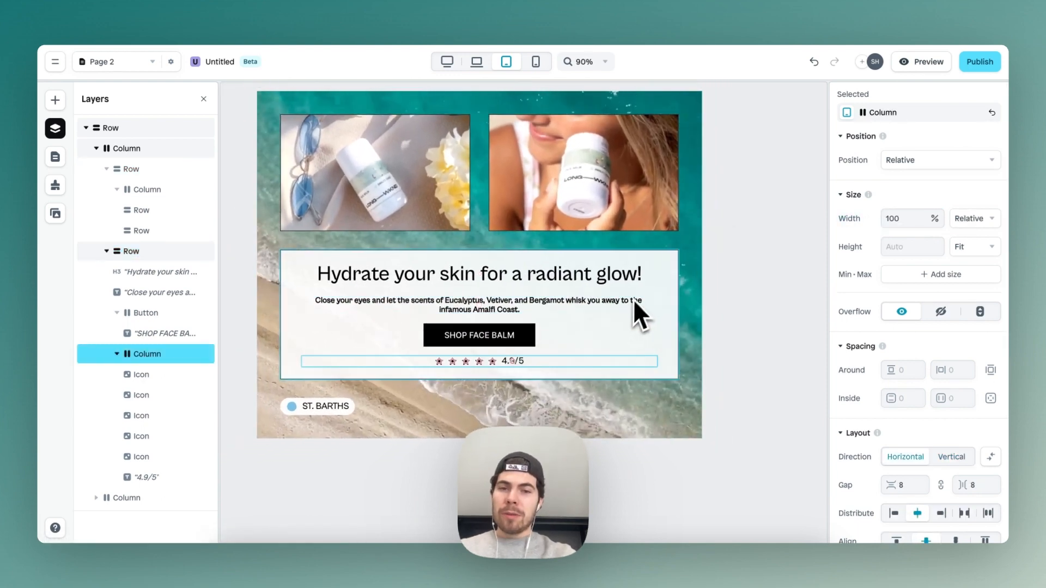
Set the text card's horizontal inside spacing to 80 in the tablet layout.
left_click(660, 280)
scroll(940, 380, "down", 1)
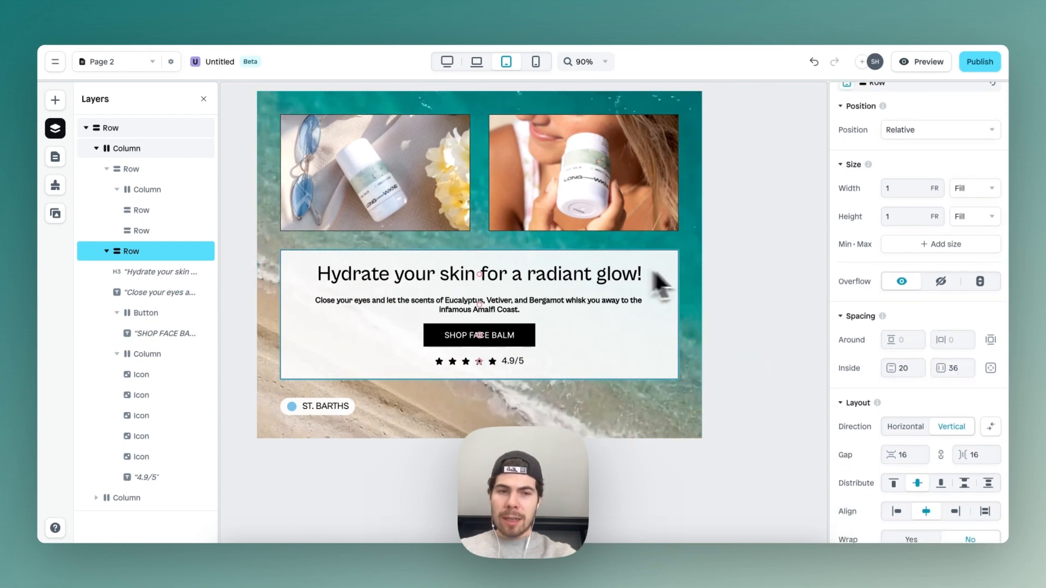
left_click(953, 369)
type("80")
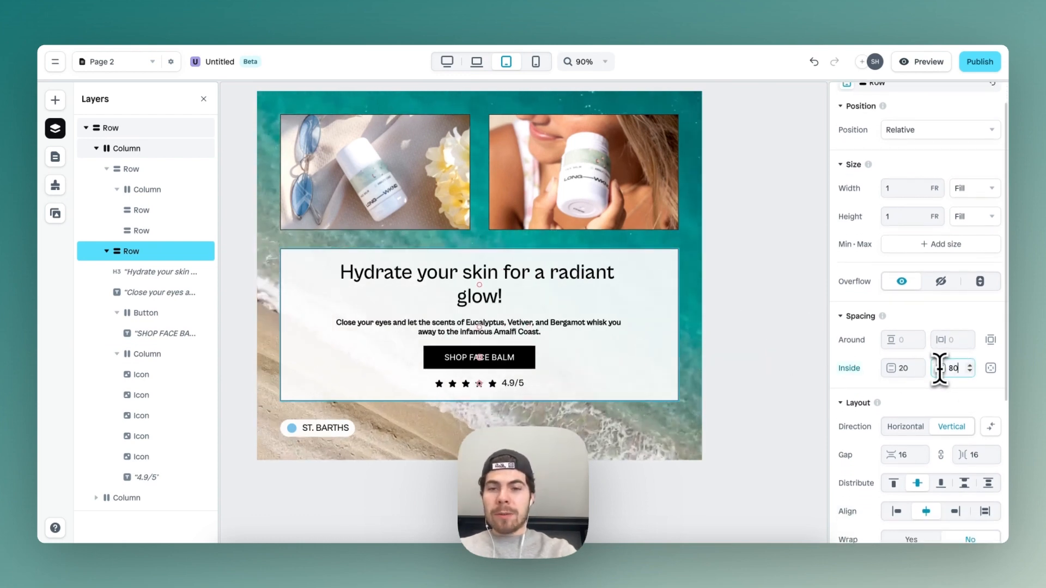
Insert a line break in the card's heading so that "a radiant glow!" starts on its own line.
left_click(594, 281)
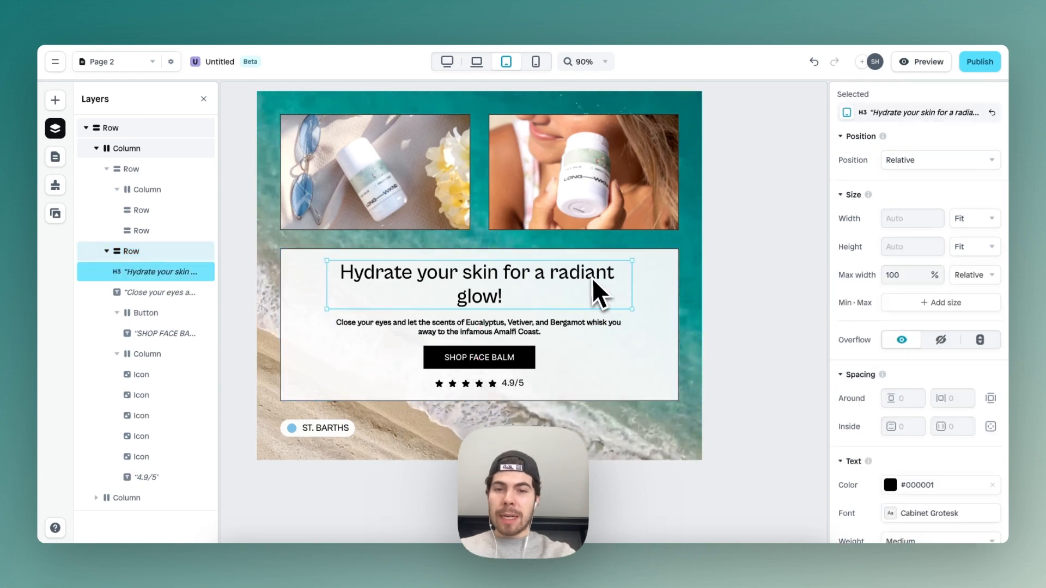
double_click(536, 273)
key("shift+Return")
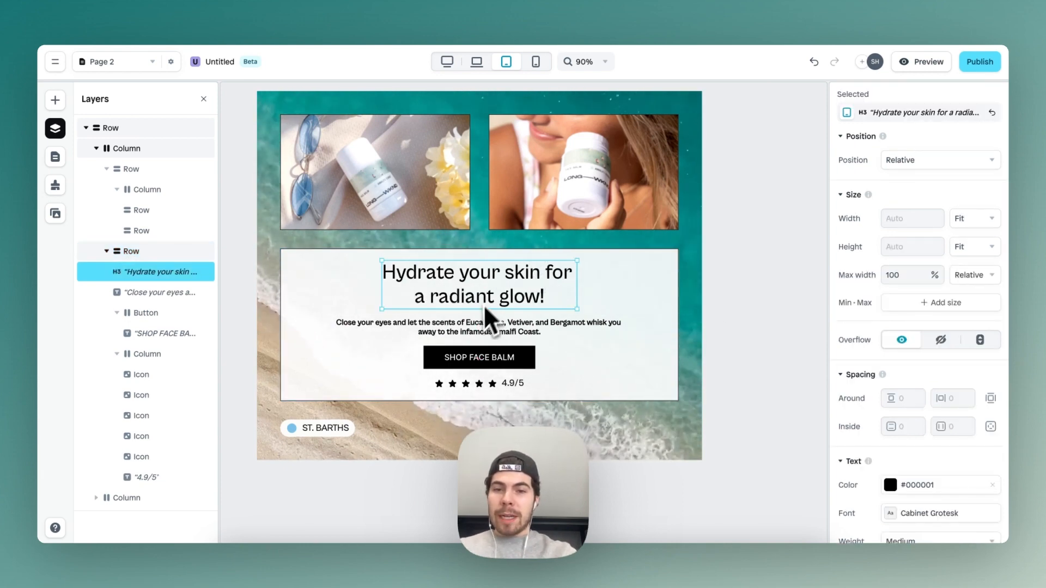
Insert a line break in the paragraph under the heading, just before "whisk you away".
left_click(578, 329)
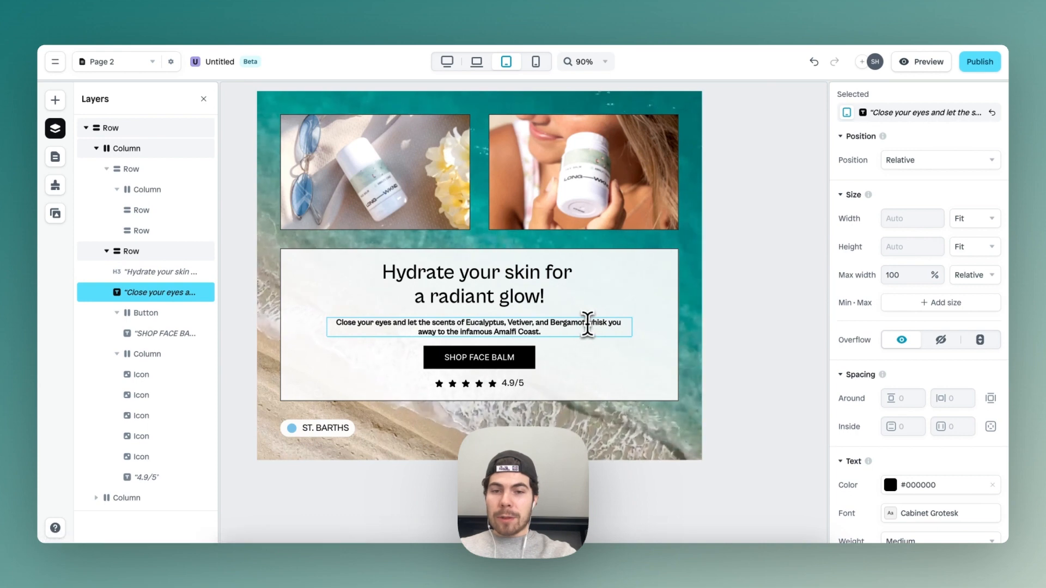
double_click(586, 324)
key("shift+Return")
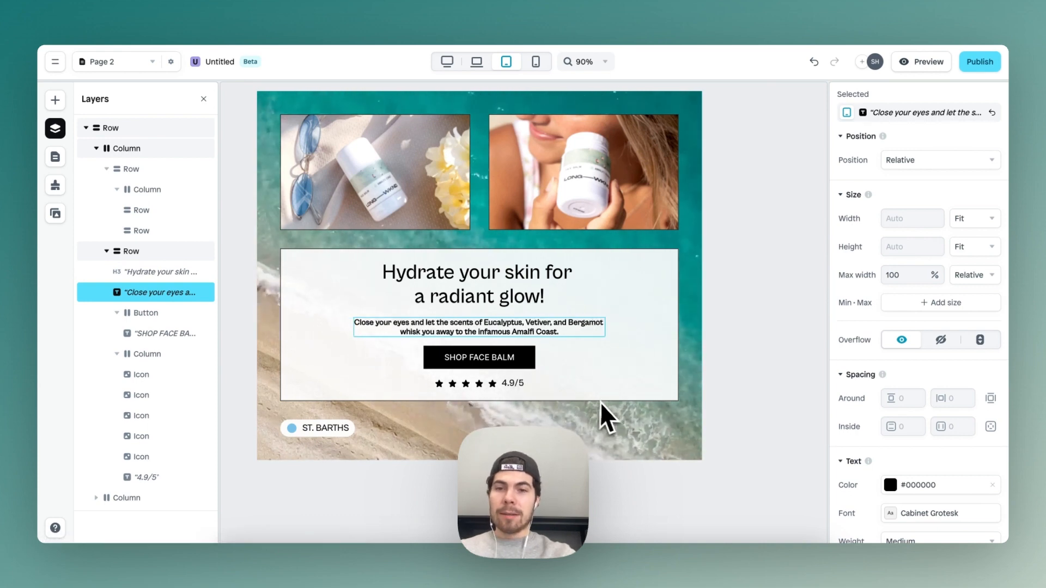
Set the gap of the column holding the images and text card to 16 in the tablet layout.
scroll(490, 242, "down", 3)
left_click(492, 243)
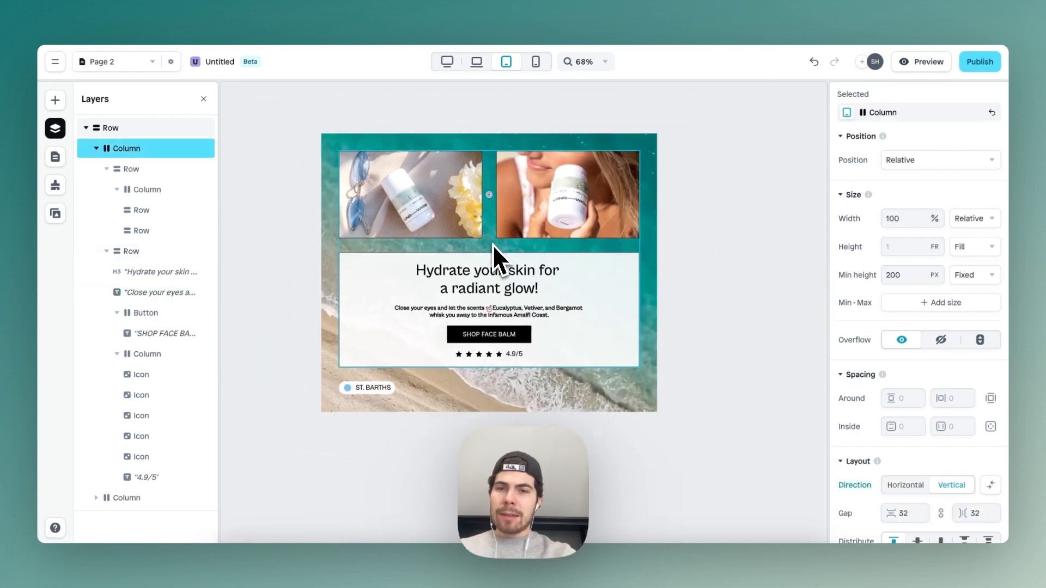
scroll(495, 243, "up", 1)
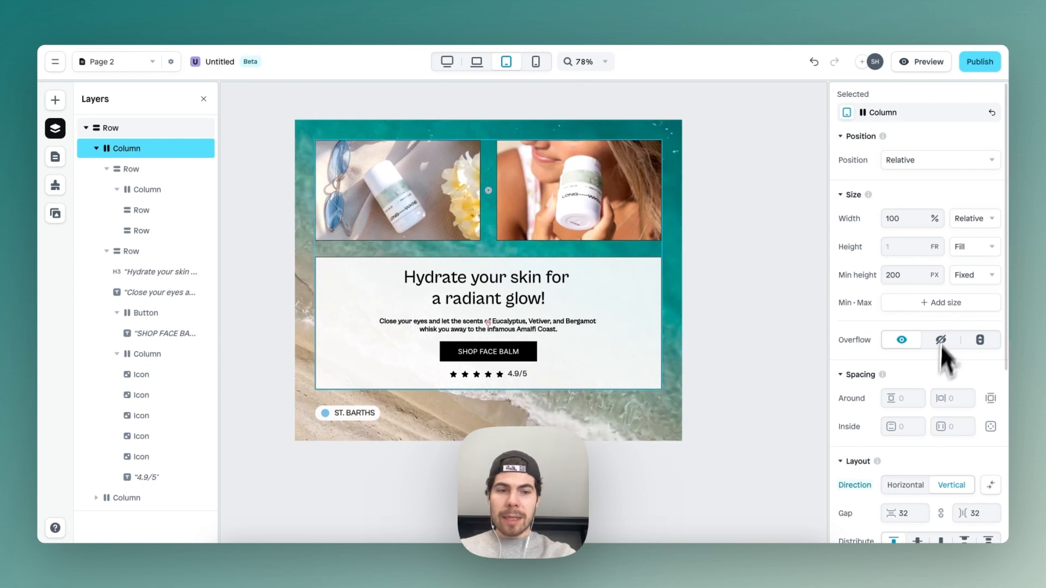
scroll(945, 355, "down", 3)
left_click(900, 366)
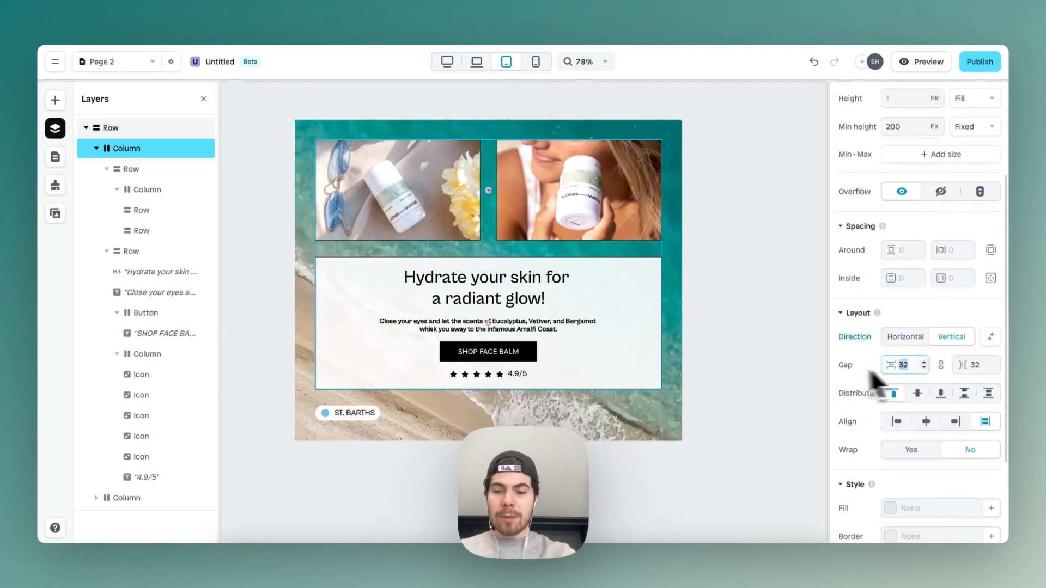
type("16")
Set the gap of the row holding the two images and of its inner column to 16 in the tablet layout.
left_click(510, 220)
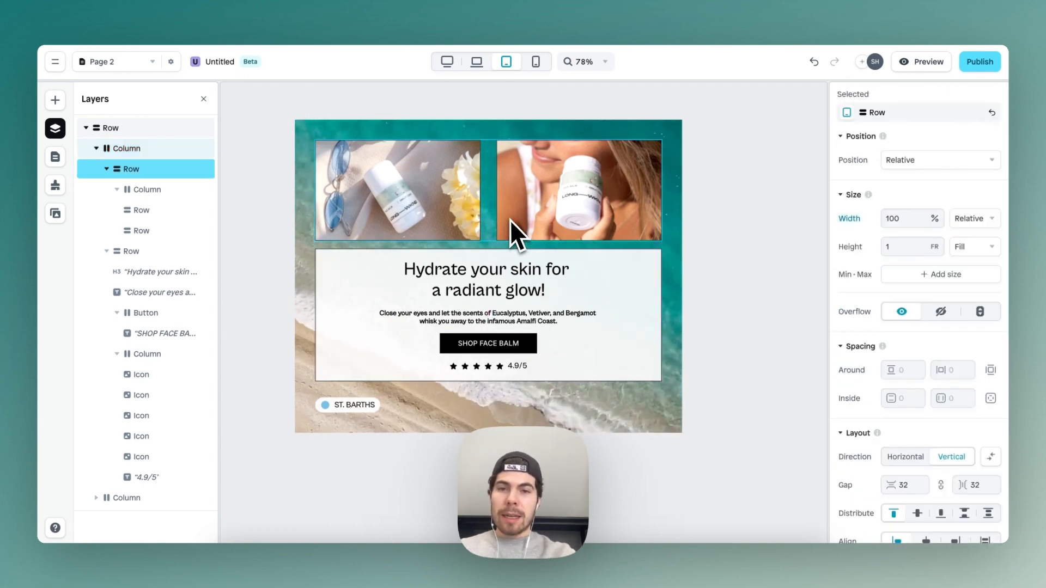
scroll(950, 338, "down", 3)
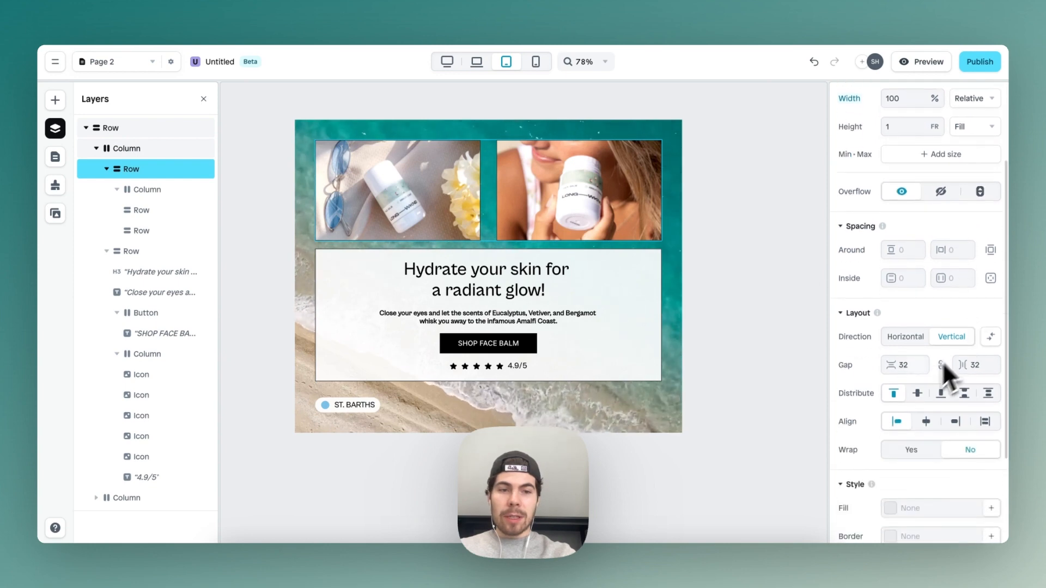
left_click(979, 365)
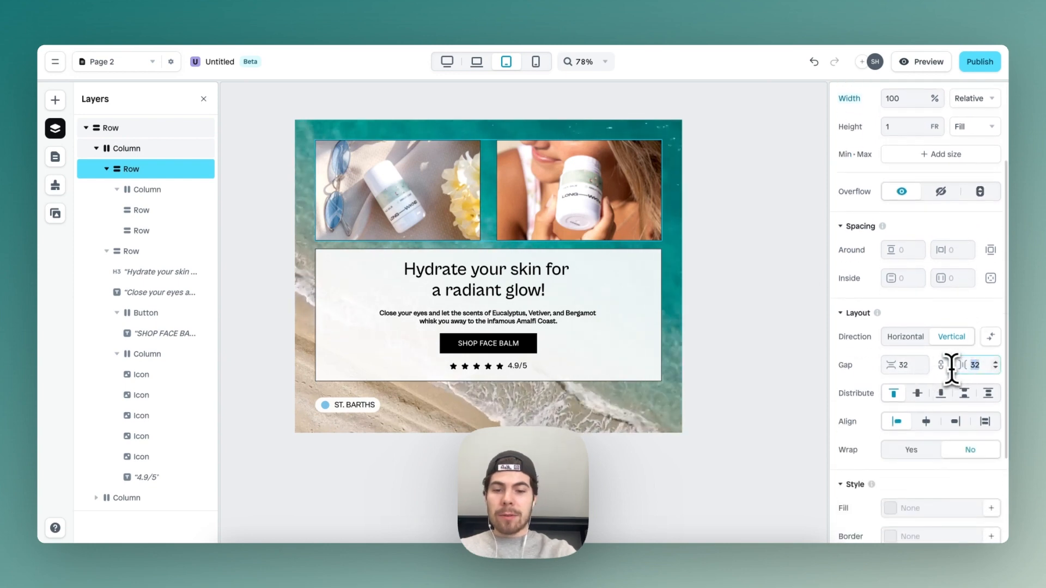
left_click(635, 199)
scroll(927, 327, "down", 4)
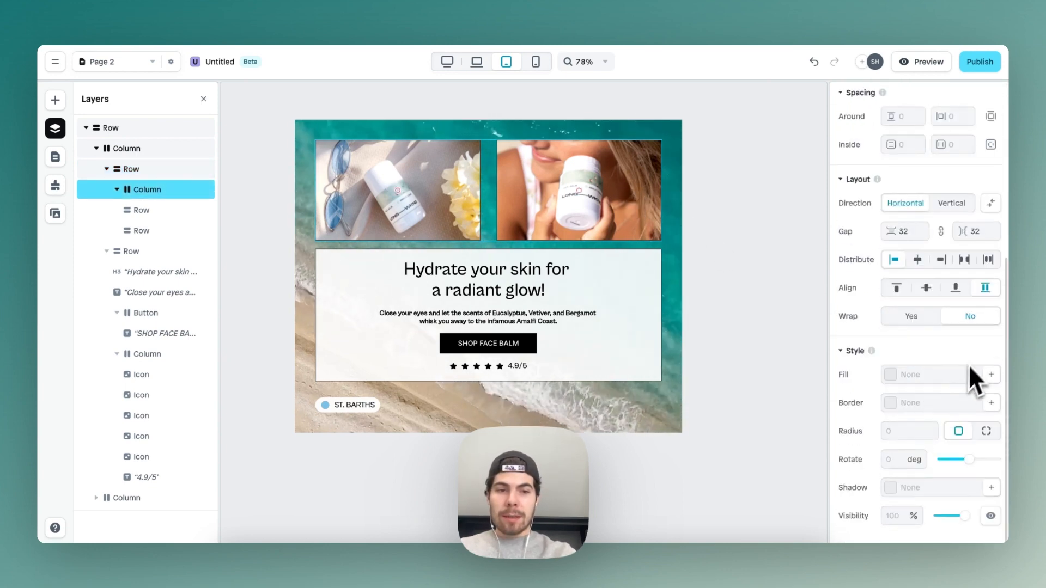
left_click(975, 231)
type("16")
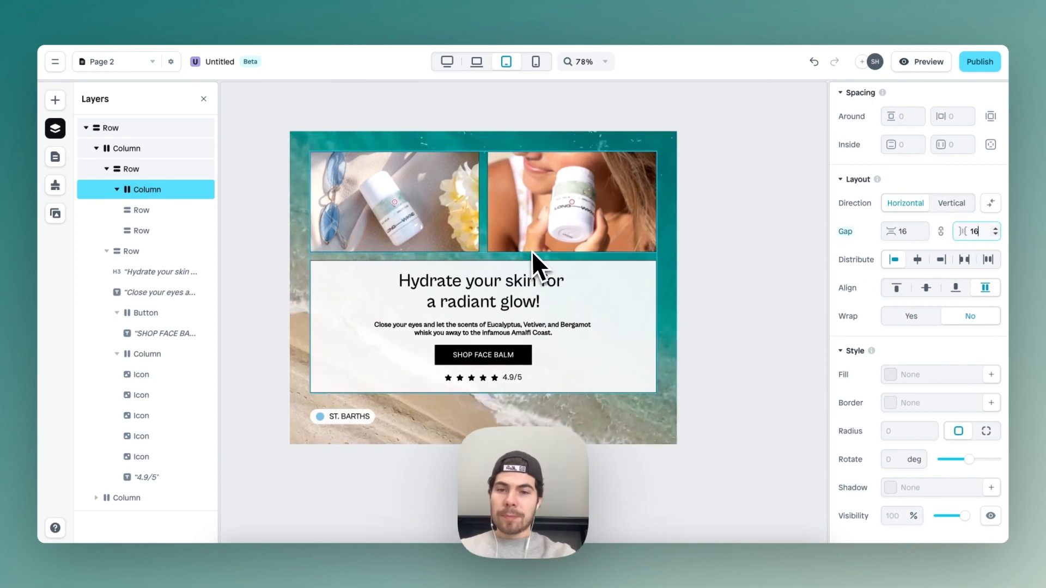
left_click(720, 296)
scroll(567, 298, "up", 2)
scroll(561, 299, "left", 1)
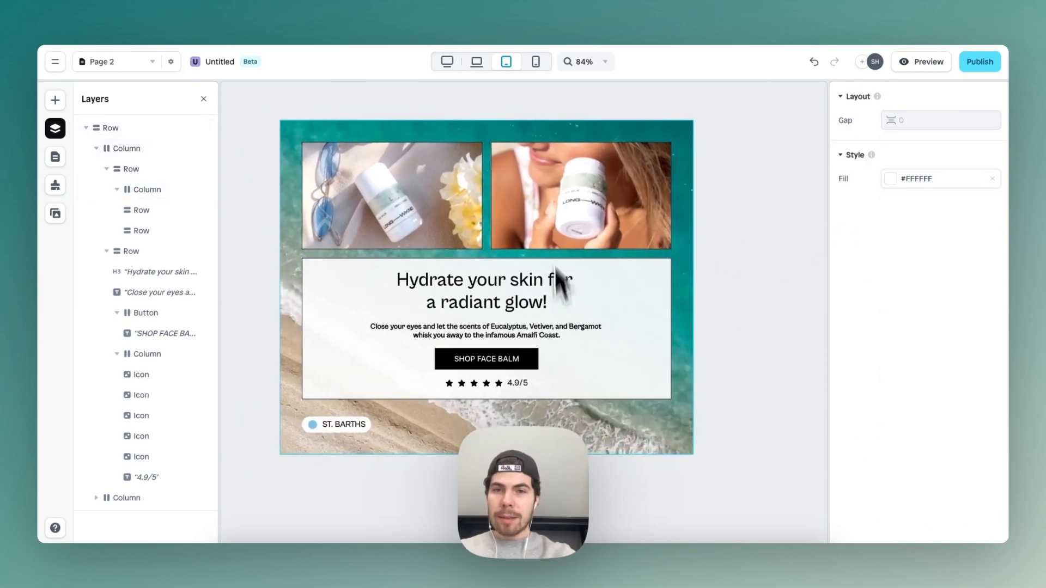
In the mobile layout, set the text card's horizontal inside spacing to 40.
left_click(536, 62)
scroll(578, 333, "down", 2)
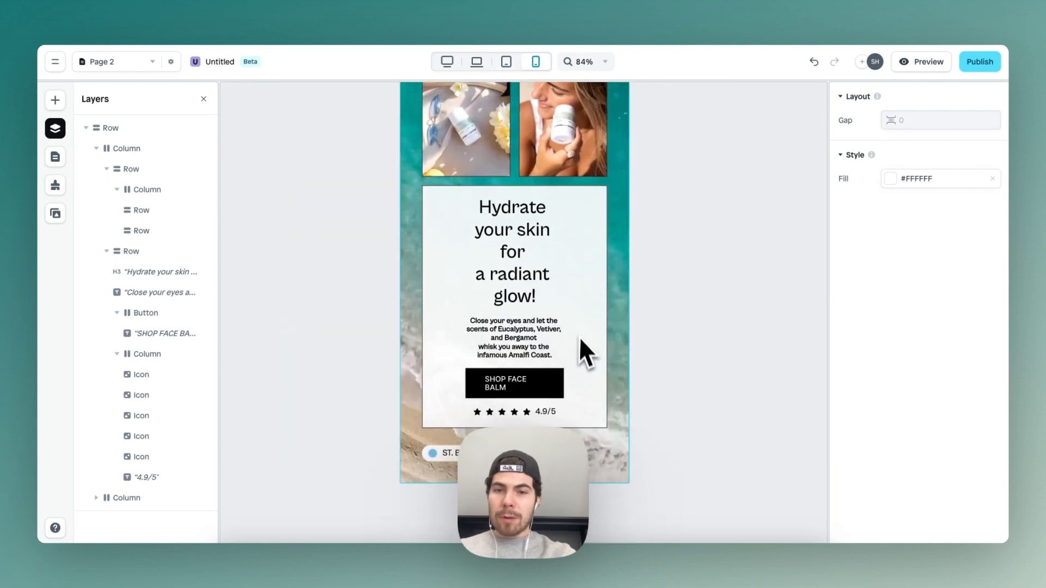
left_click(516, 259)
double_click(525, 256)
left_click(519, 254)
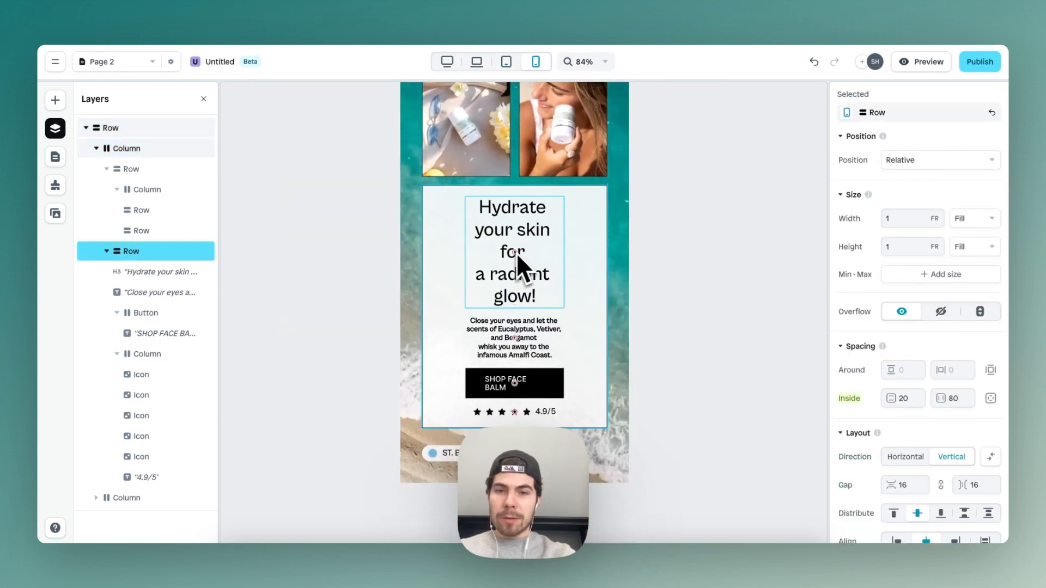
left_click(537, 254)
left_click(574, 274)
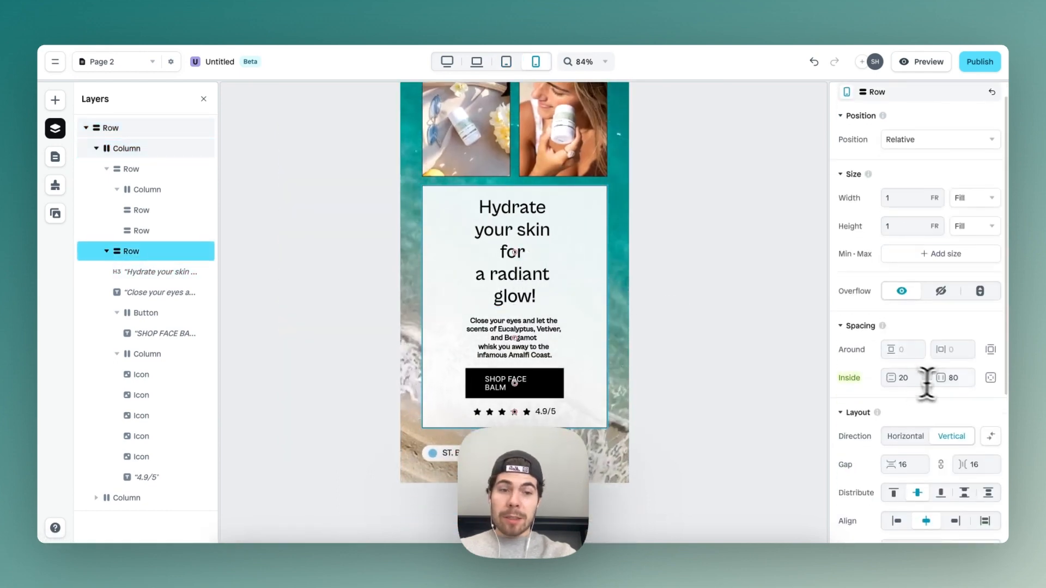
type("40")
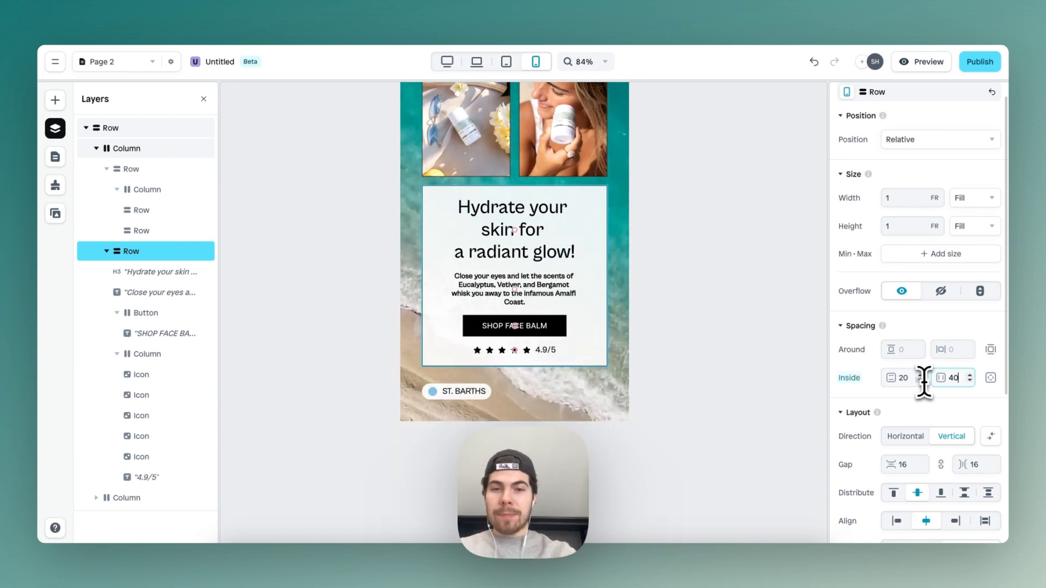
Set the gap of the column holding the two images to 8 in the mobile layout.
left_click(565, 234)
scroll(524, 254, "up", 3)
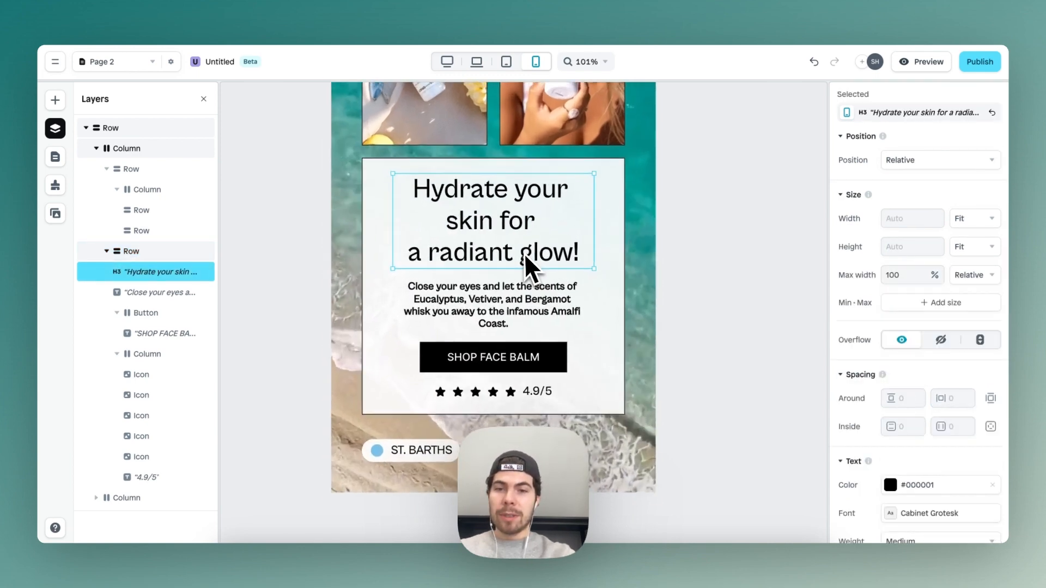
scroll(551, 304, "down", 3)
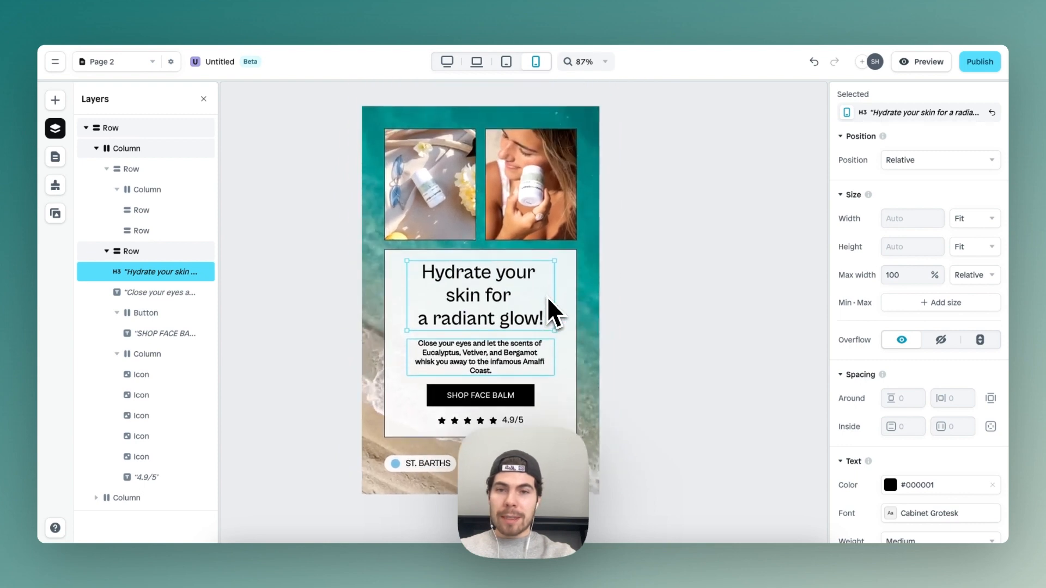
left_click(498, 234)
scroll(951, 343, "down", 5)
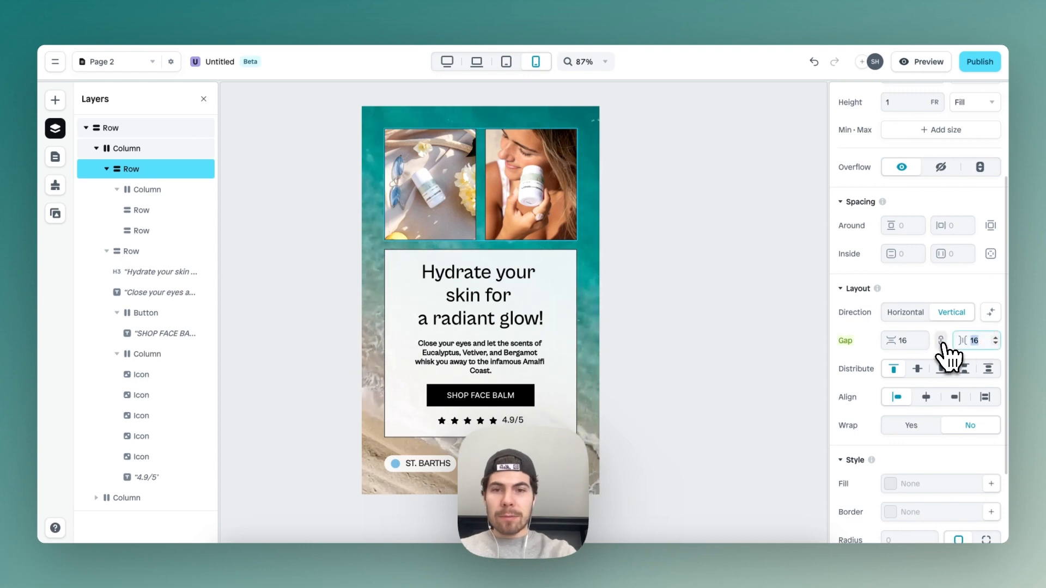
left_click(498, 205)
scroll(953, 327, "down", 5)
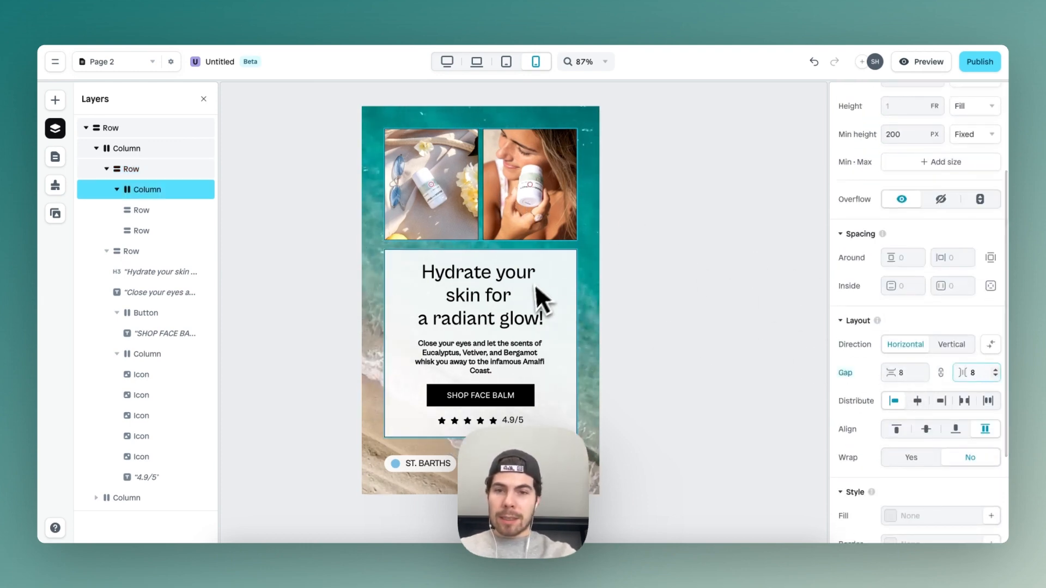
scroll(564, 293, "down", 1)
left_click(688, 256)
Remove the line break before "a radiant glow!" from the card's heading.
scroll(509, 255, "down", 1)
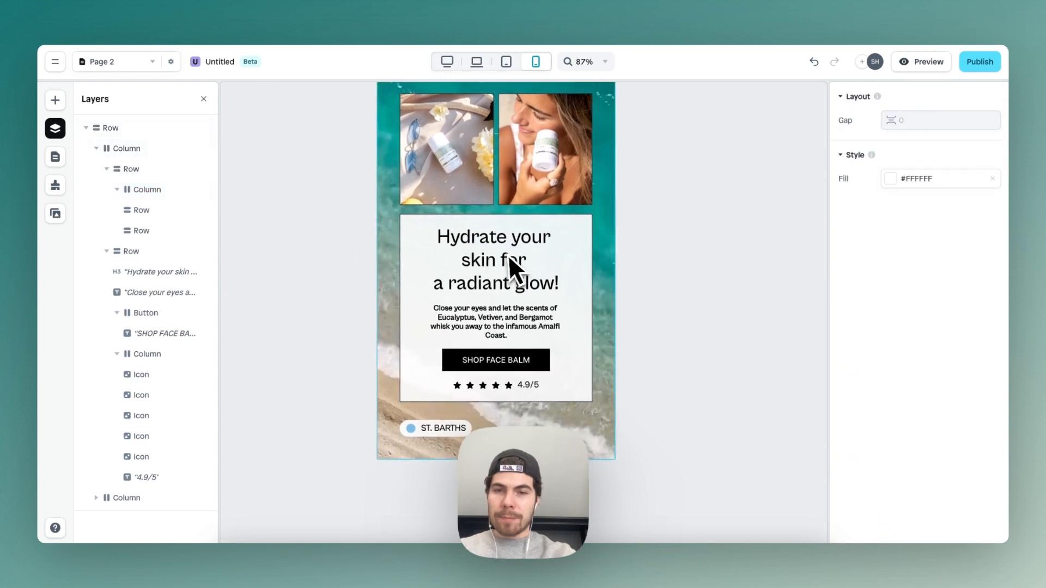
scroll(523, 232, "up", 3)
left_click(515, 294)
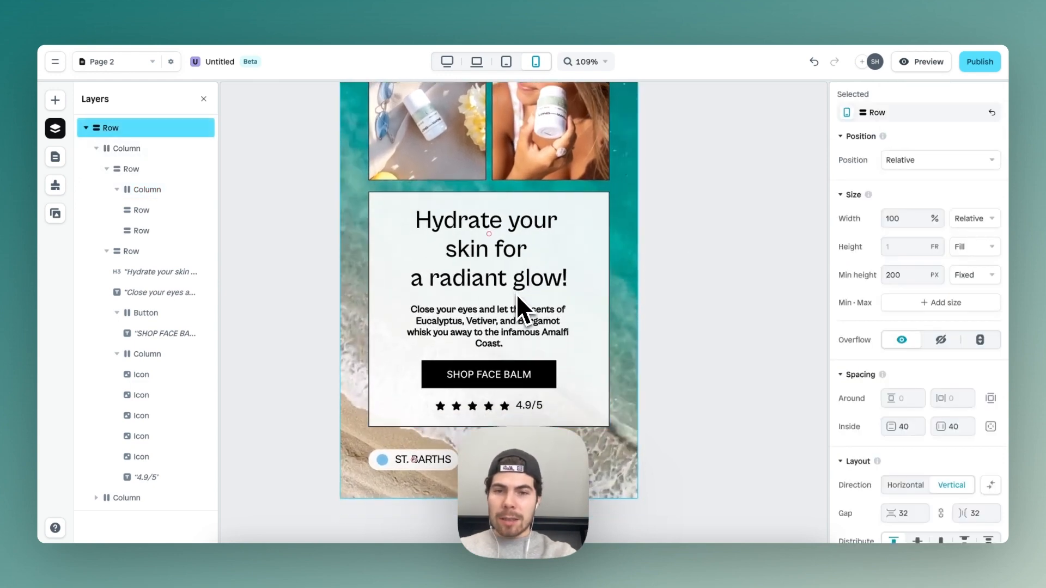
left_click(495, 278)
double_click(493, 286)
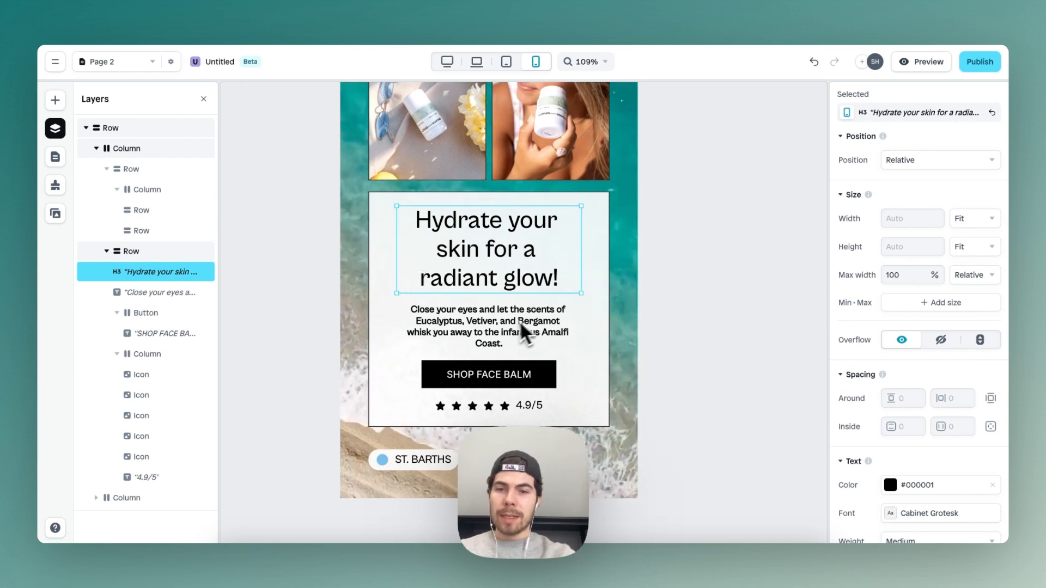
Review the section in the mobile, tablet, laptop and desktop layouts, checking how the card text and images are arranged.
scroll(517, 322, "down", 1)
left_click(543, 297)
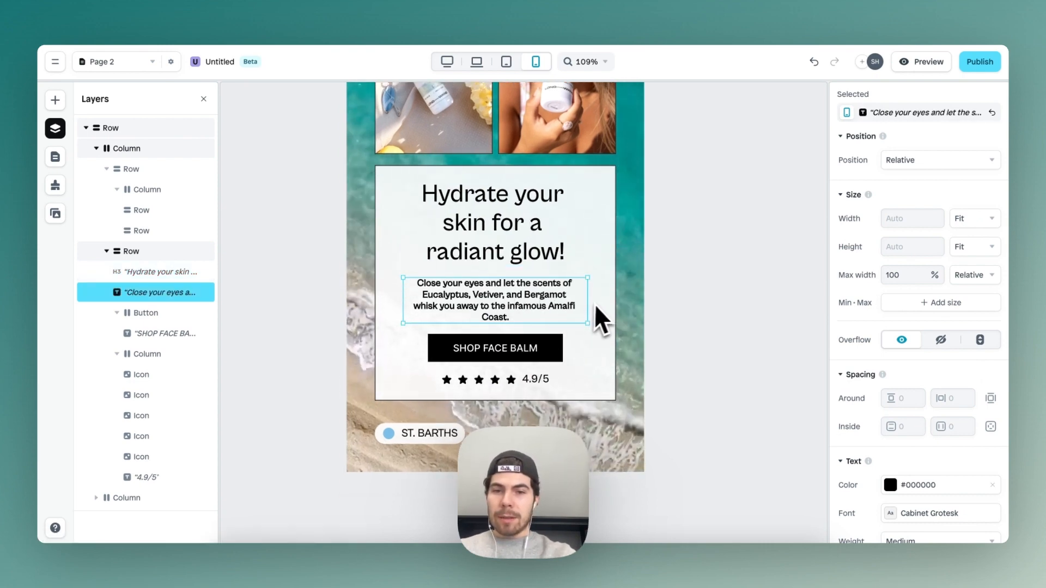
left_click(759, 328)
scroll(760, 328, "down", 3)
scroll(759, 328, "up", 2)
scroll(760, 328, "right", 1)
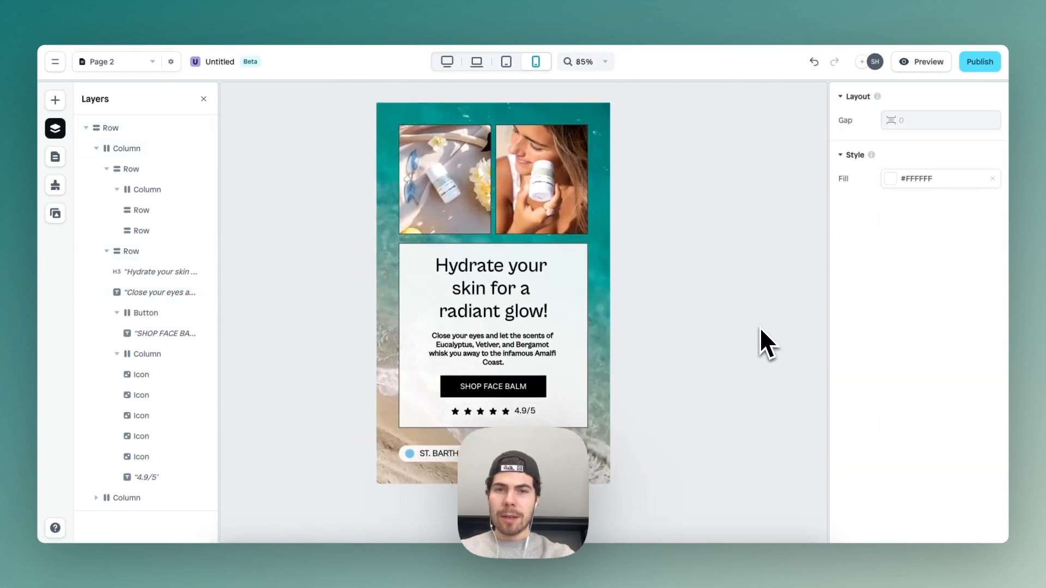
scroll(760, 328, "down", 1)
left_click(506, 62)
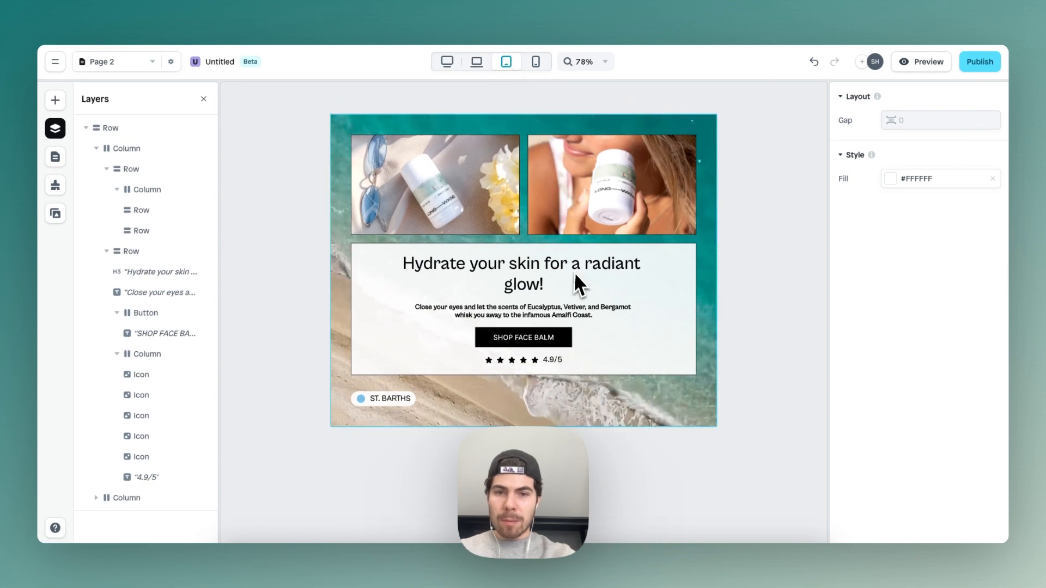
left_click(546, 239)
left_click(476, 62)
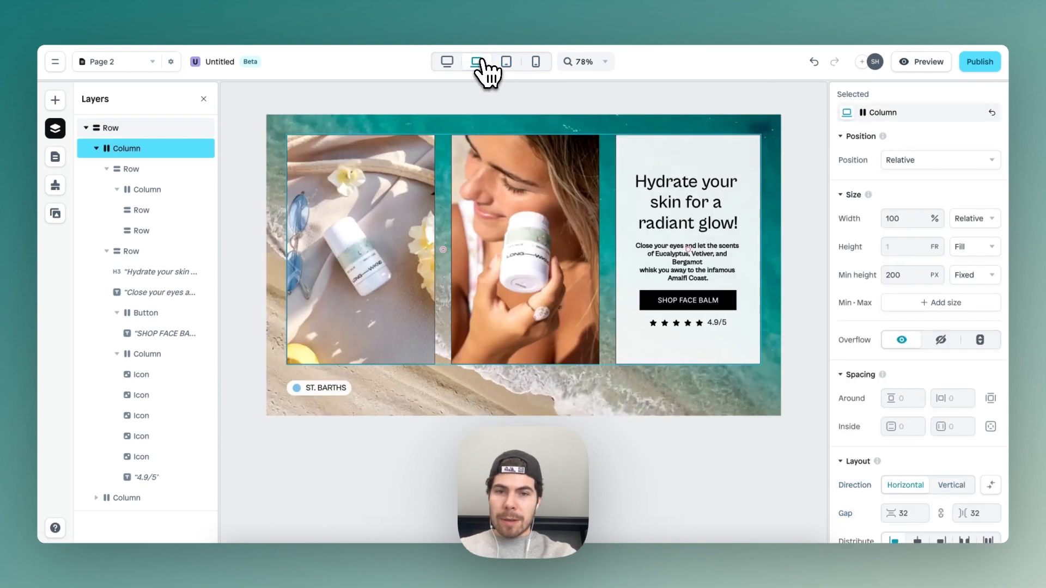
left_click(447, 62)
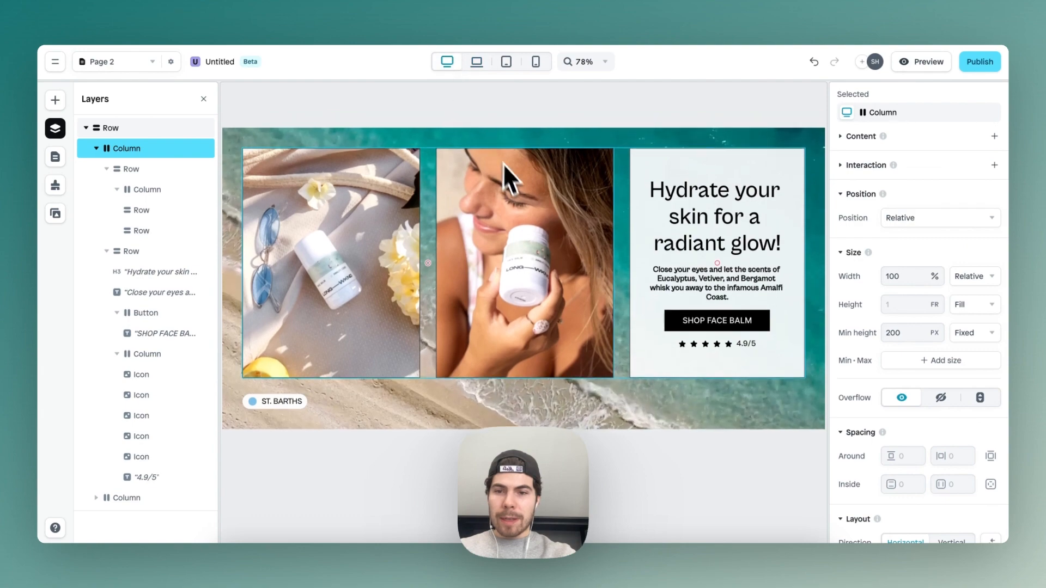
left_click(536, 62)
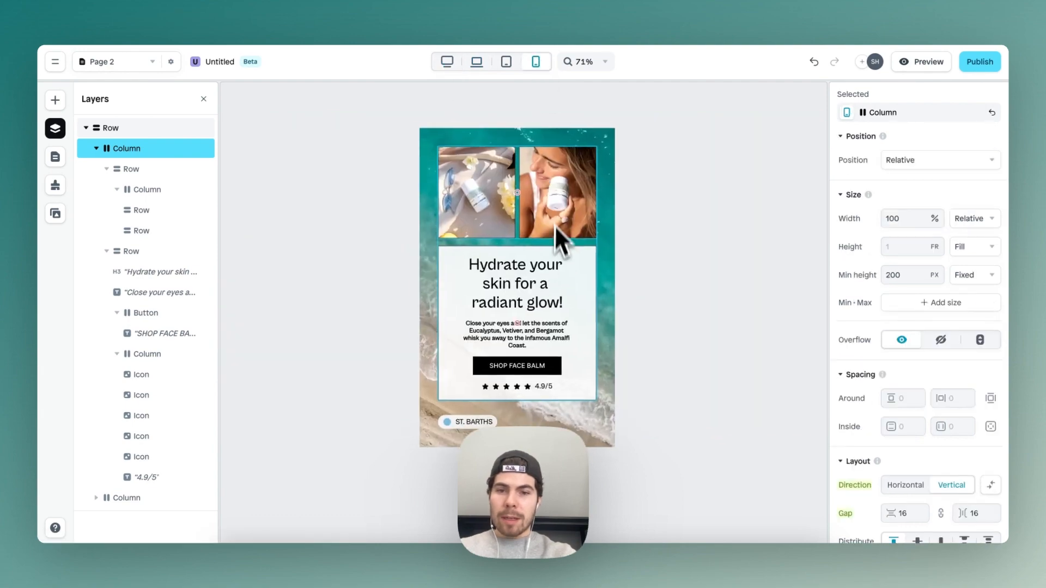
left_click(450, 63)
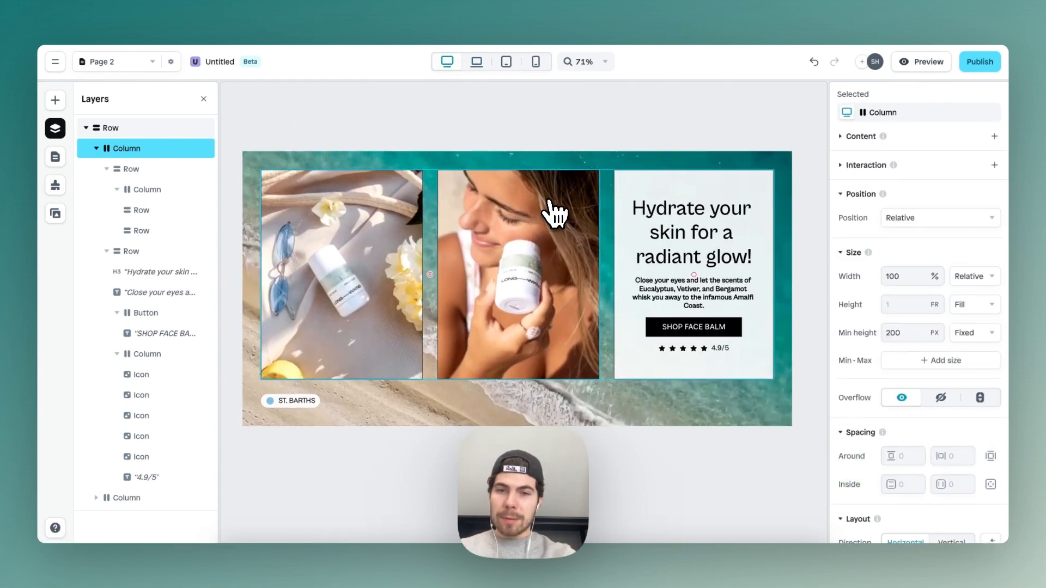